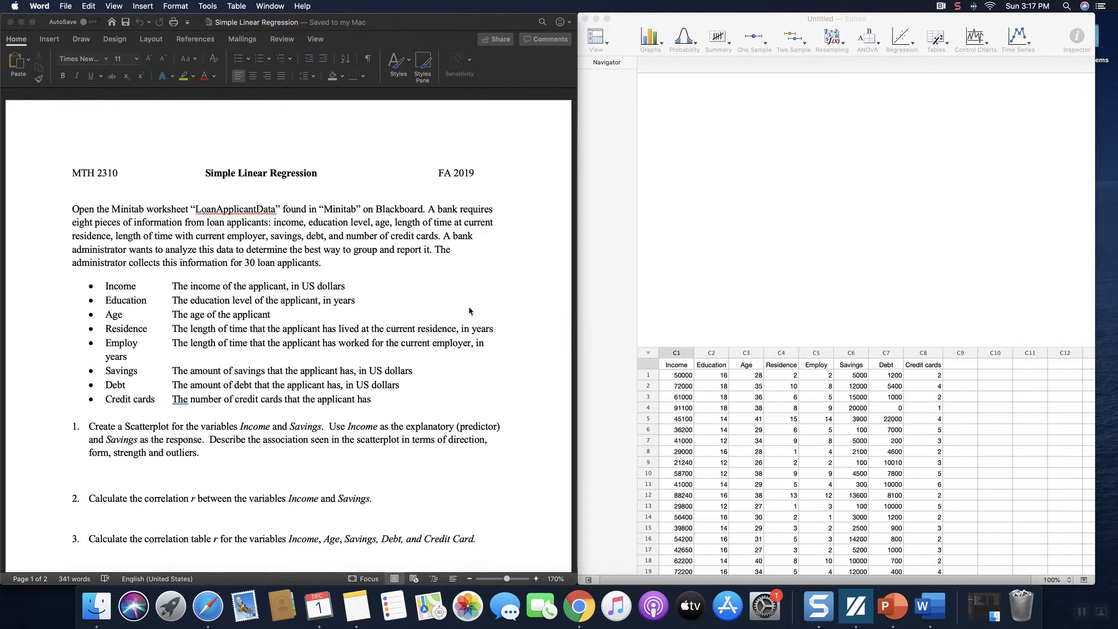
scroll(472, 310, down, 5)
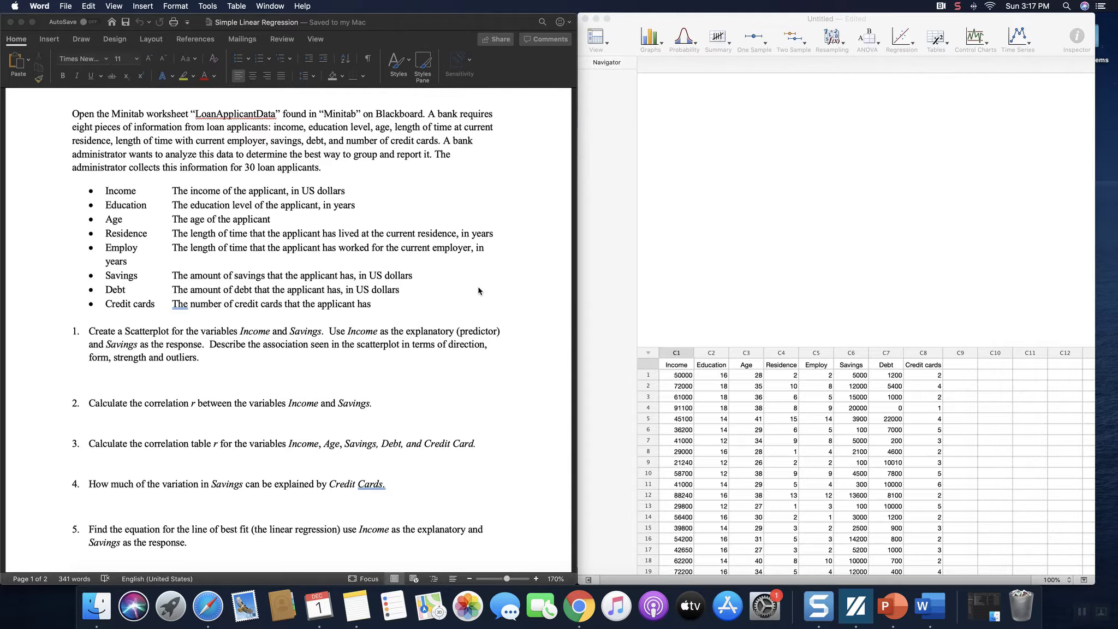
click(958, 7)
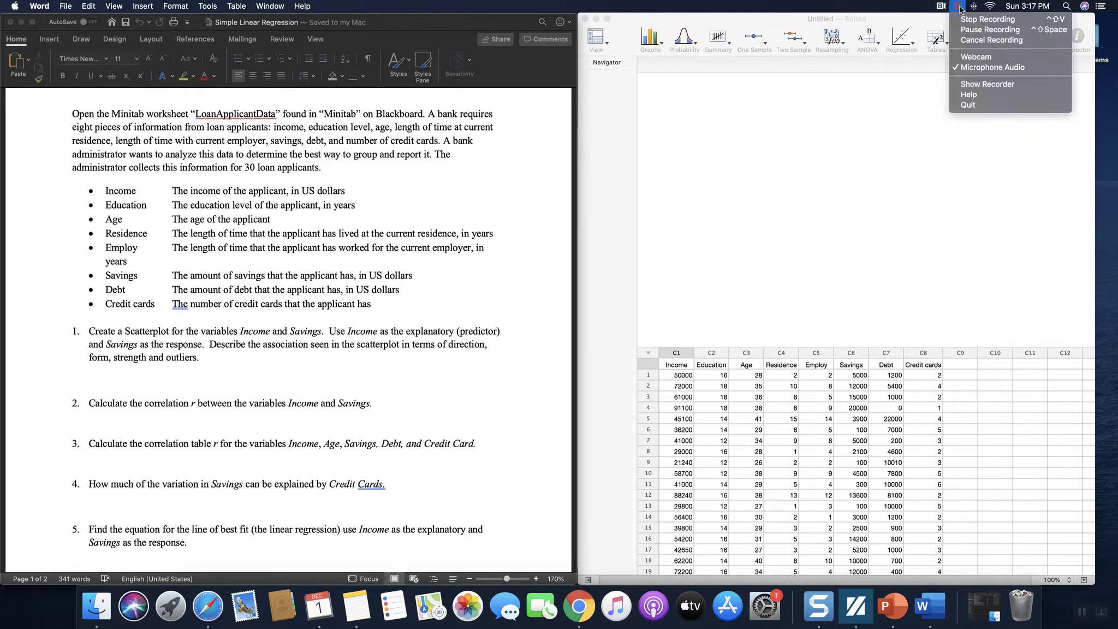
click(962, 30)
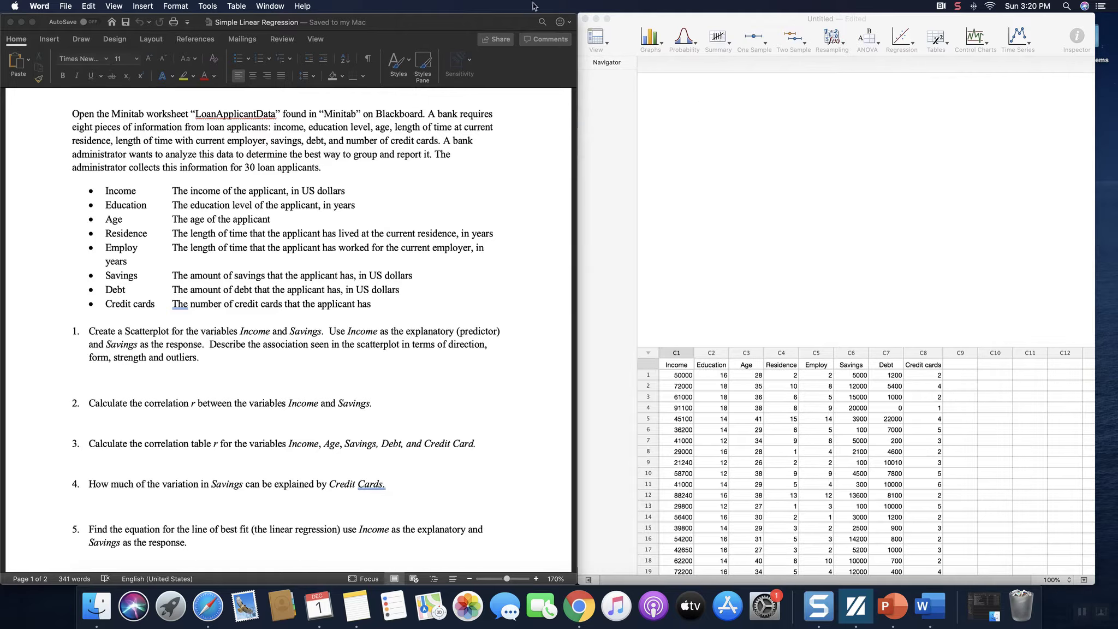
Step: In Minitab Express, create a simple scatterplot with Savings as the Y variable and Income as the X variable
click(673, 18)
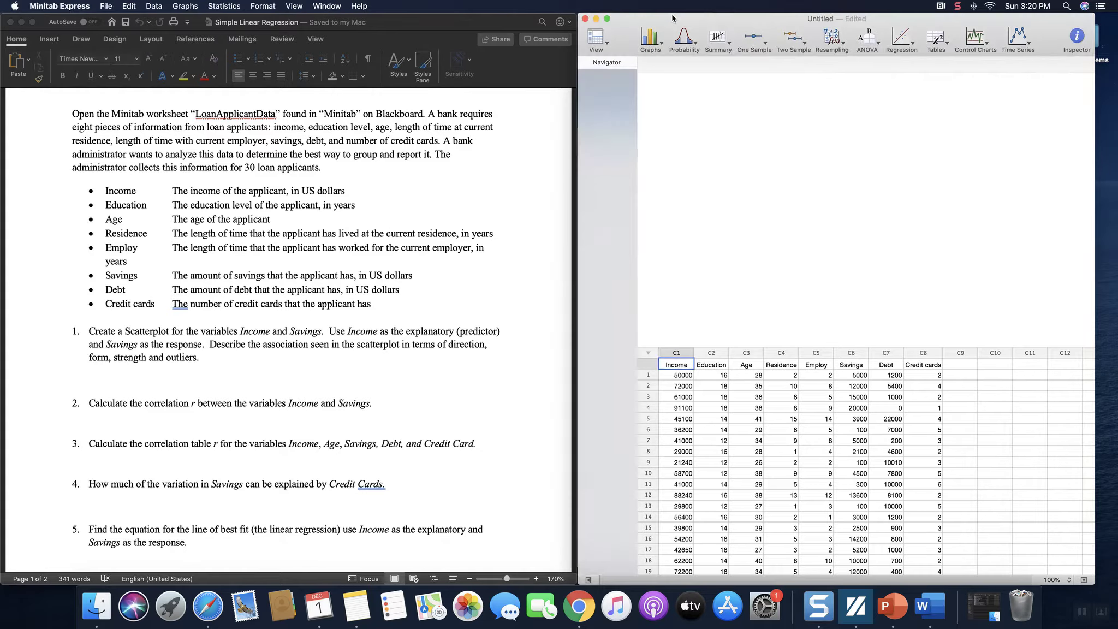
click(660, 47)
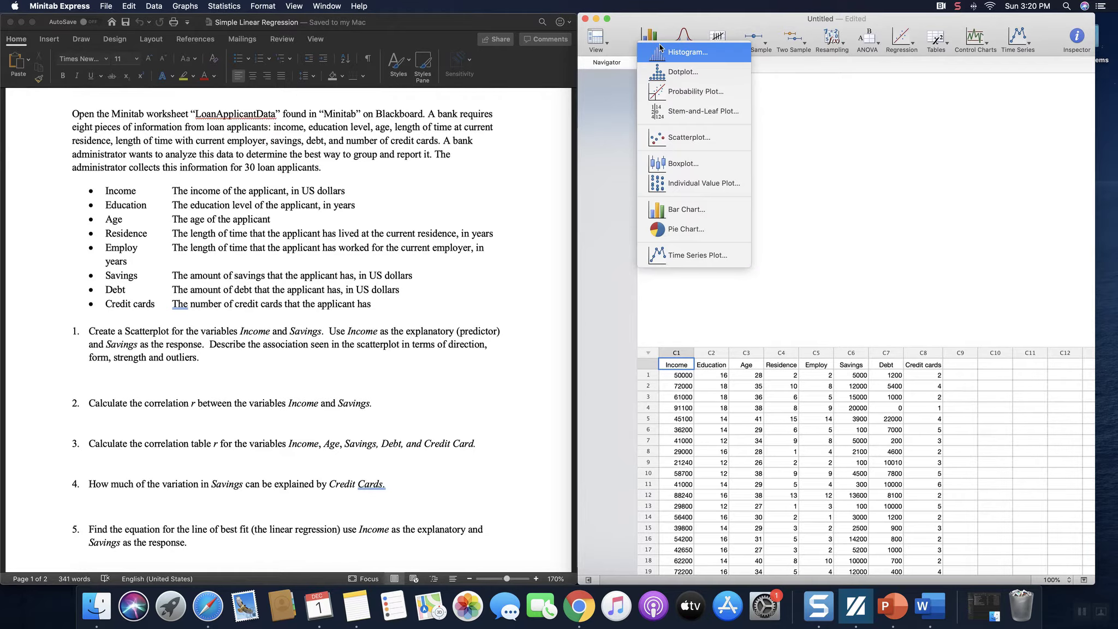
click(704, 141)
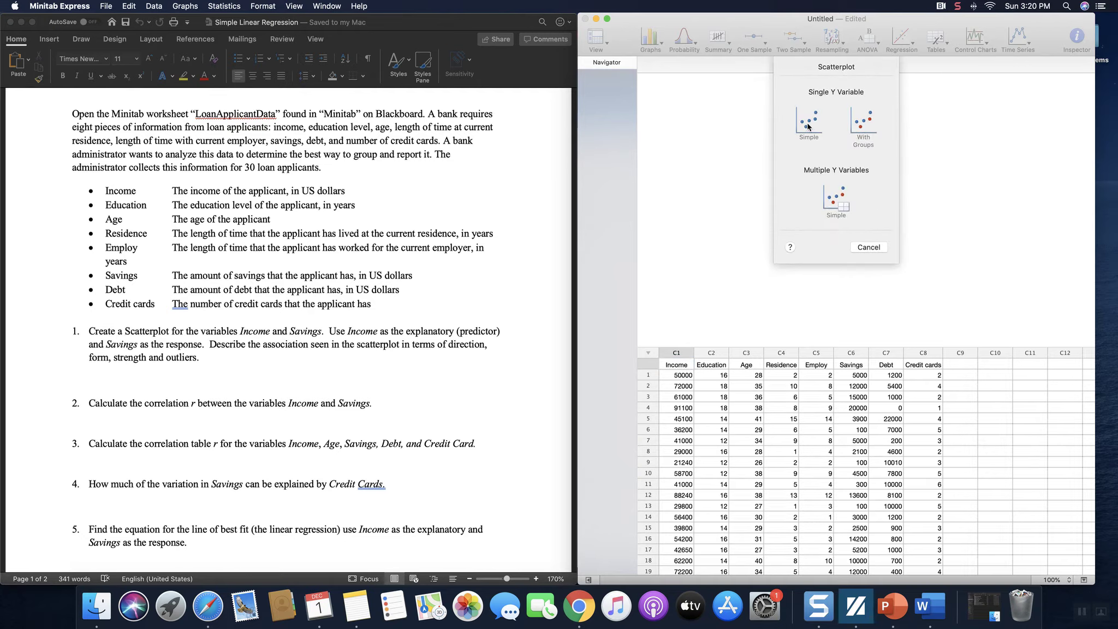
click(808, 126)
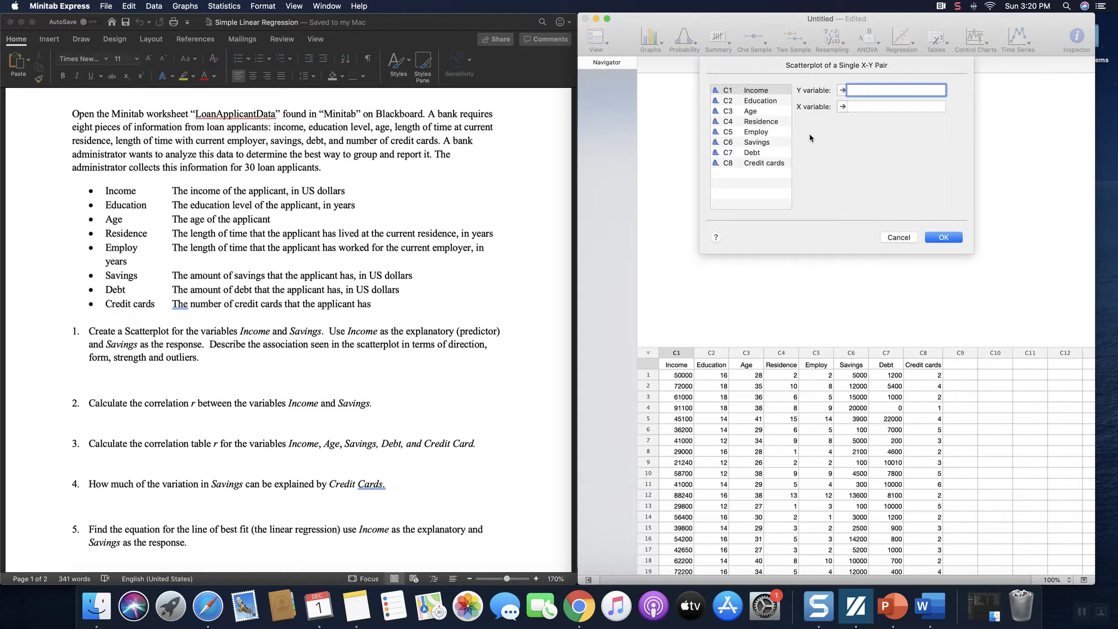
double_click(757, 142)
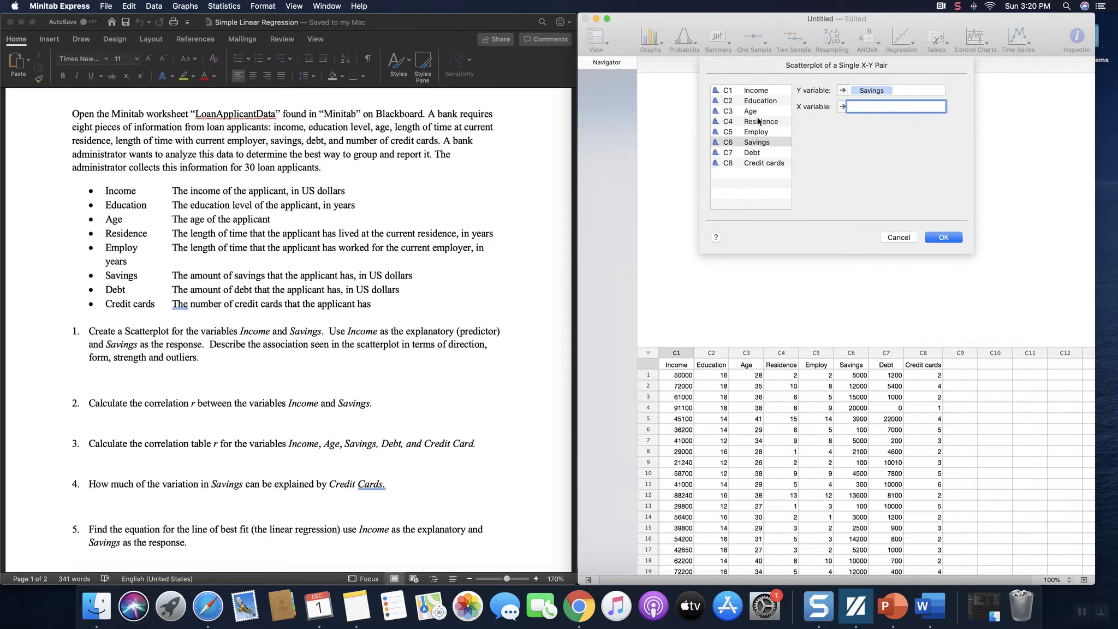
double_click(761, 94)
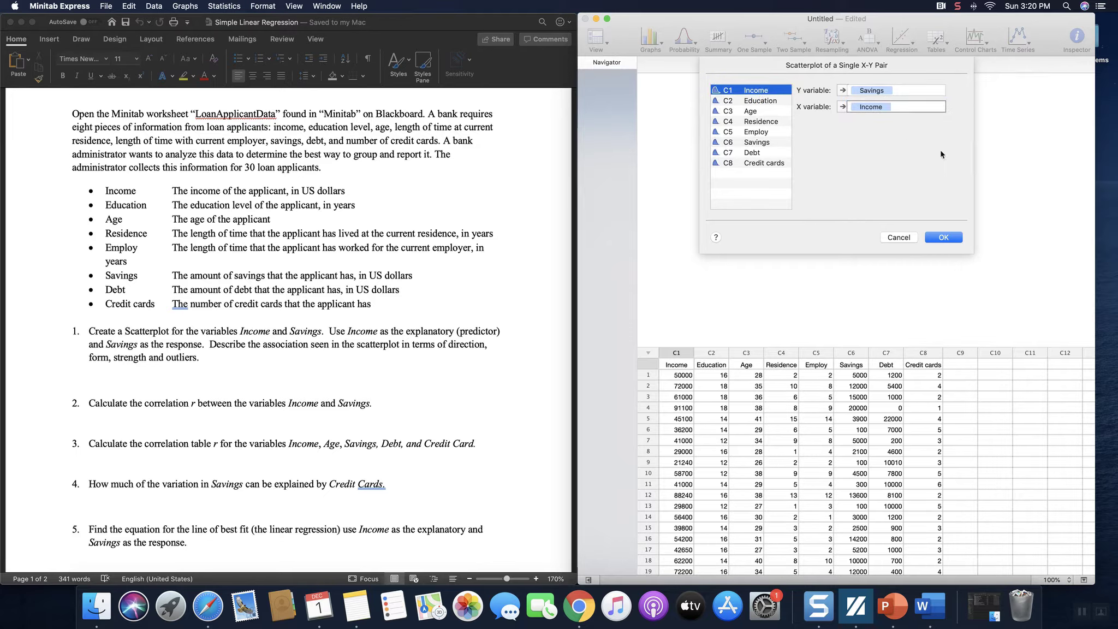
click(940, 239)
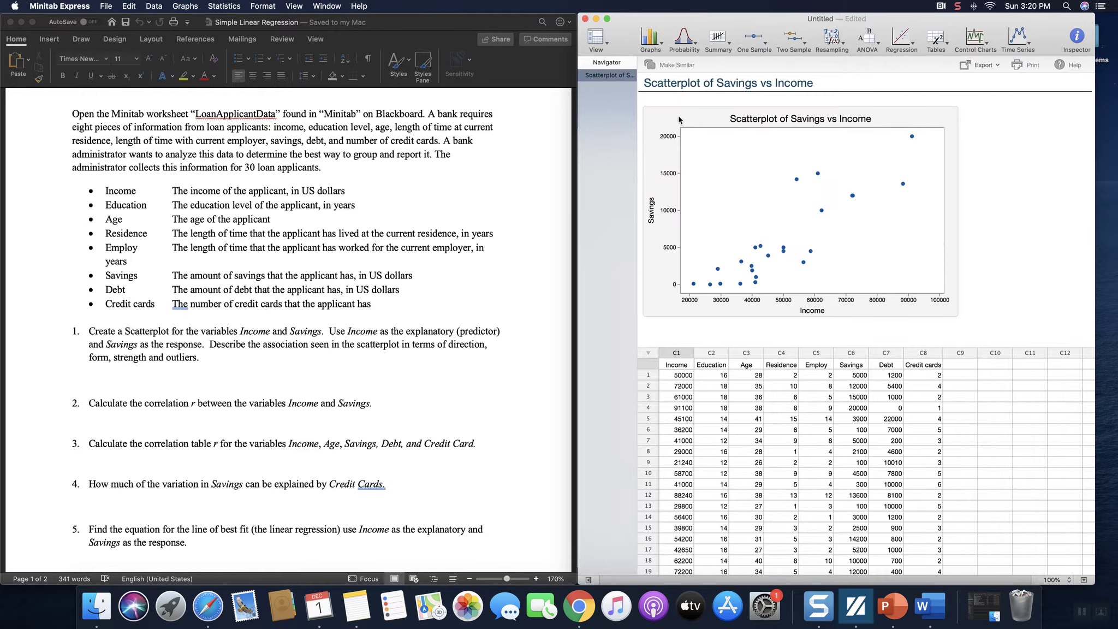
Step: Copy the scatterplot of Savings vs Income into the Word document below question 1, followed by a new line
click(666, 127)
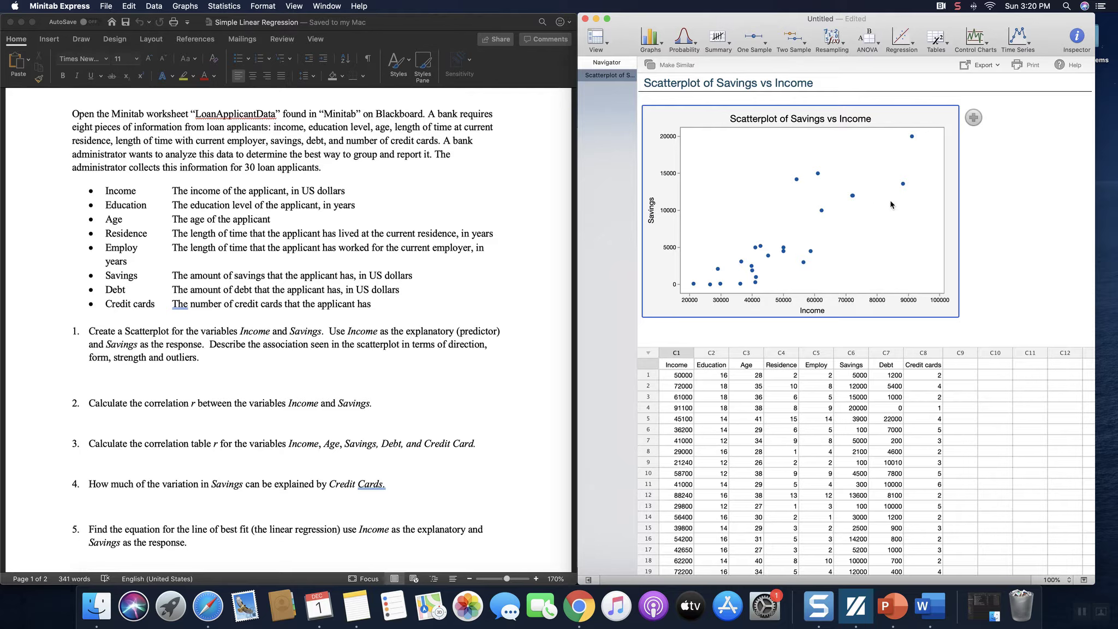
click(131, 371)
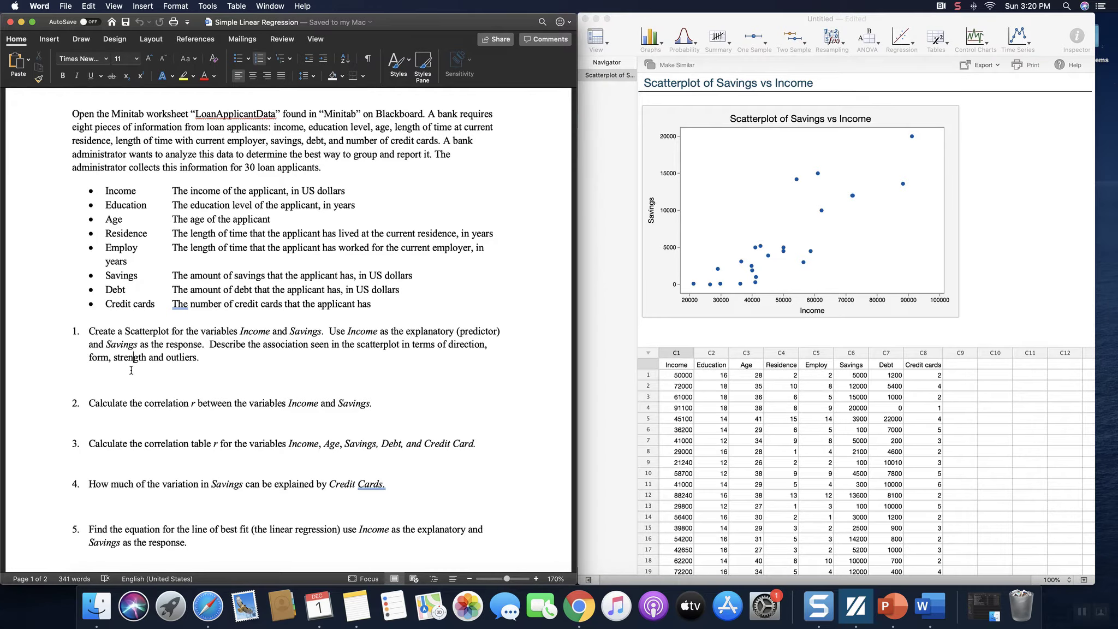
click(210, 363)
key(Return)
key(BackSpace)
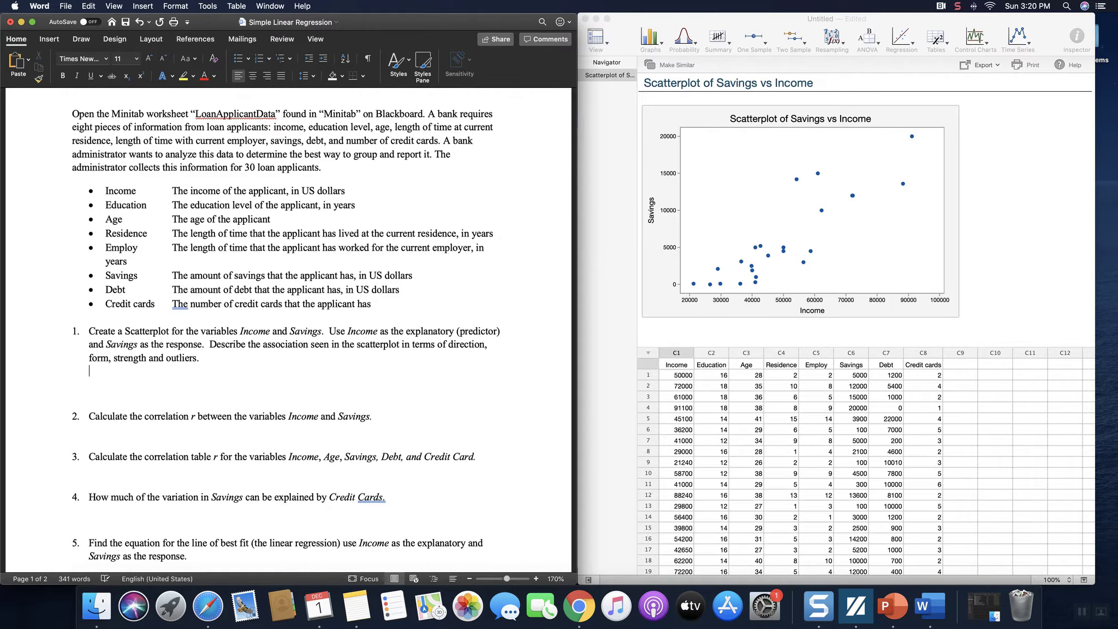
key(super+v)
key(Return)
scroll(232, 369, up, 5)
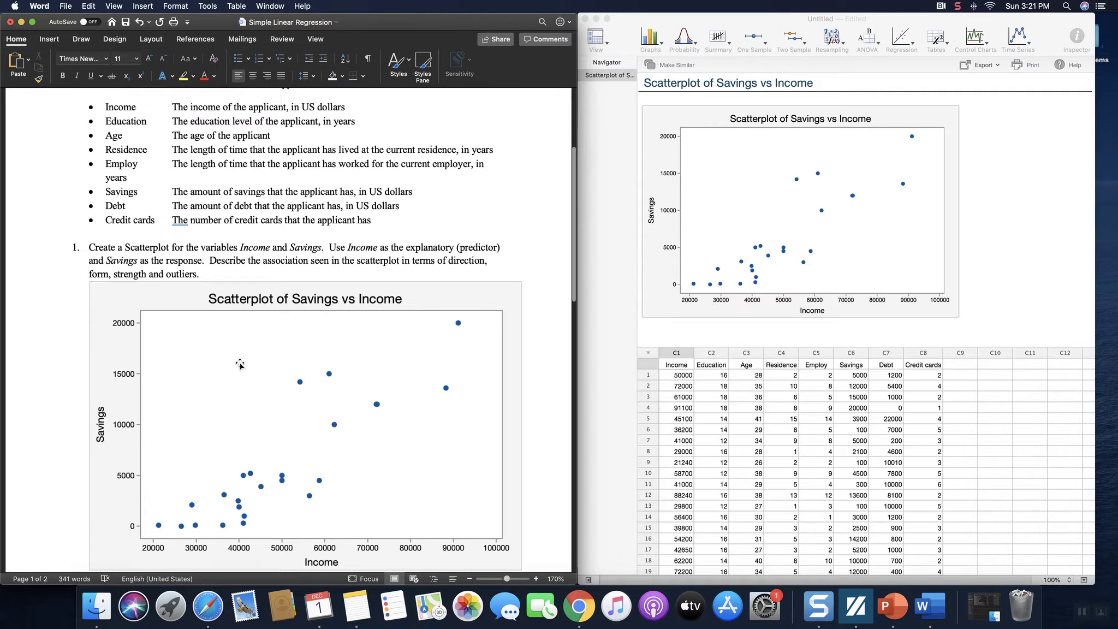
Step: Set the font size of the empty answer line below the pasted scatterplot to 18
scroll(240, 365, down, 6)
scroll(240, 365, down, 5)
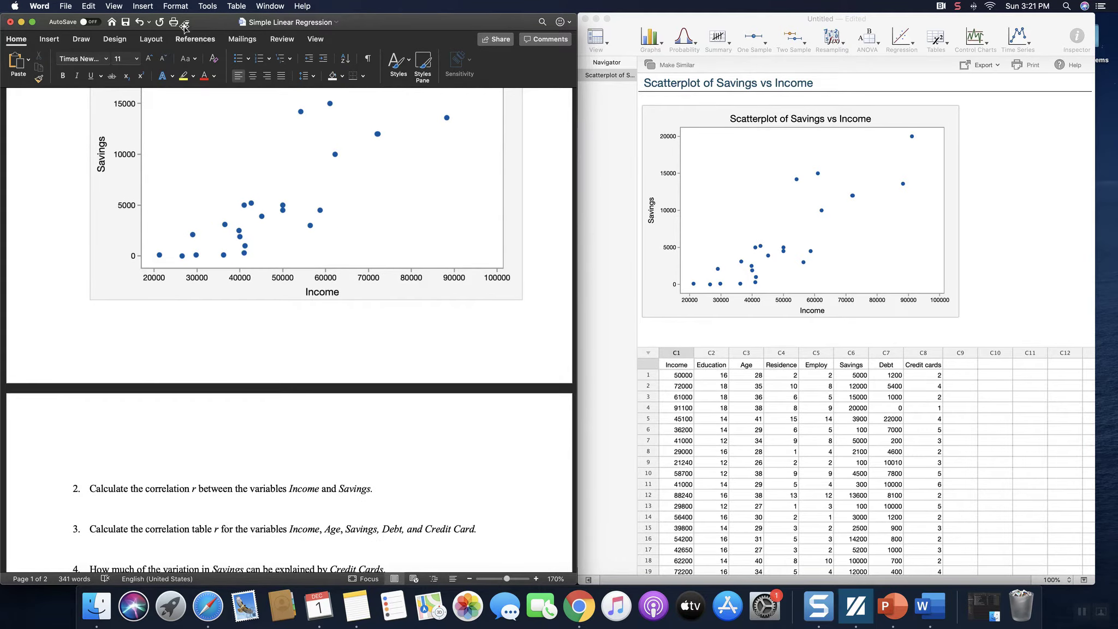
click(150, 59)
click(149, 59)
click(149, 59)
click(149, 59)
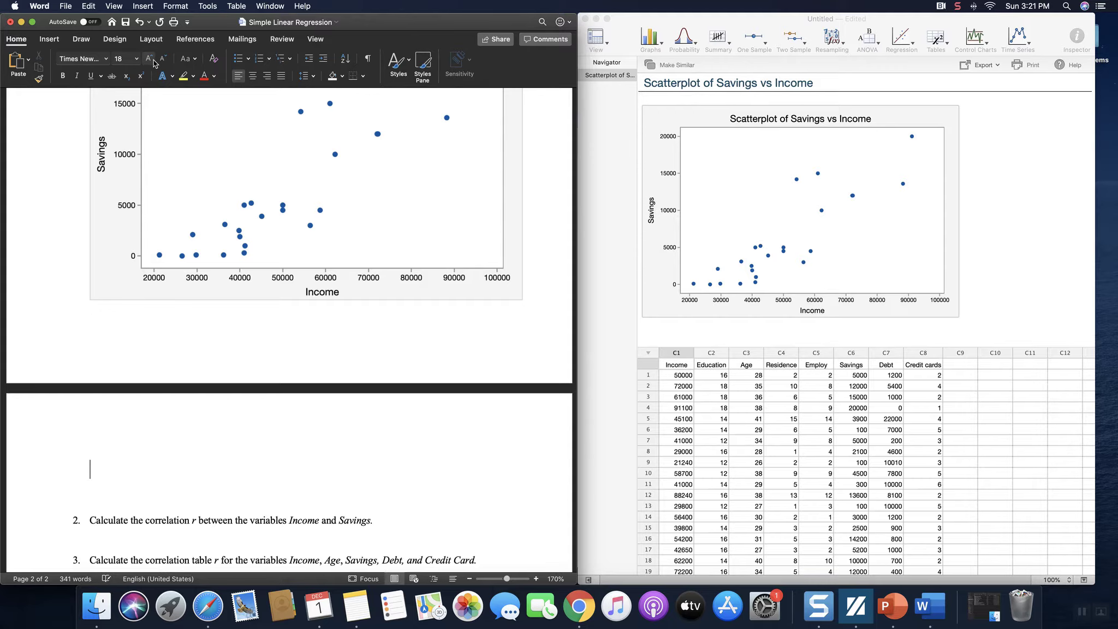
Step: Begin the red answer above question 2 with "Linear, strongly moderate,", correcting the spelling of "strongly"
scroll(343, 347, down, 6)
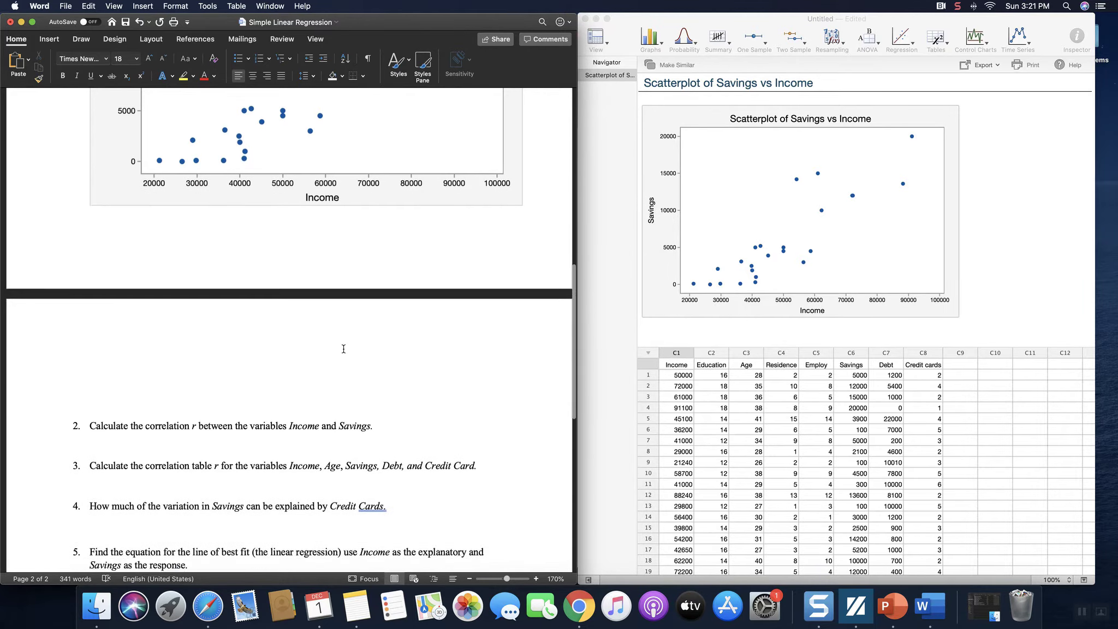
scroll(382, 345, down, 1)
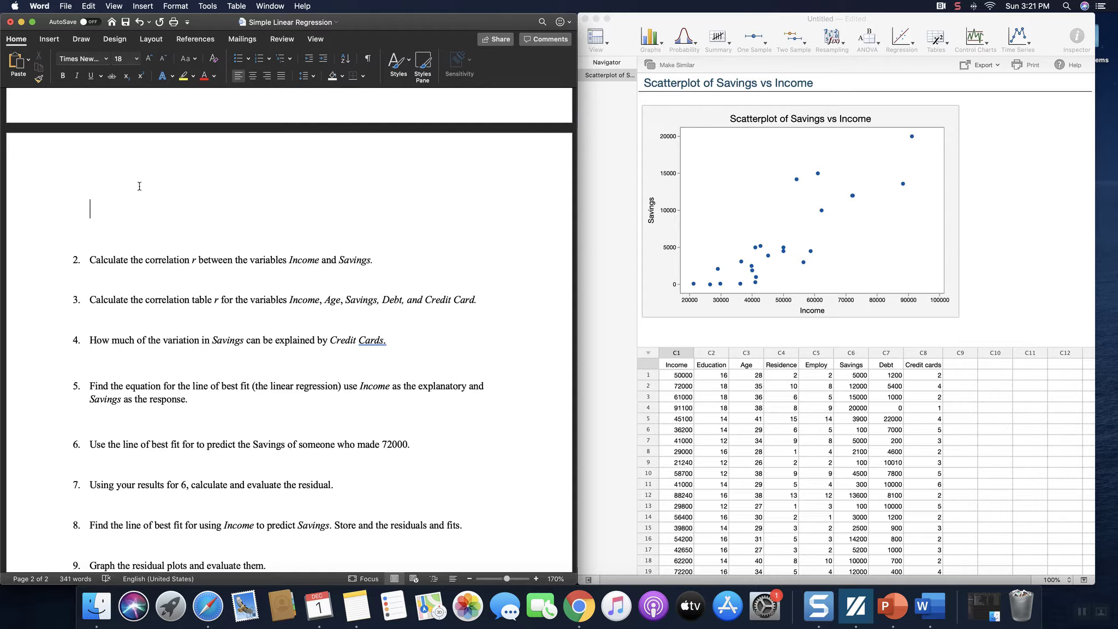
text(Linear)
key(BackSpace)
text(ar, )
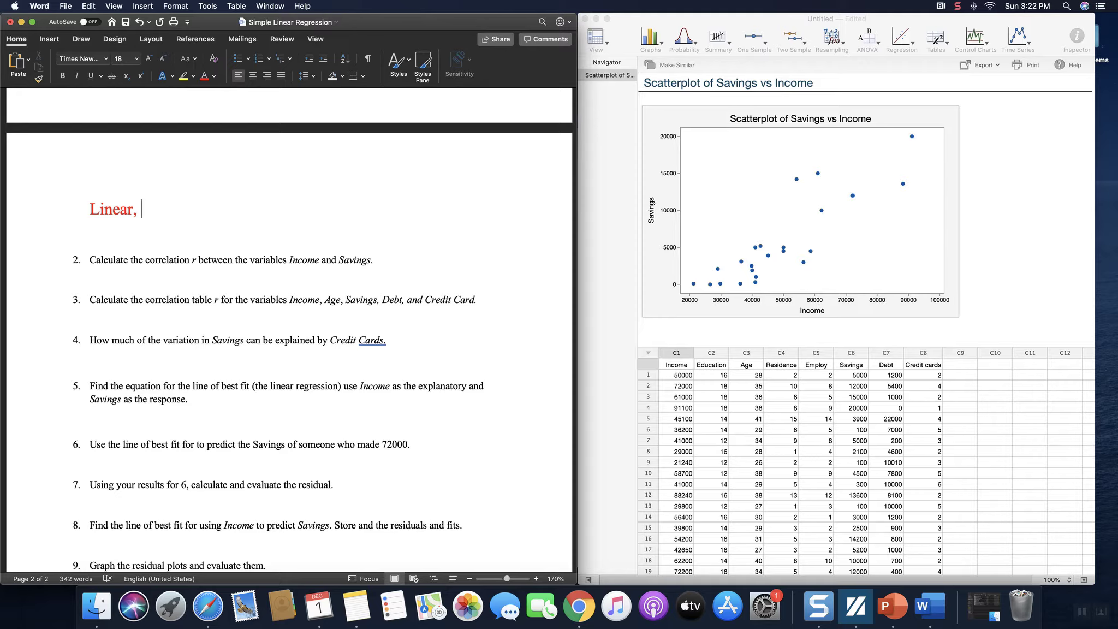
text(stongly modera)
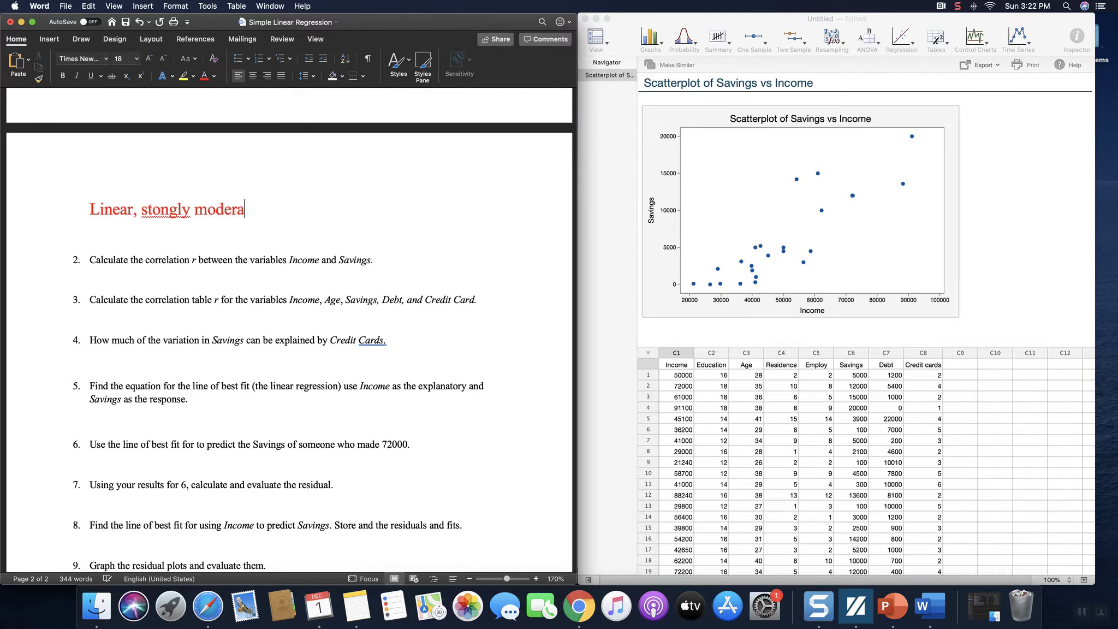
text(te.)
key(BackSpace)
text(,)
key(Left)
key(Left)
key(Left)
key(Left)
key(Left)
key(Left)
key(Left)
key(Left)
text(r)
key(Right)
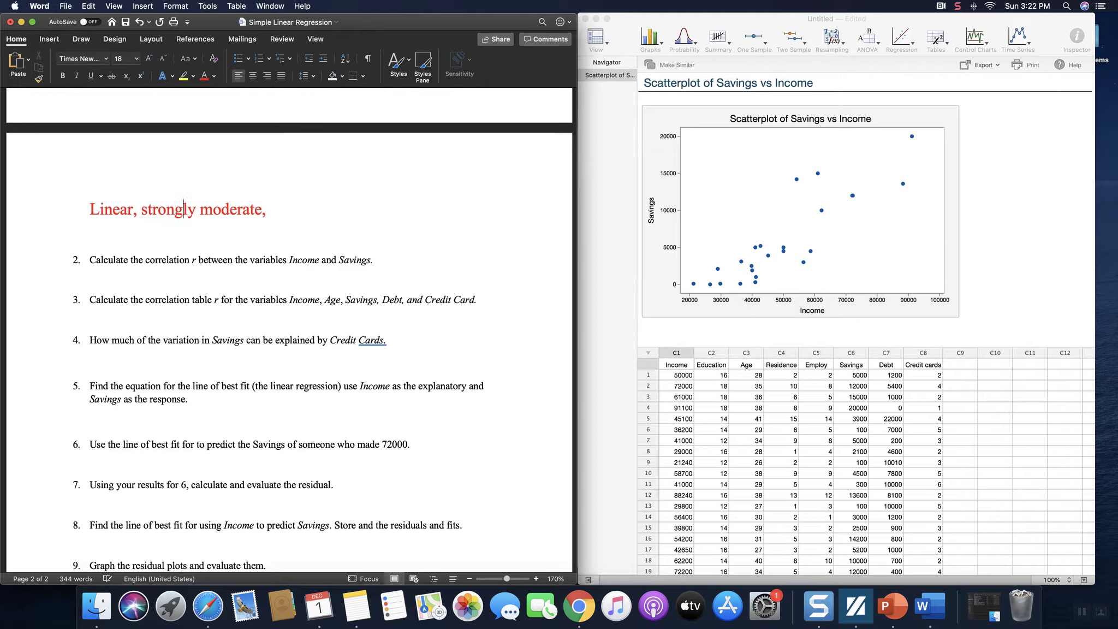
key(Right)
key(Right)
key(Right)
key(Right)
key(Right)
key(Right)
key(Right)
key(Right)
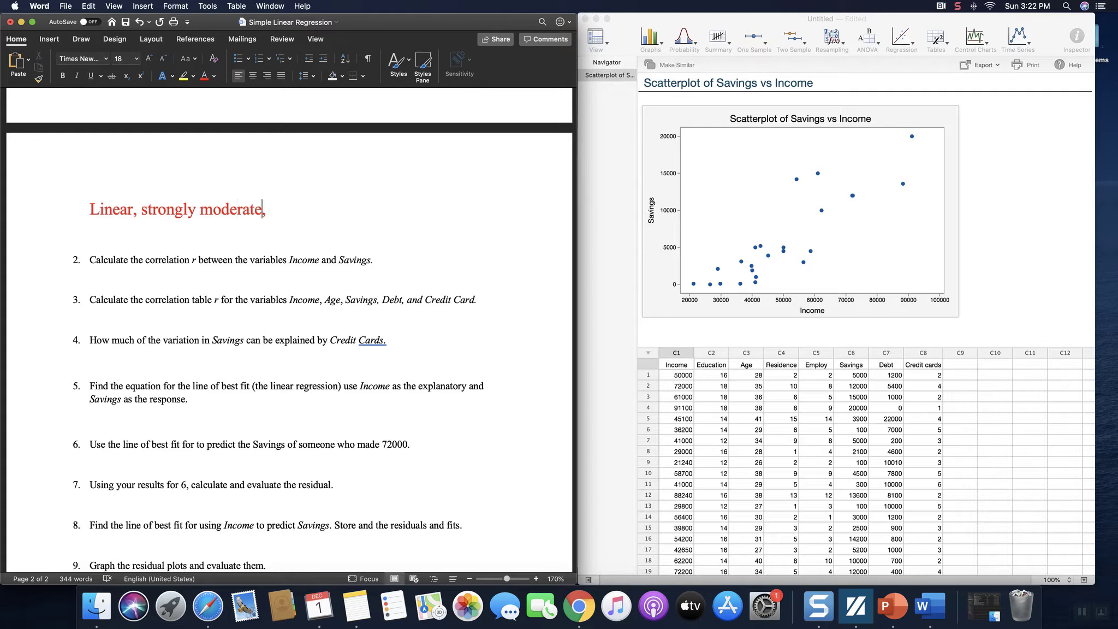
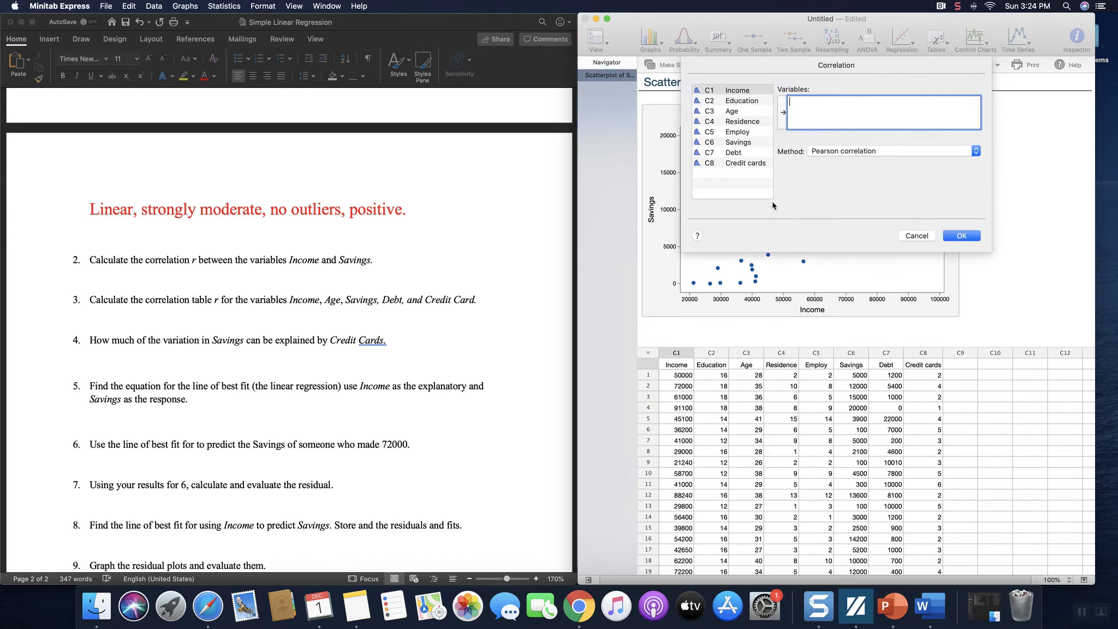
Step: Calculate the Pearson correlation between Income and Savings in Minitab Express
double_click(734, 92)
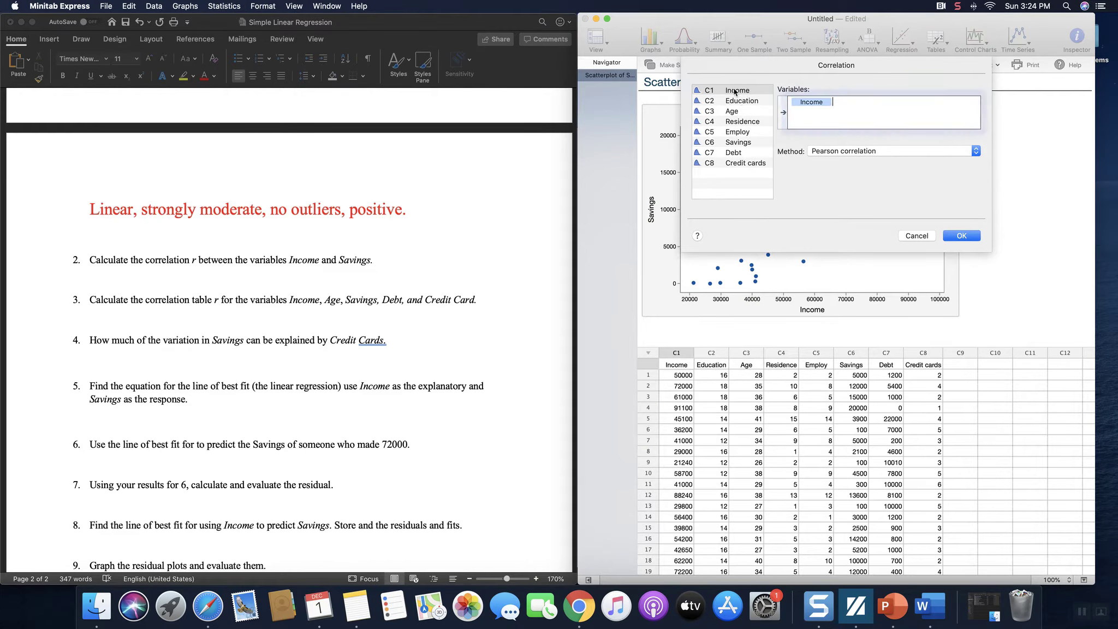
double_click(751, 145)
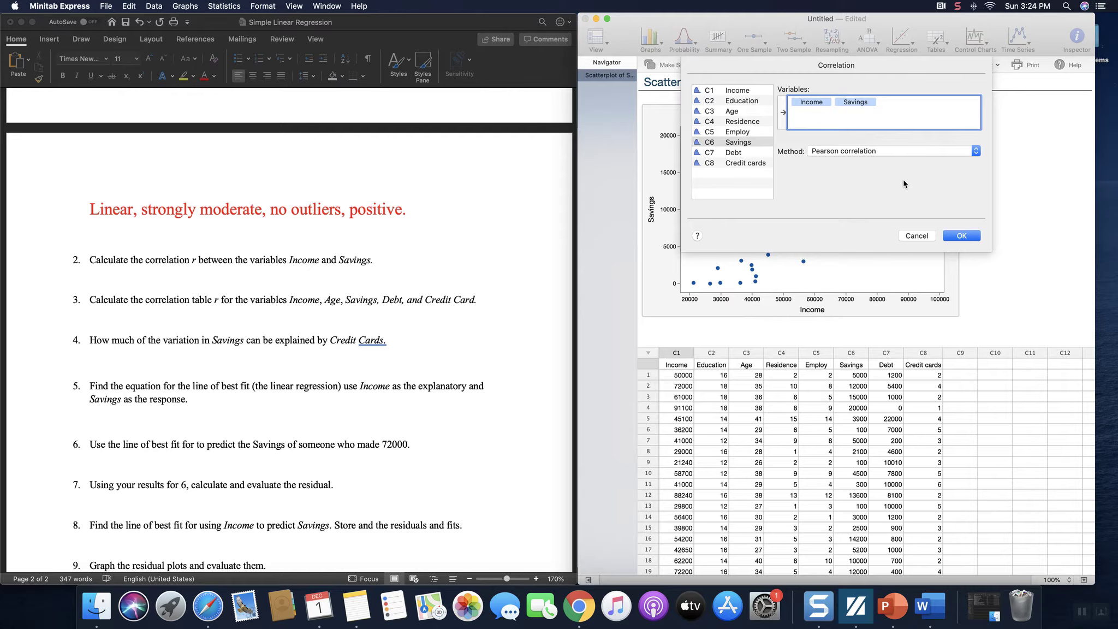
click(961, 237)
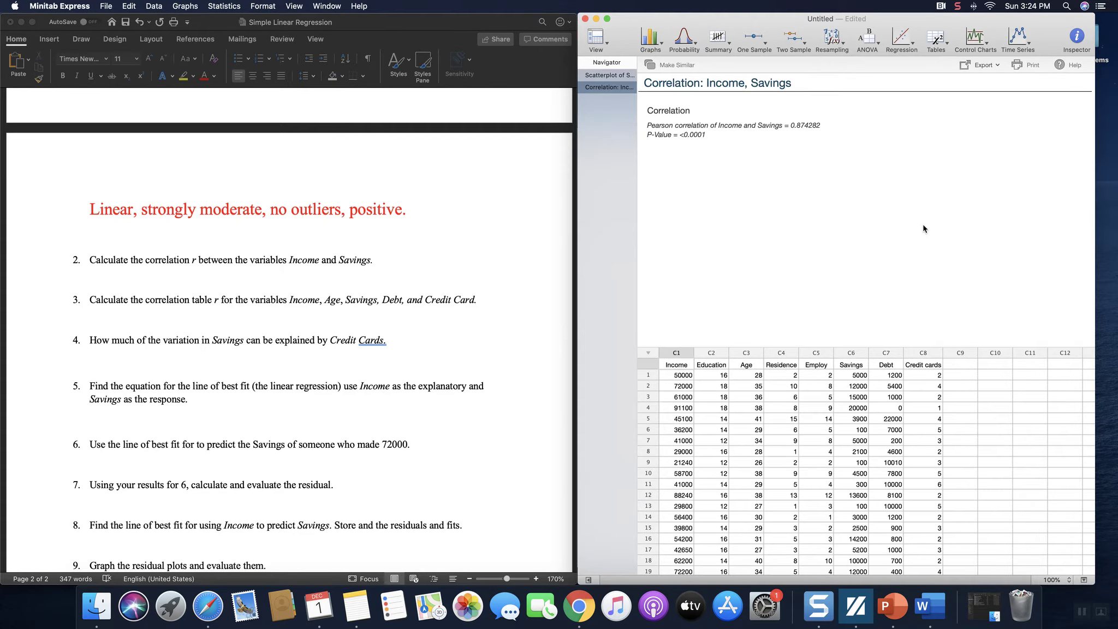
Step: In Word, enter "R=0.874282" in red at size 14 on the line under question 2
click(302, 290)
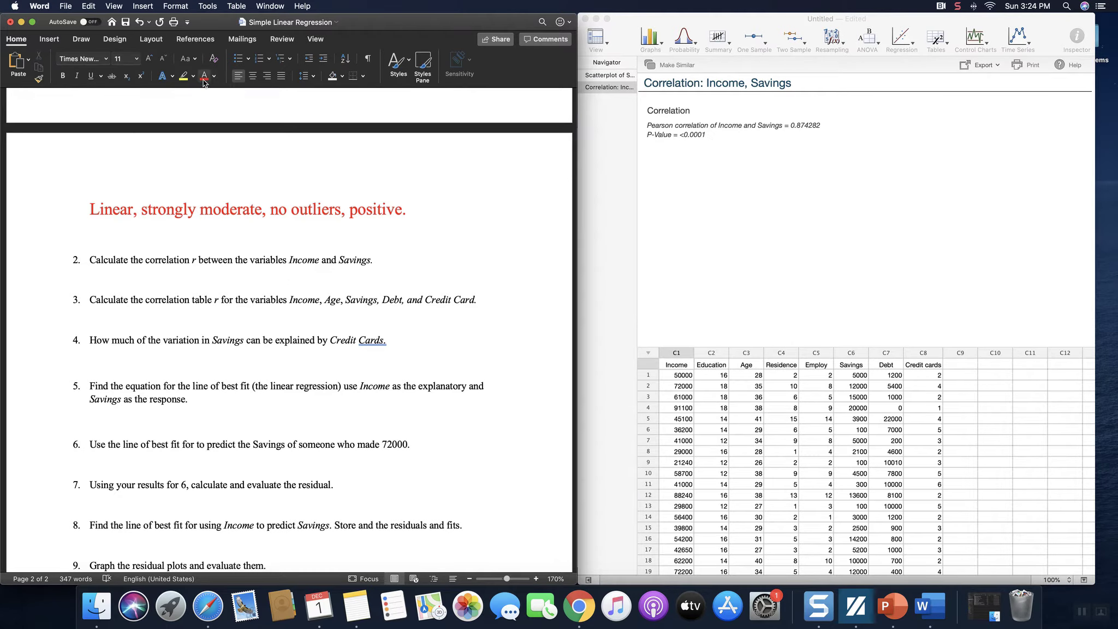
click(151, 63)
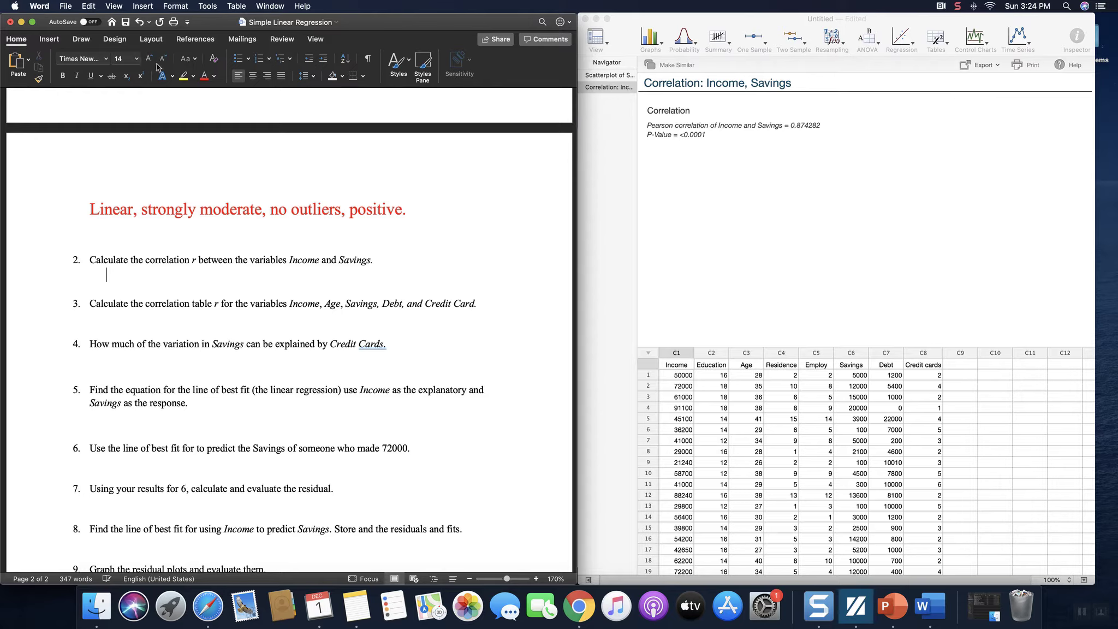
text(R=0.874282)
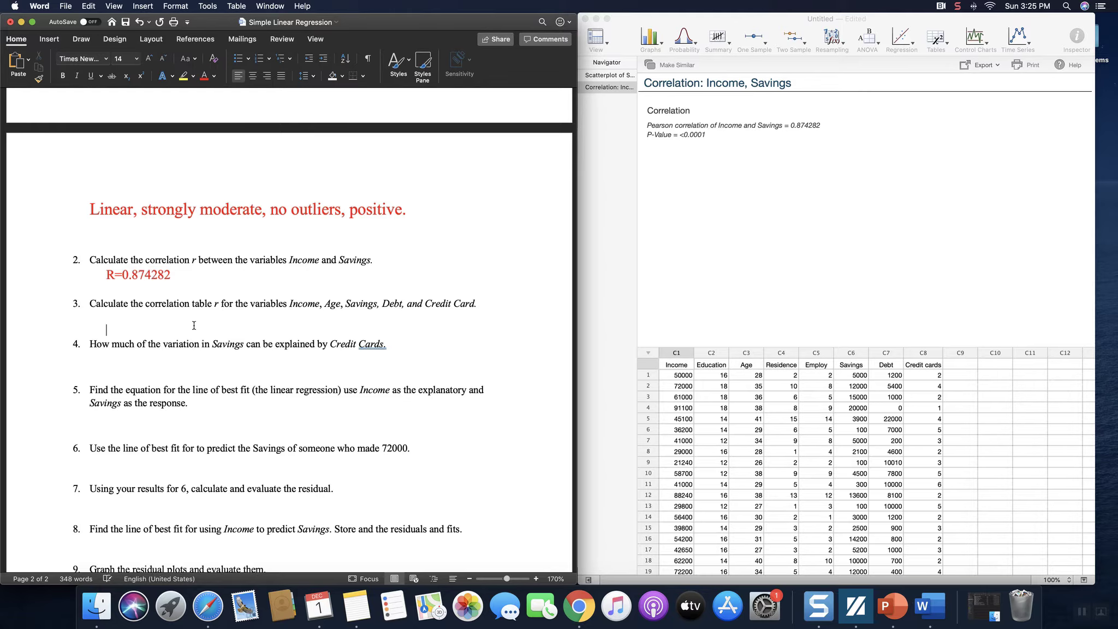
Step: Set the font size of the empty answer line under question 3 to 18
click(174, 318)
click(148, 57)
click(148, 57)
click(148, 58)
click(148, 57)
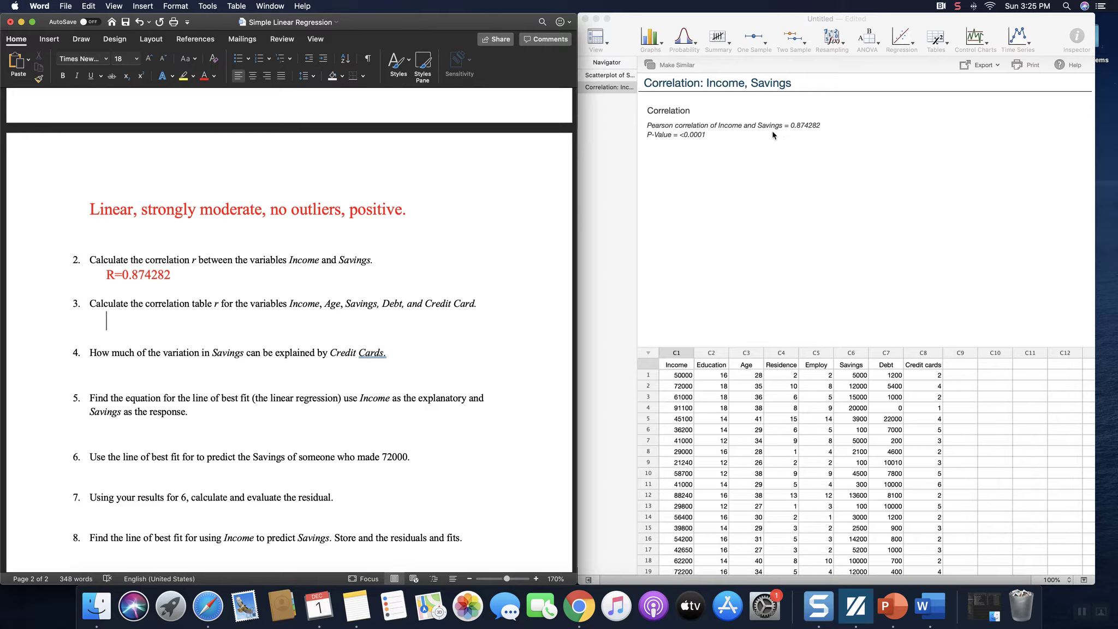
Step: In Minitab Express, rerun the Pearson correlation with Age, Debt and Credit cards added to Income and Savings
click(651, 68)
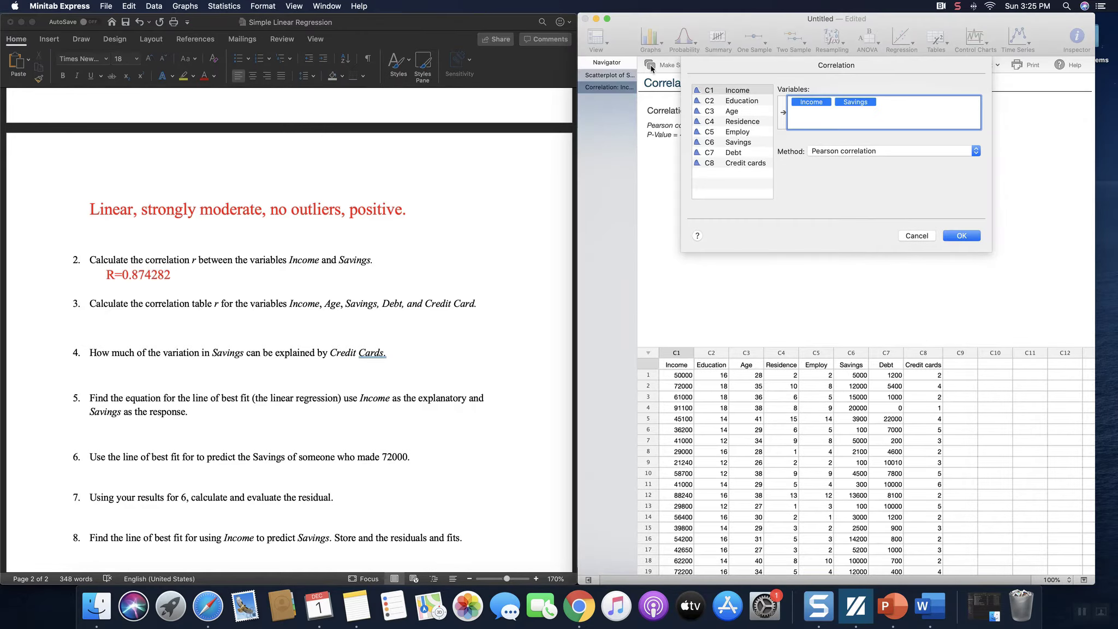
double_click(744, 112)
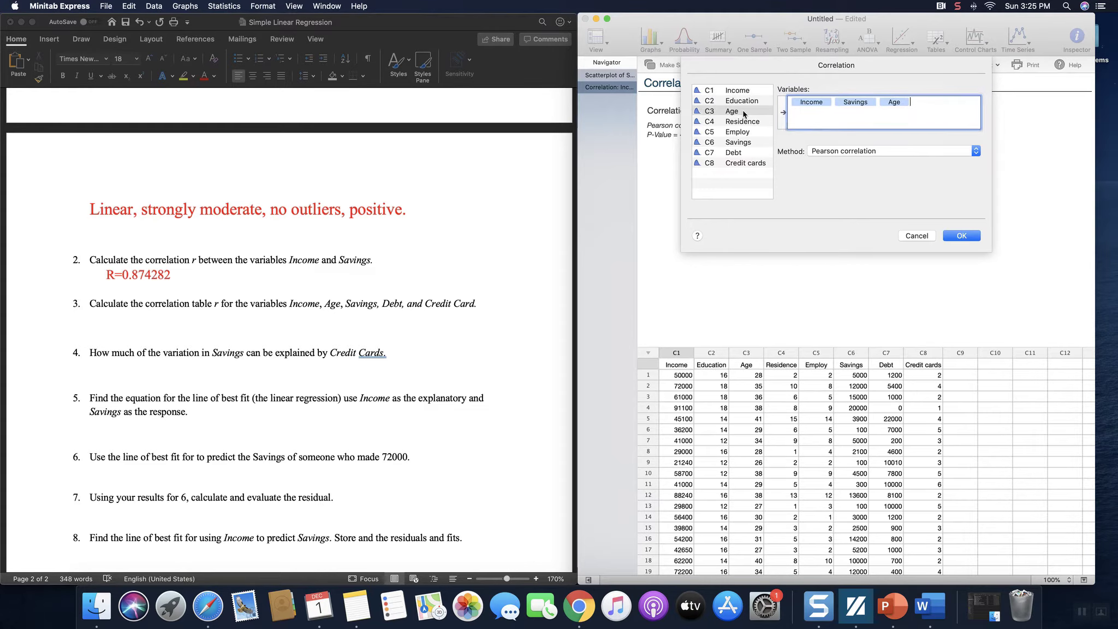
double_click(744, 153)
double_click(746, 163)
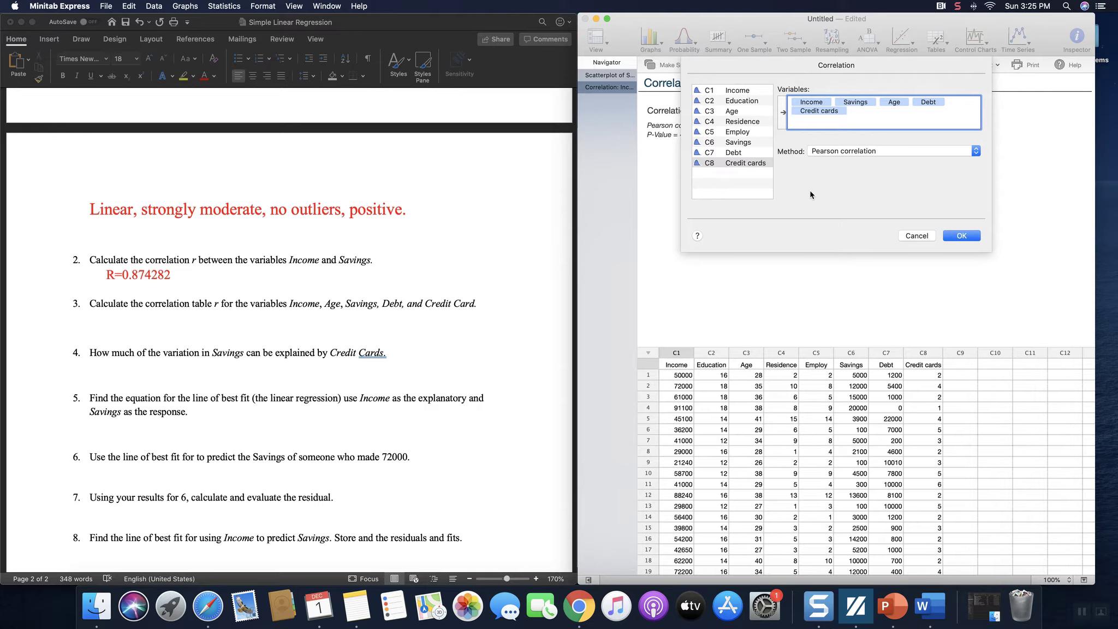
click(962, 236)
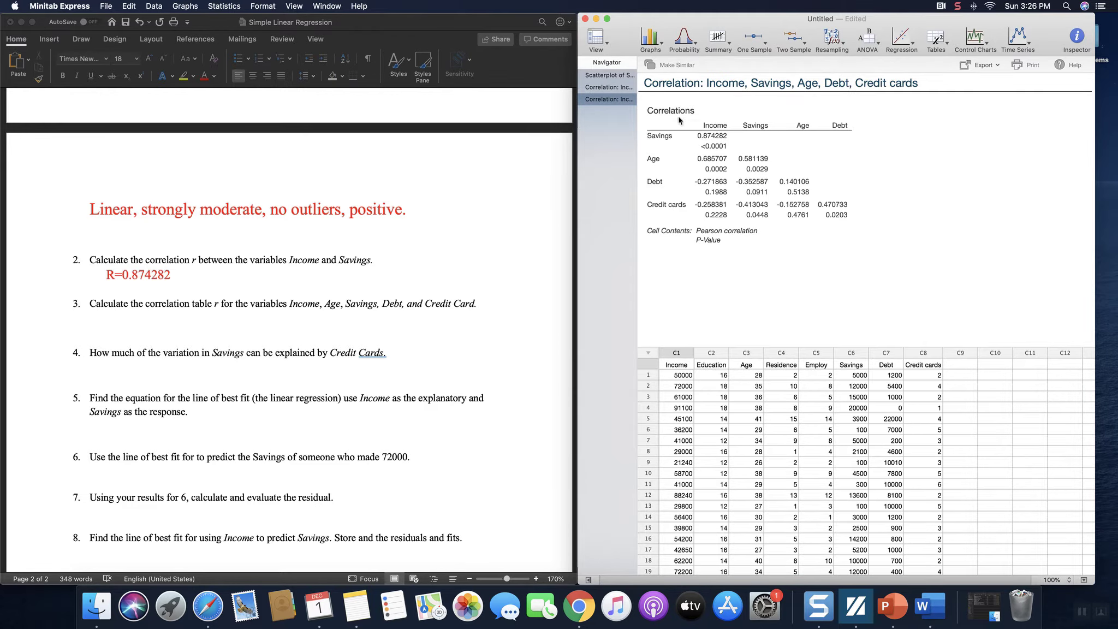
Step: Copy the five-variable correlation table from Minitab Express and paste it under question 3 in the Word worksheet
right_click(666, 112)
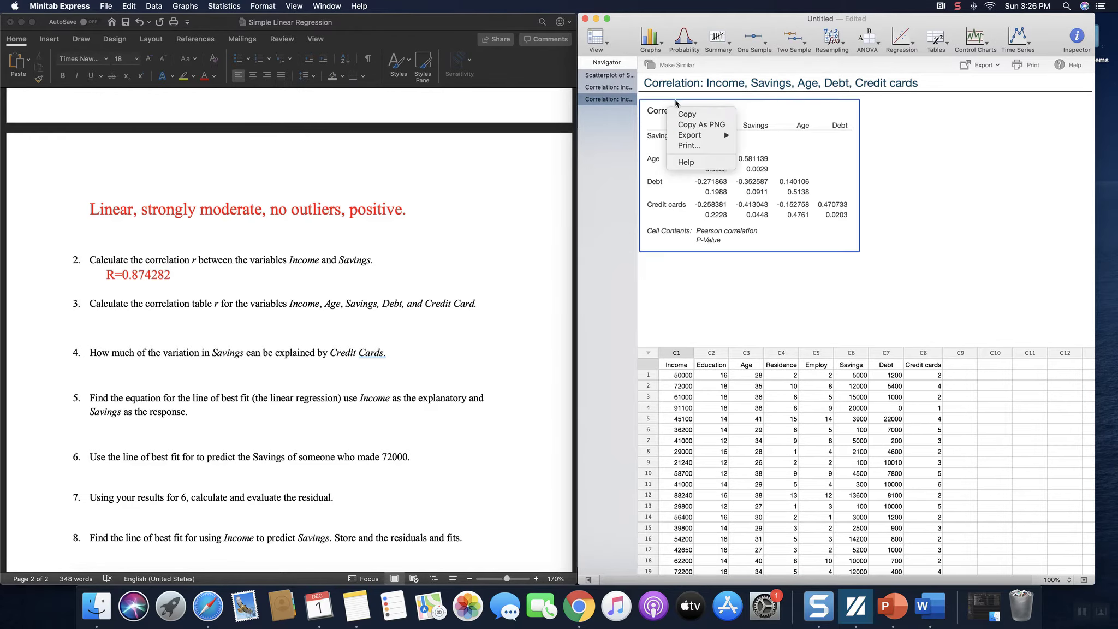
click(696, 115)
click(131, 321)
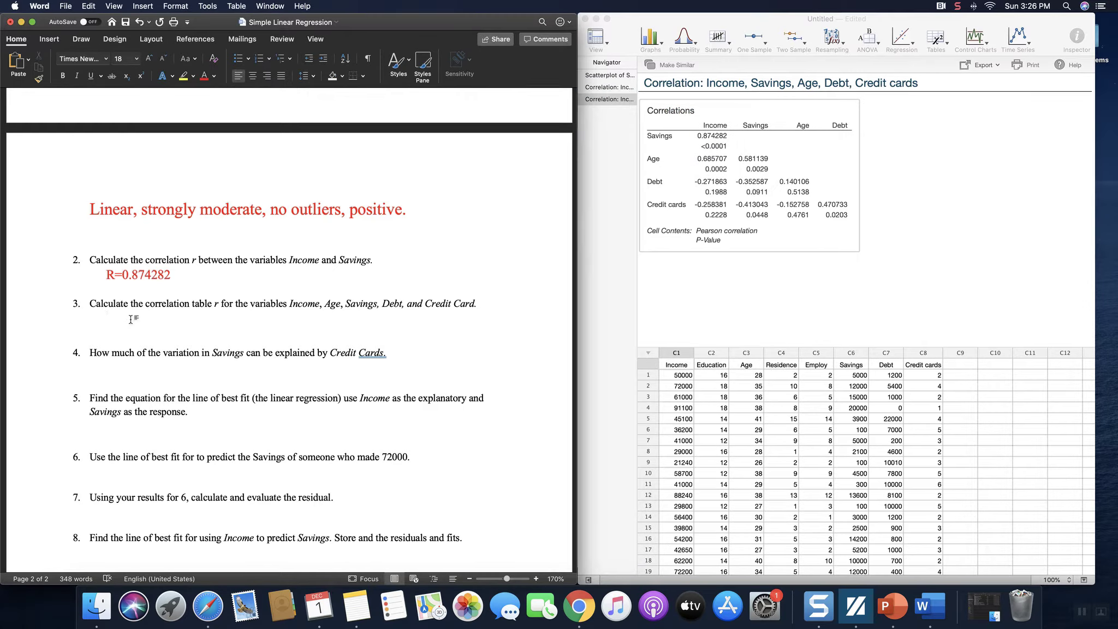
key(super+v)
drag(81, 332, 389, 454)
click(432, 440)
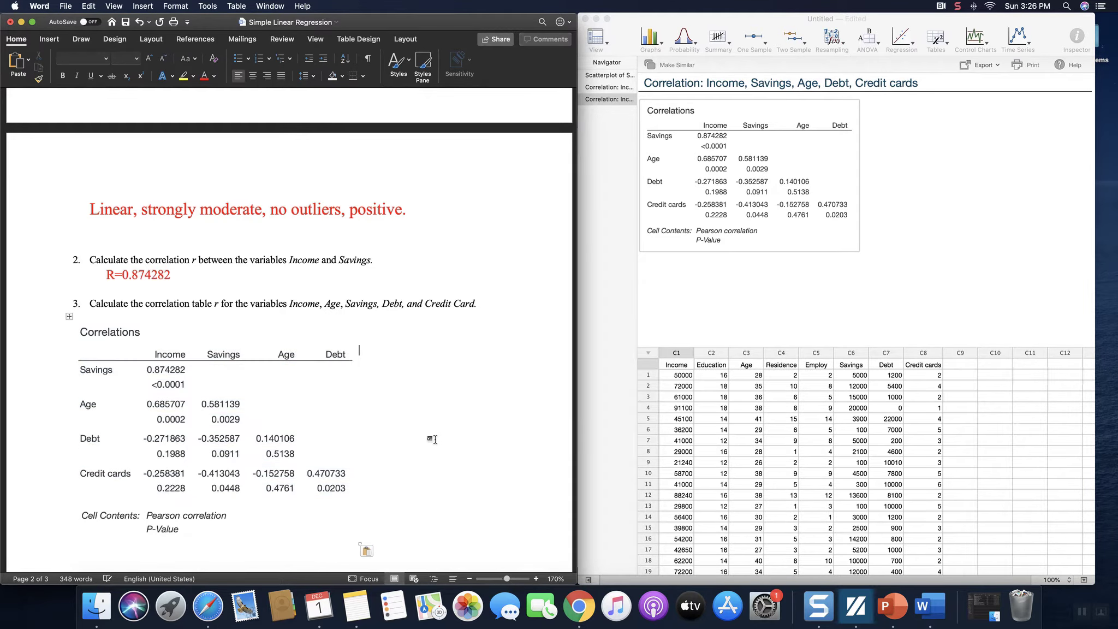
scroll(432, 439, down, 3)
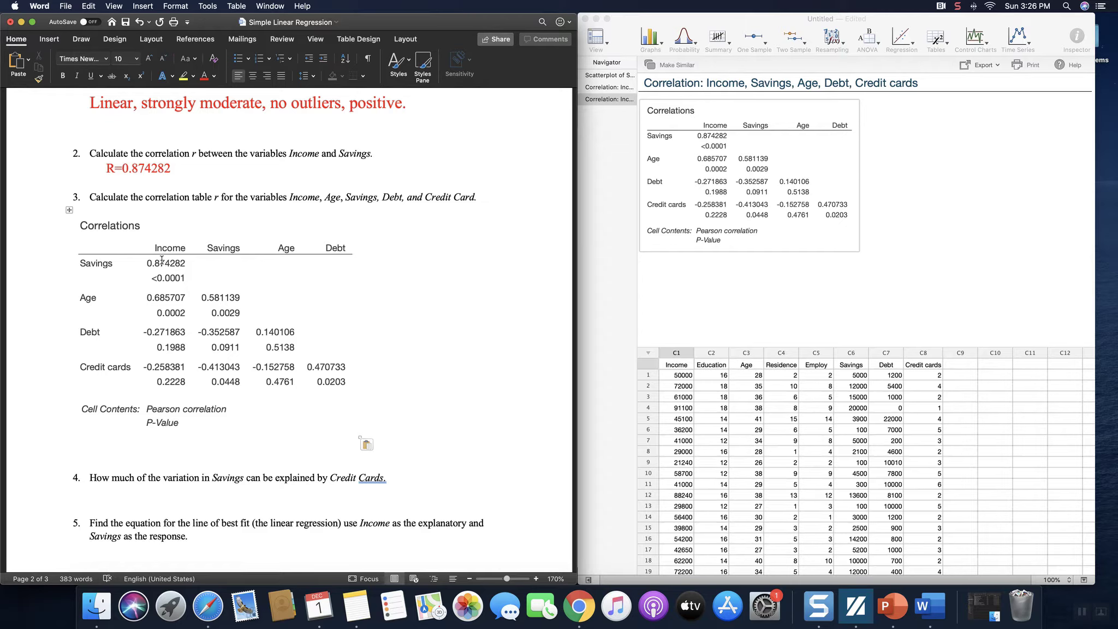
Step: Apply all borders to the header and value cells of the pasted correlation table
drag(144, 263, 178, 263)
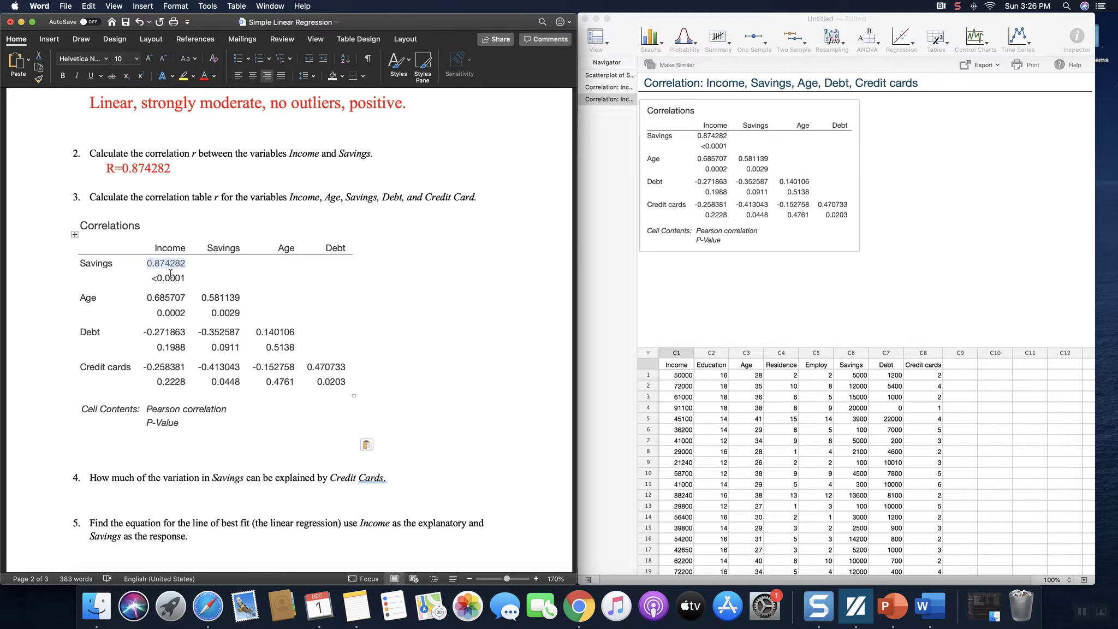
drag(91, 249, 341, 383)
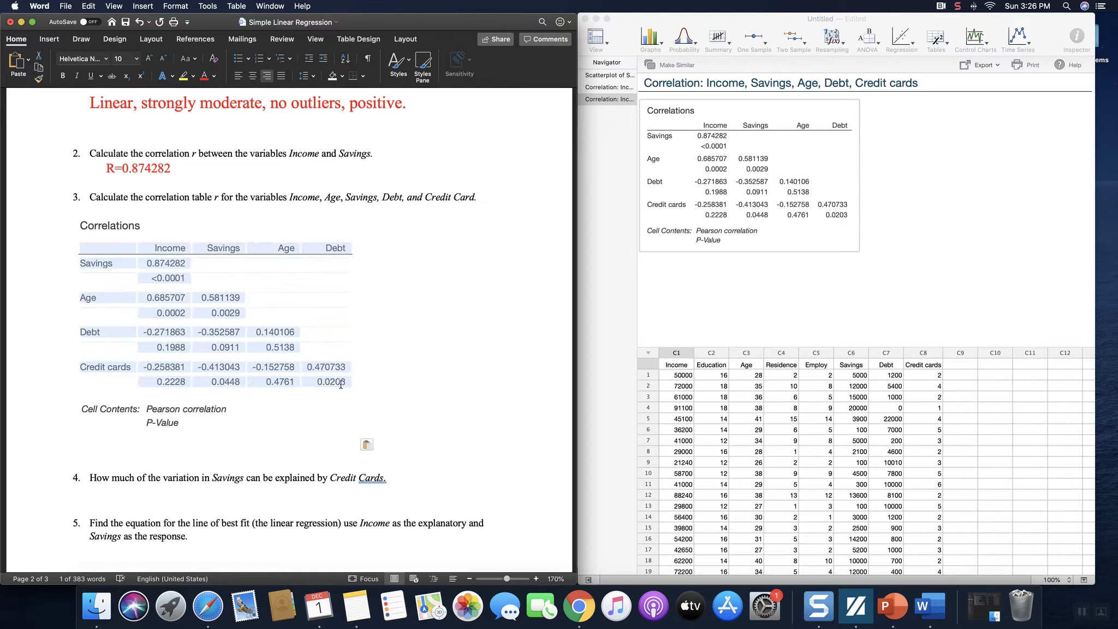
click(363, 78)
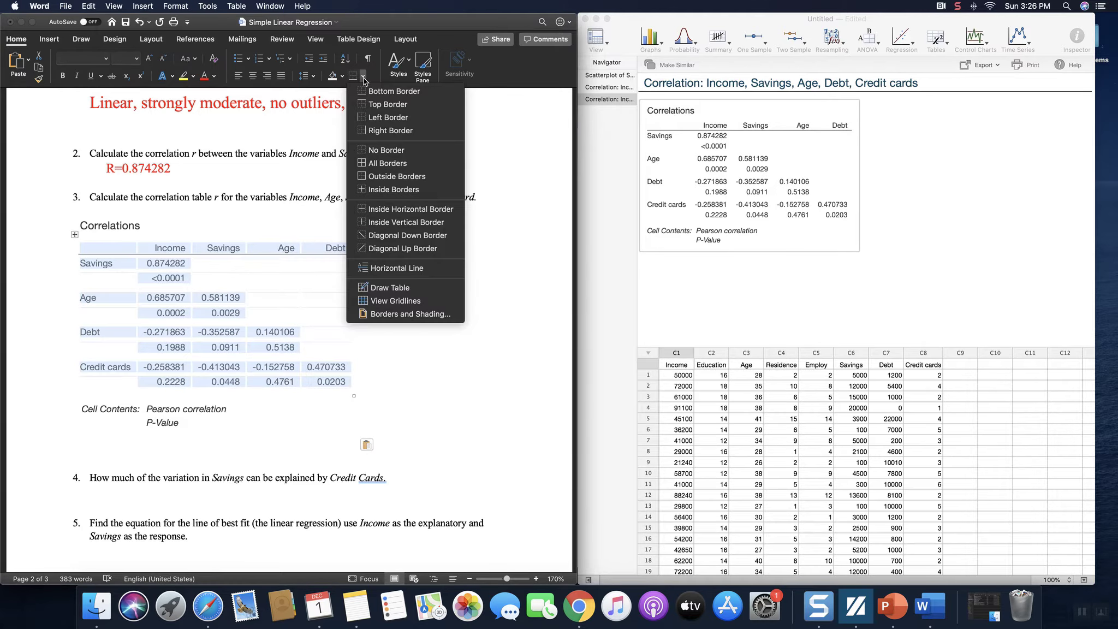
click(396, 163)
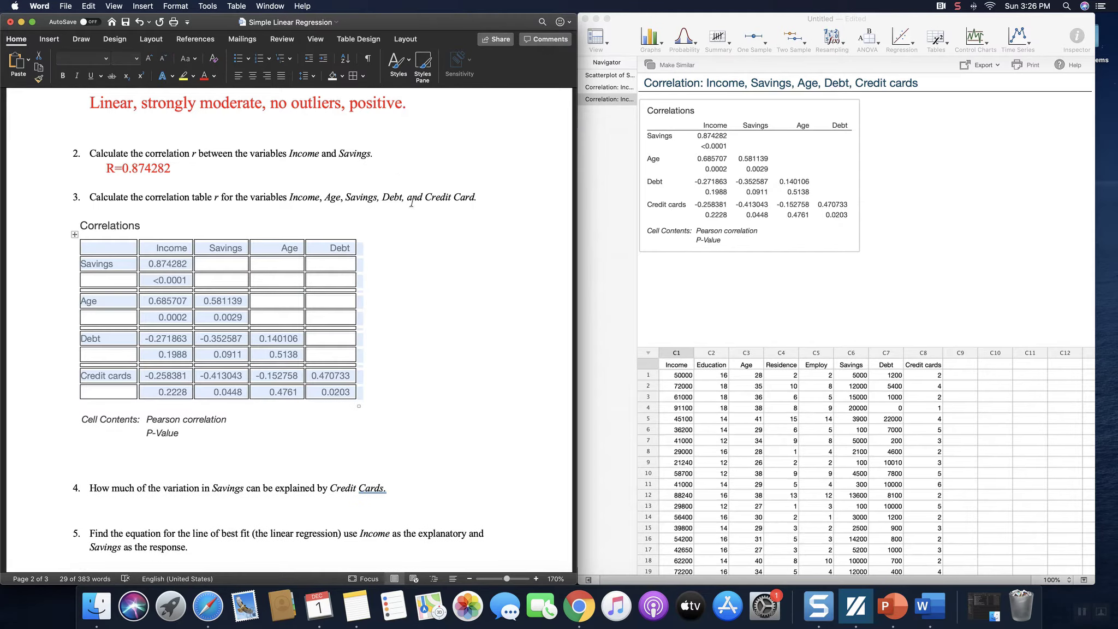
click(405, 308)
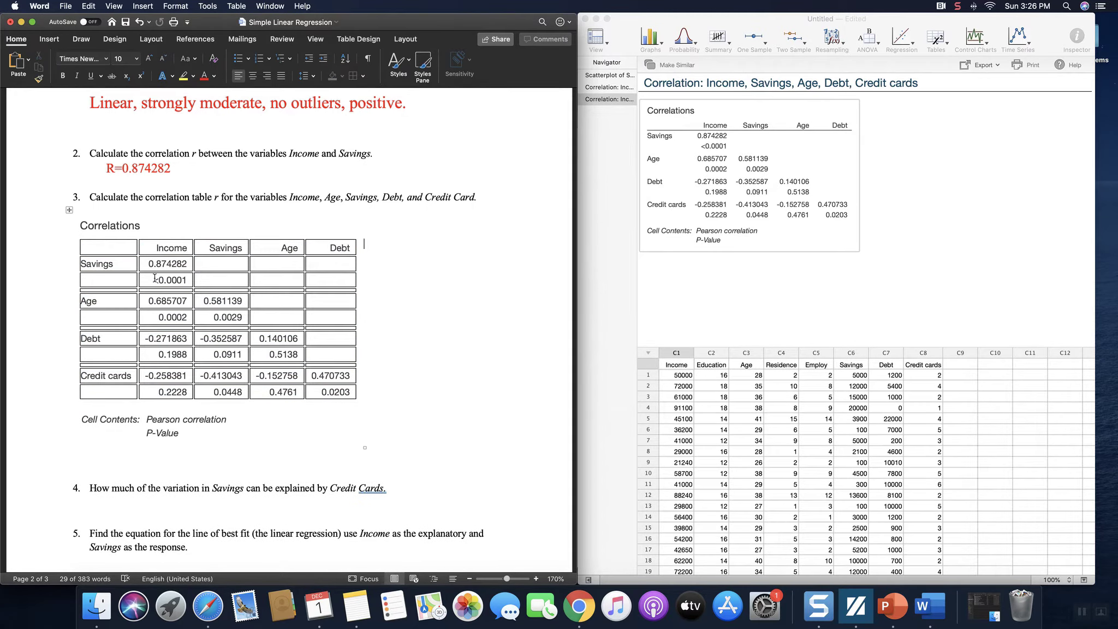
Step: Examine the p-values and the correlation coefficients for each pair of variables in the correlation table
drag(89, 278, 181, 321)
click(121, 318)
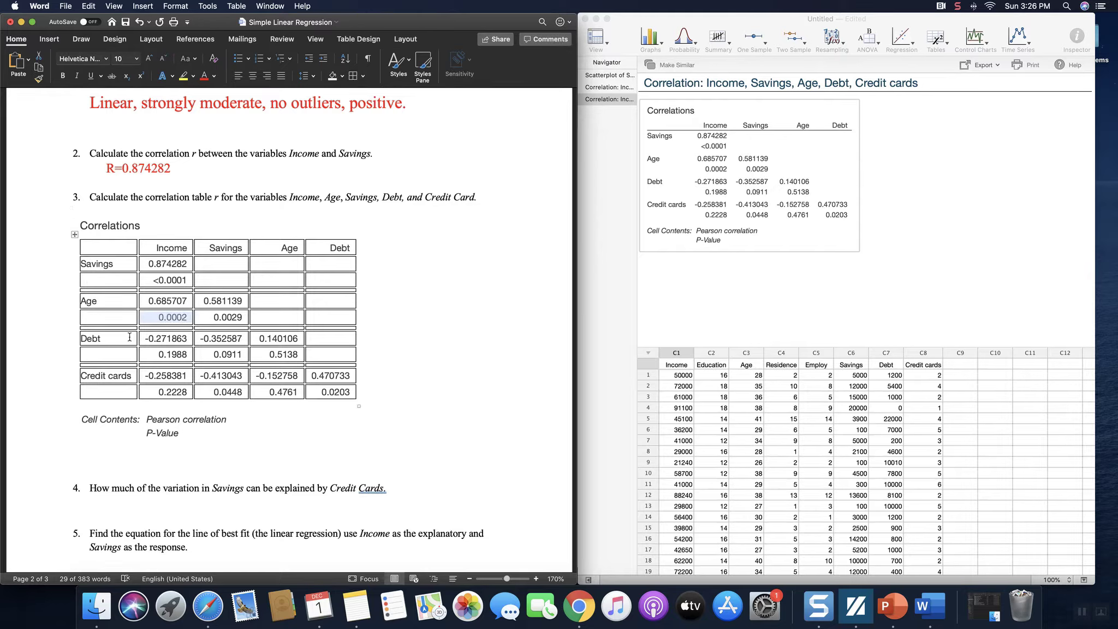
drag(142, 354, 202, 353)
drag(112, 393, 243, 393)
click(440, 308)
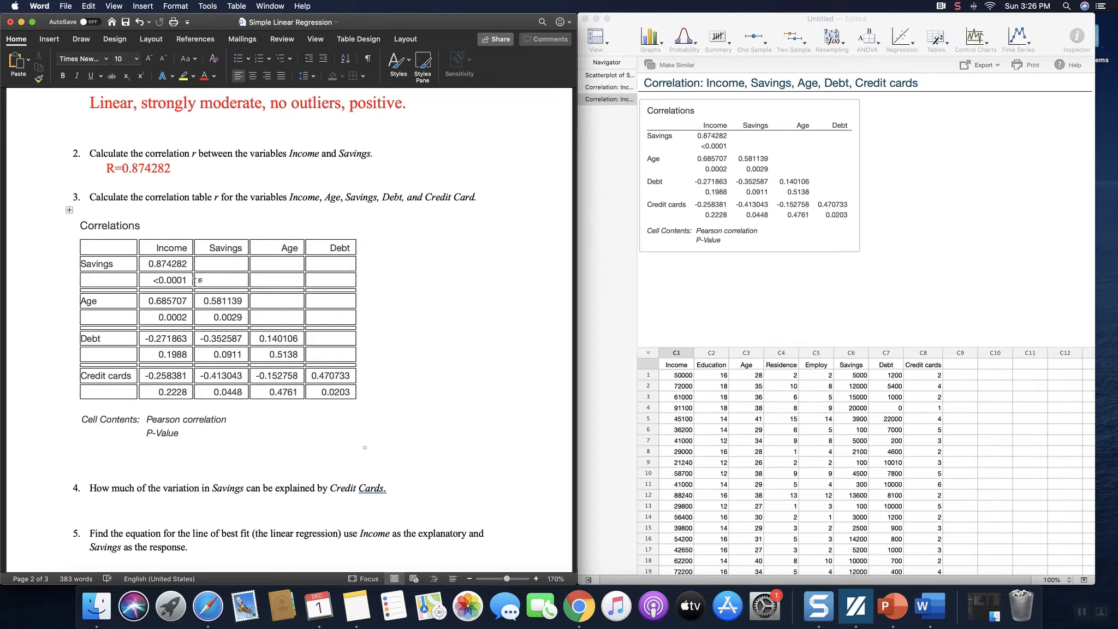
drag(148, 264, 186, 266)
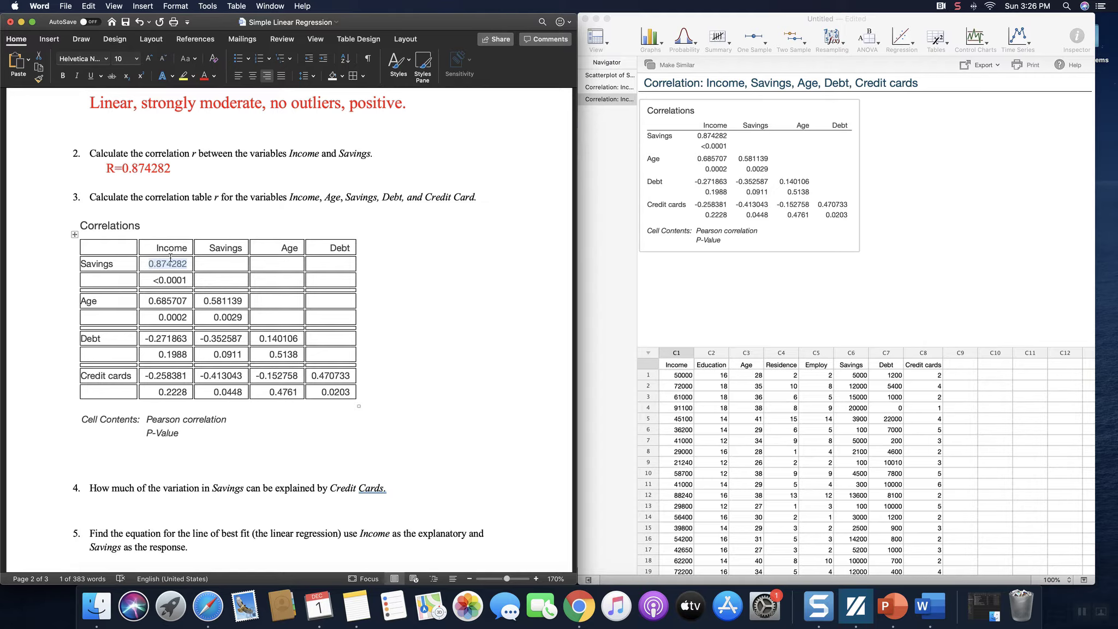
click(222, 299)
drag(242, 301, 202, 300)
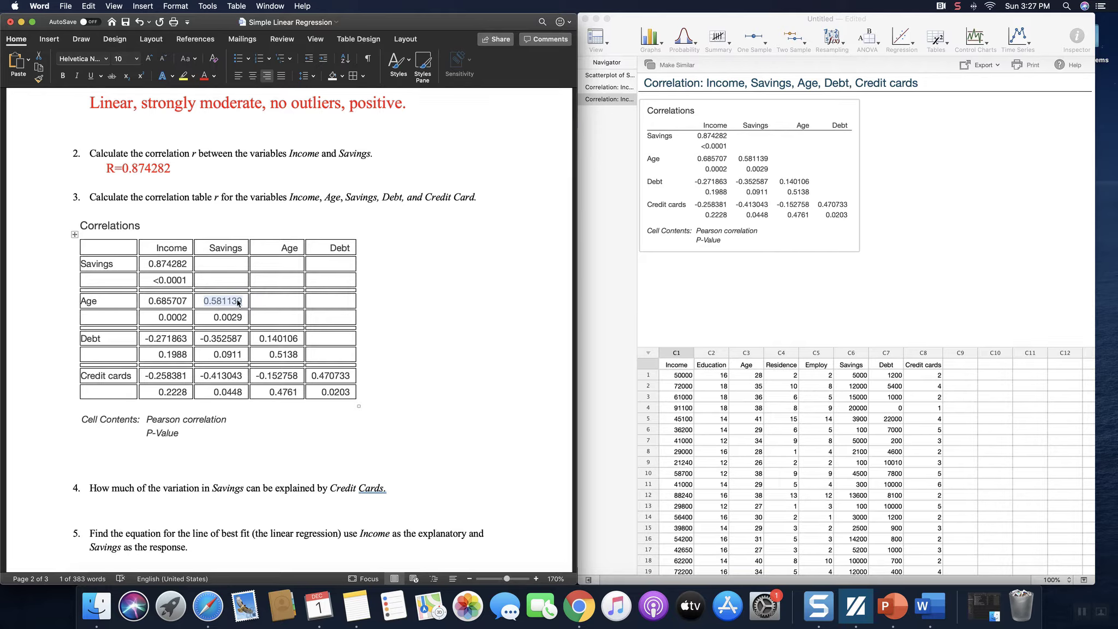
click(222, 266)
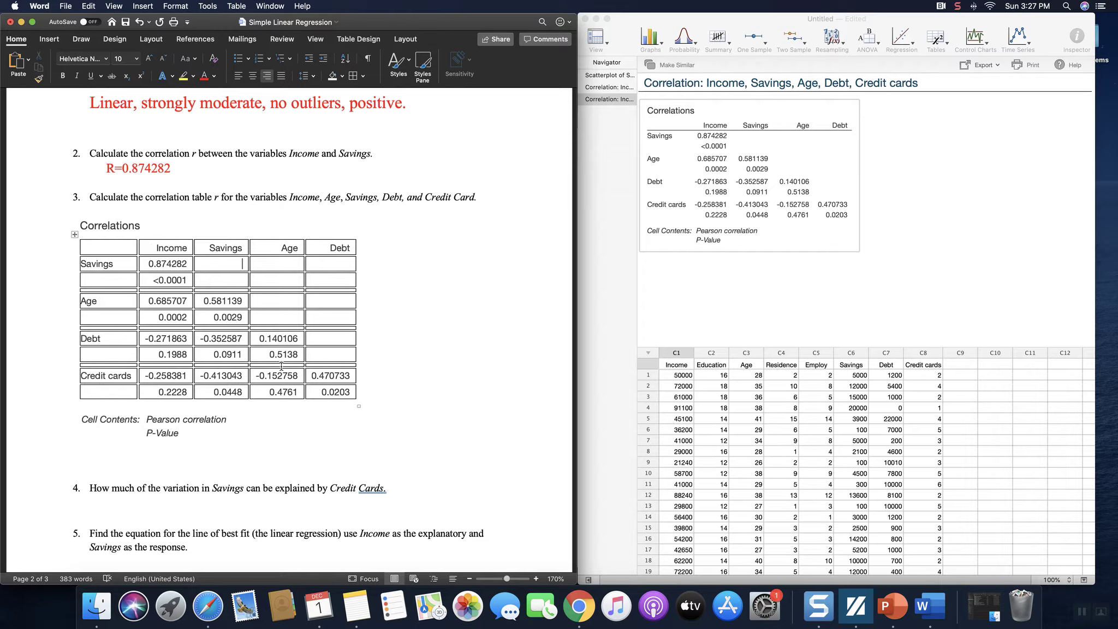
drag(259, 339, 298, 339)
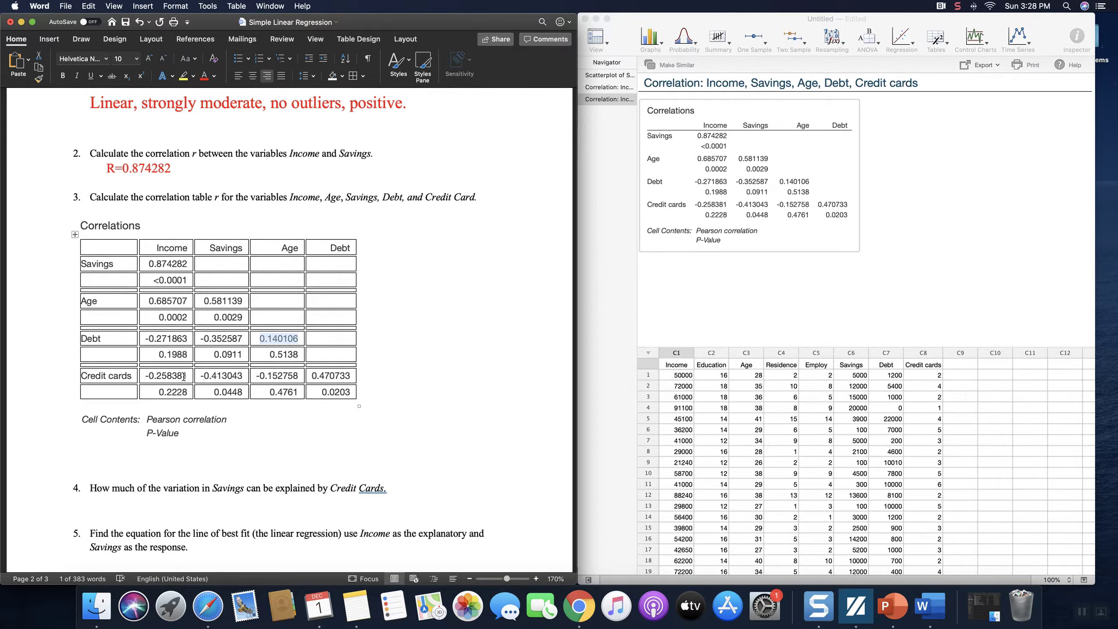
scroll(184, 377, down, 3)
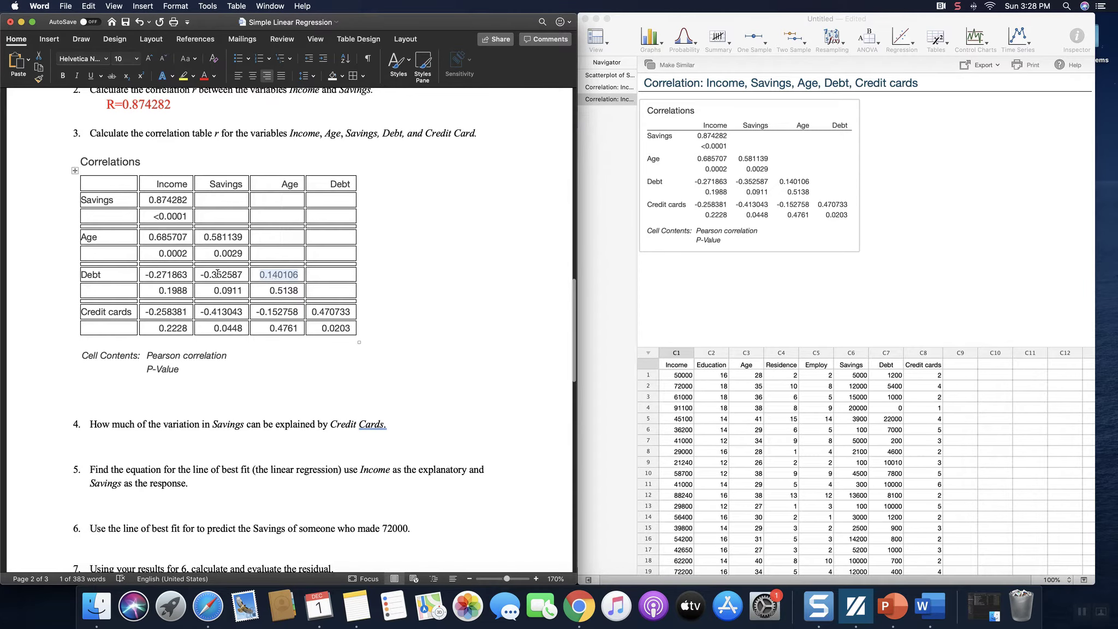
click(280, 273)
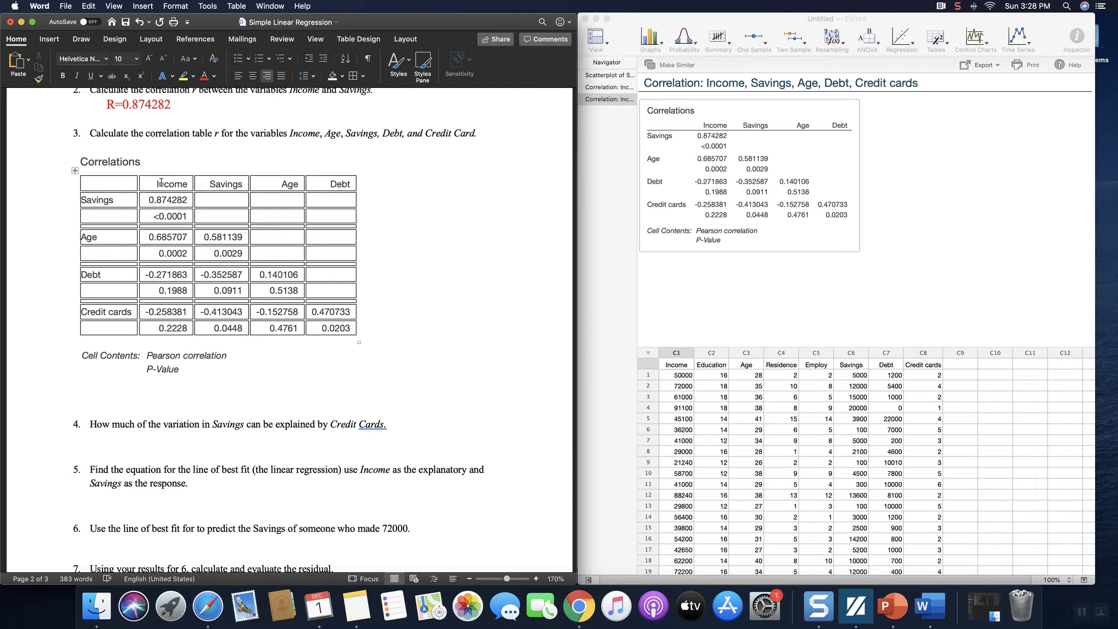
Step: Remove the indent from the empty line below the correlation table
click(119, 404)
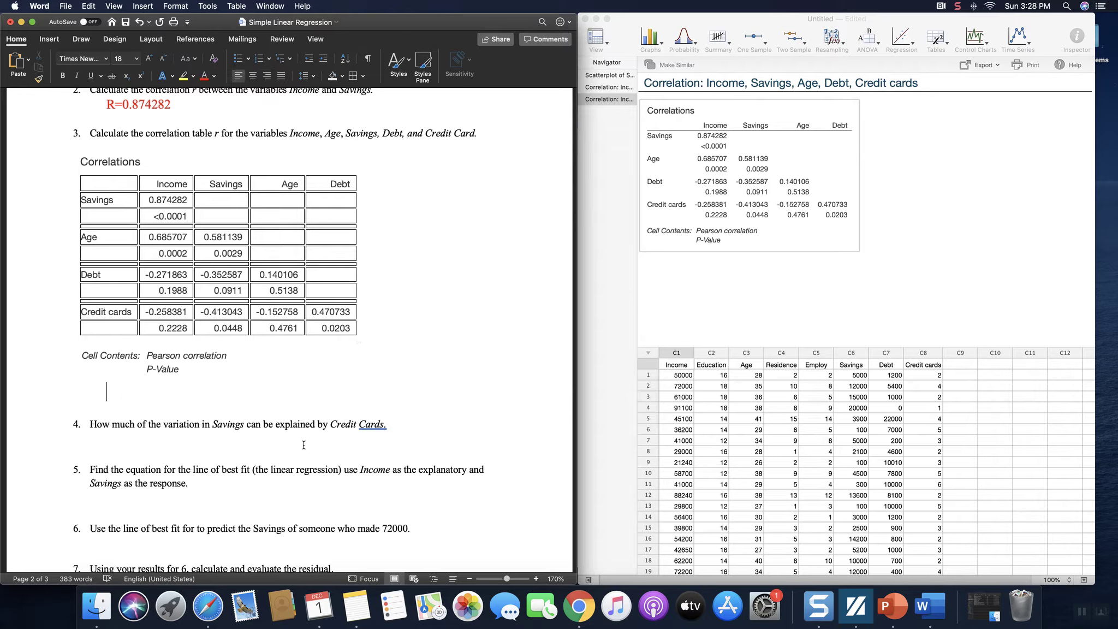
key(BackSpace)
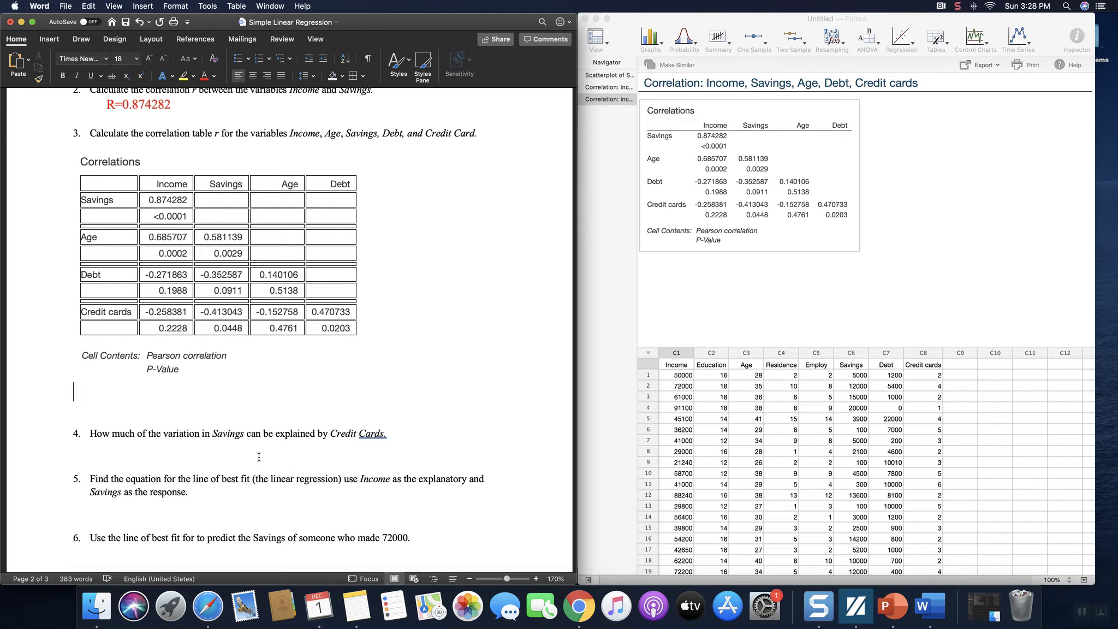
scroll(291, 413, up, 1)
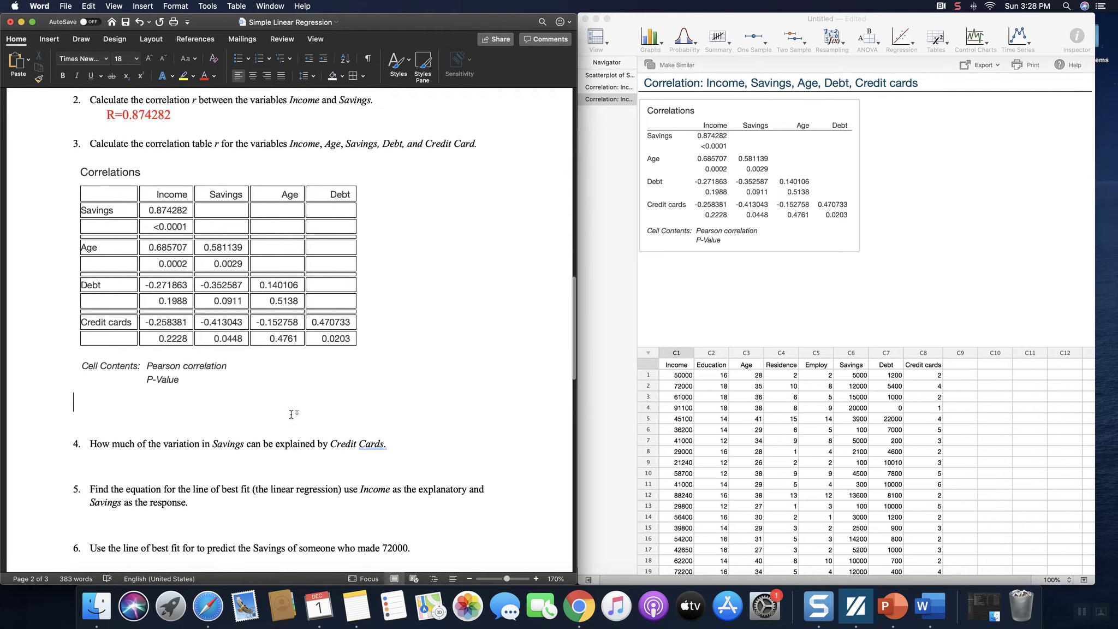
click(306, 369)
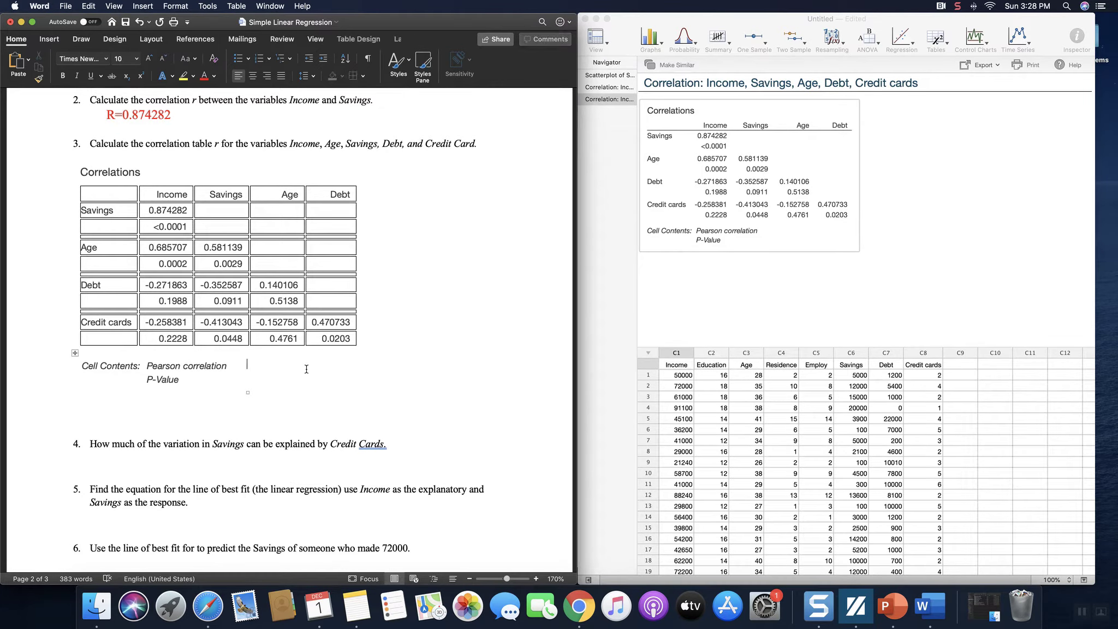
click(450, 341)
Step: Format the empty answer line under question 4 as red text at size 18
click(157, 467)
scroll(356, 462, down, 3)
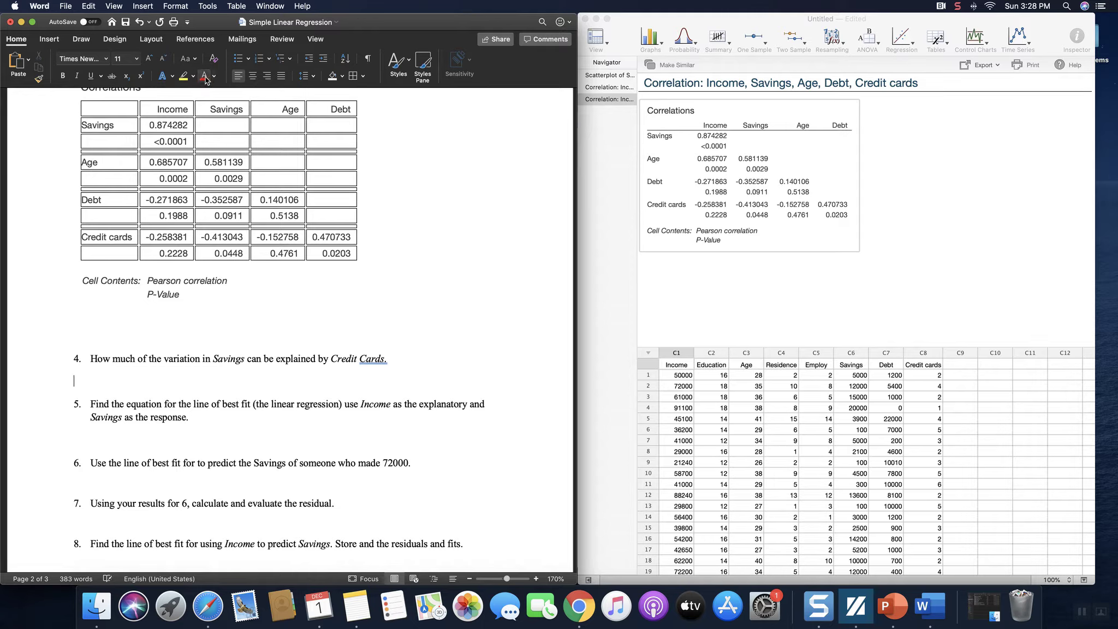
click(151, 60)
click(151, 60)
click(151, 60)
click(151, 60)
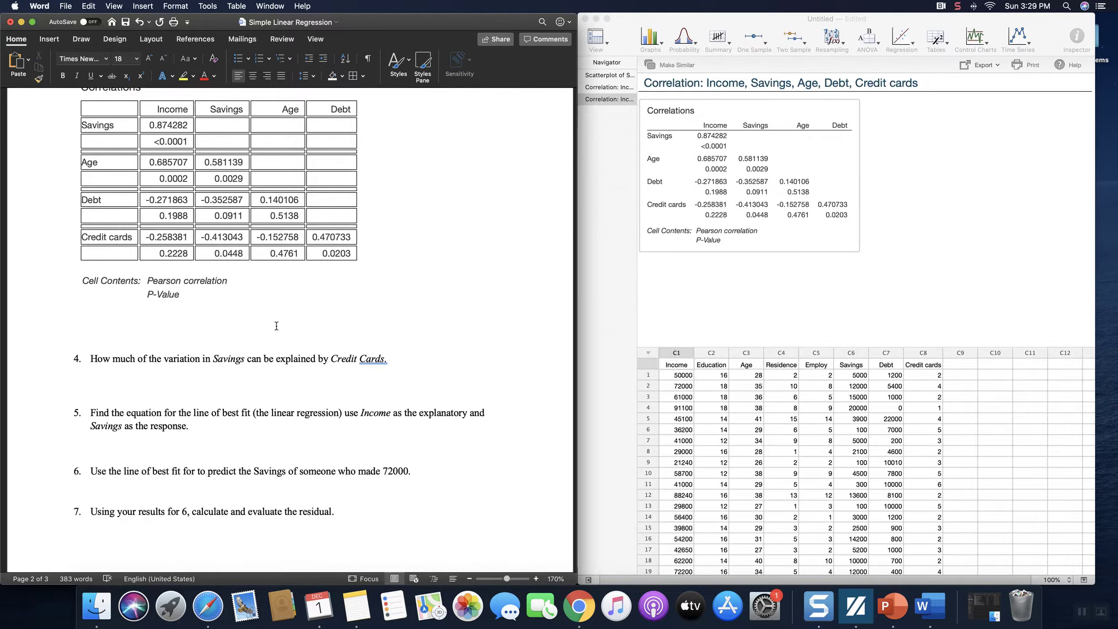
scroll(278, 327, down, 3)
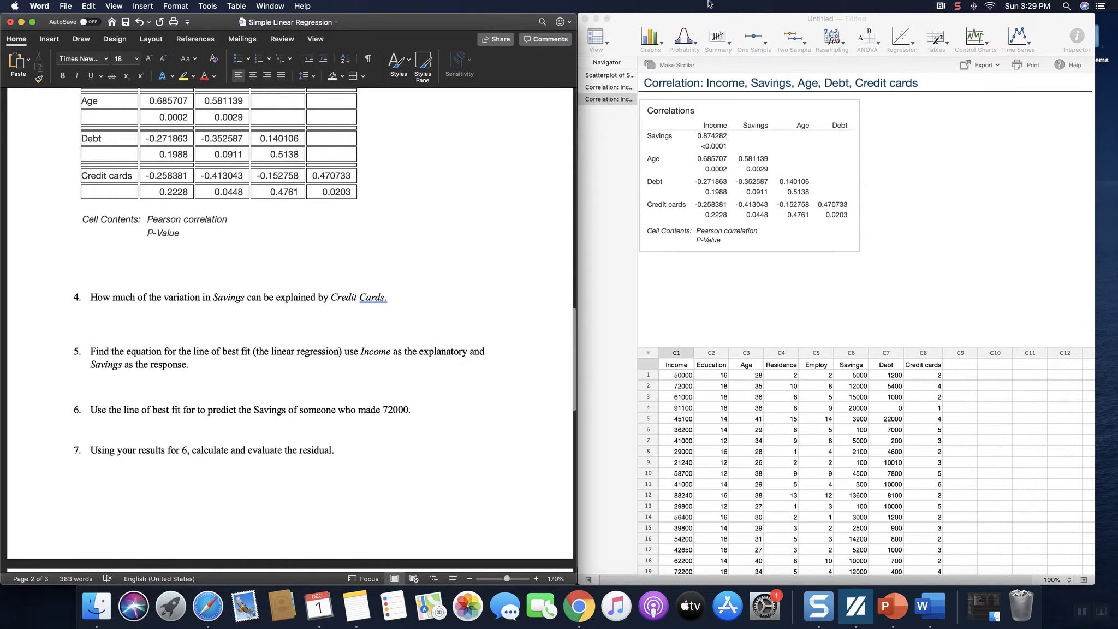
click(959, 6)
click(976, 32)
scroll(480, 384, down, 3)
scroll(481, 384, up, 8)
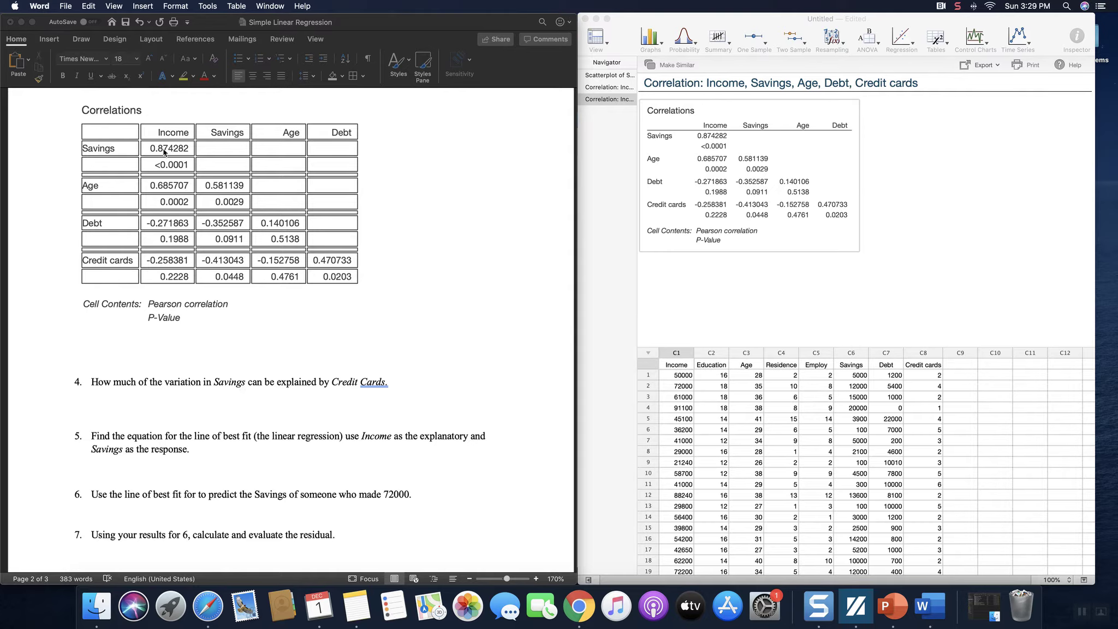
Step: Using the correlation between Savings and Credit cards, begin the answer under question 4 with "R^2=(-.413043)^2="
click(246, 262)
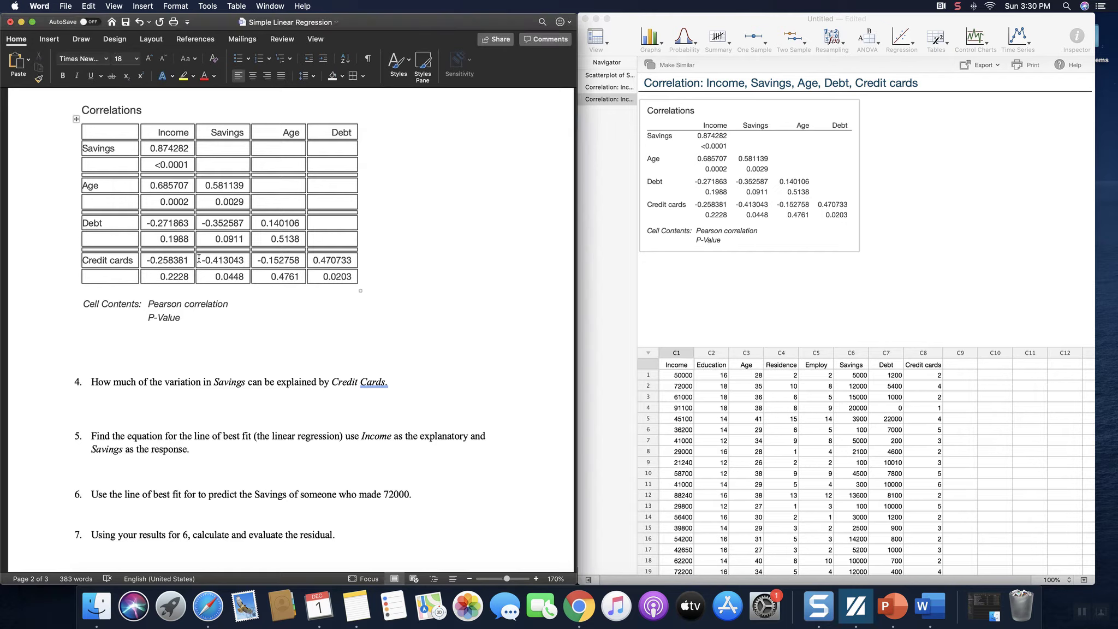
drag(199, 262, 226, 262)
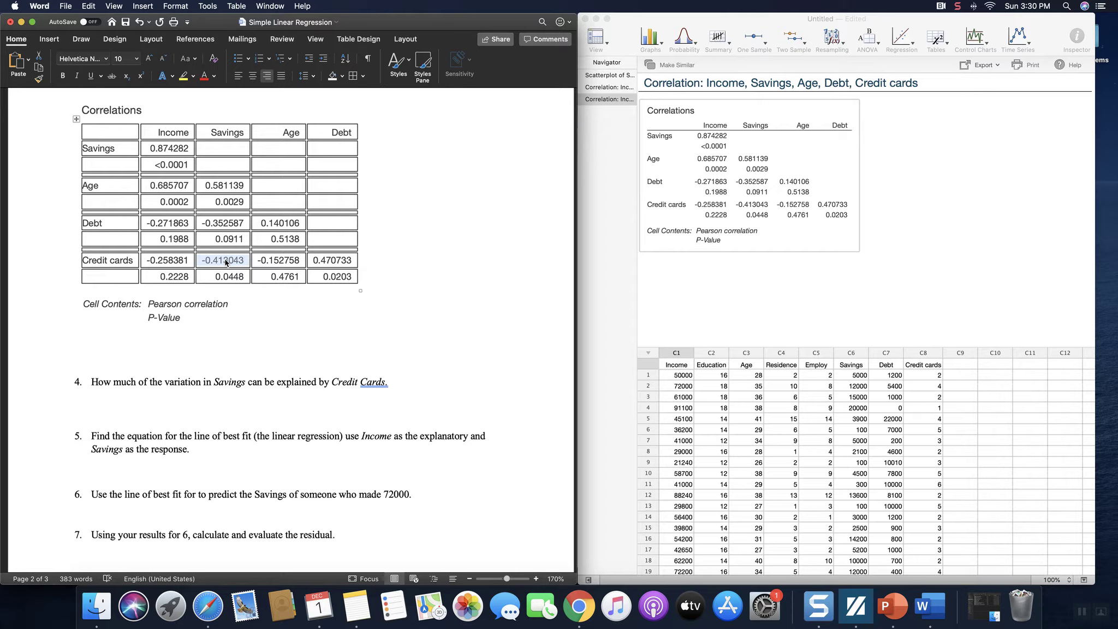
scroll(226, 262, down, 1)
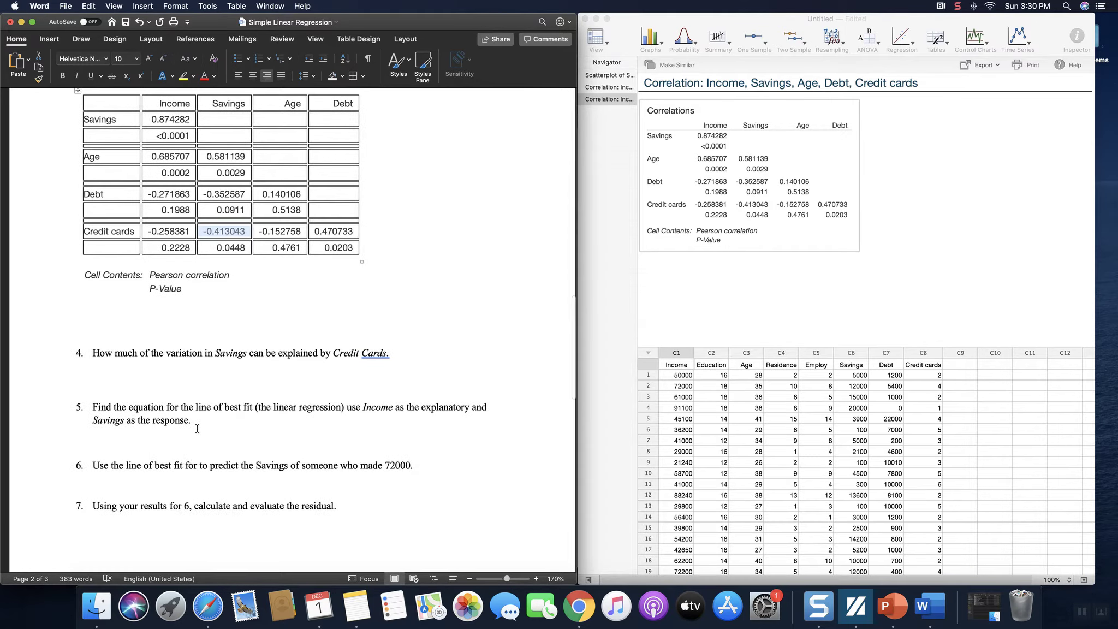
click(169, 353)
click(213, 383)
text(R^2-)
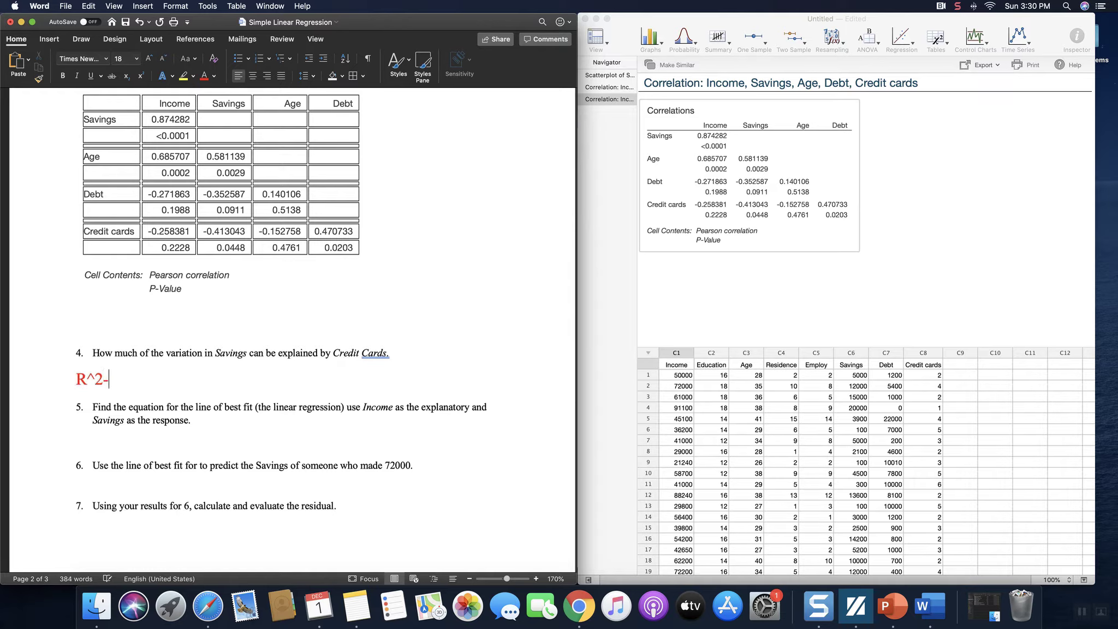
key(BackSpace)
text(=(-.413043)^2=)
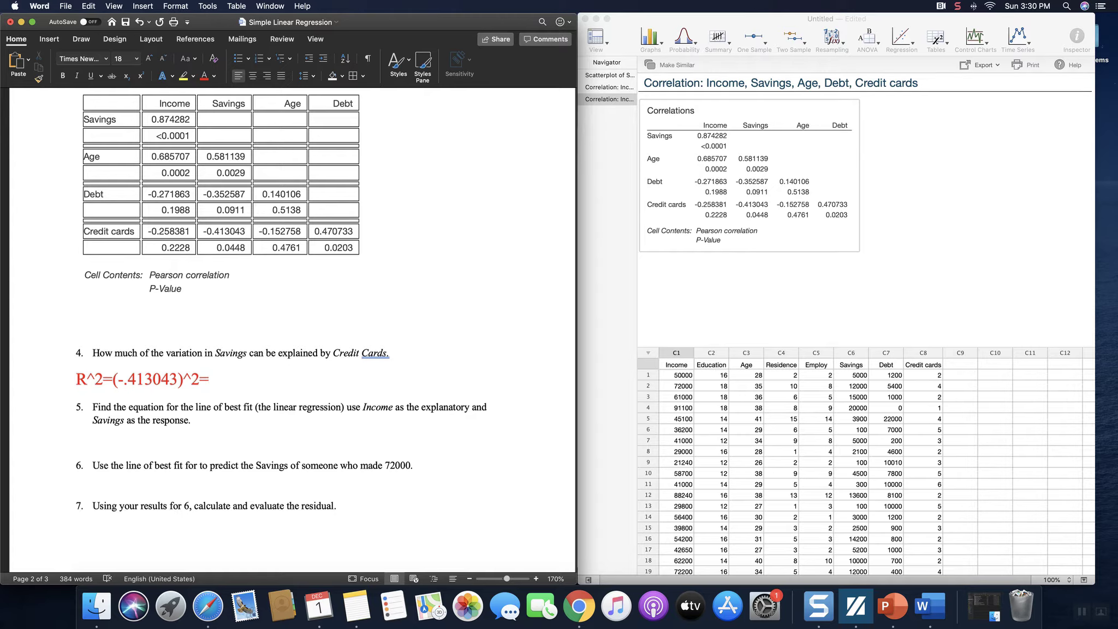
Step: Complete the answer to question 4 with "0.1706, its about 17.06%"
text(0.1706, its abo)
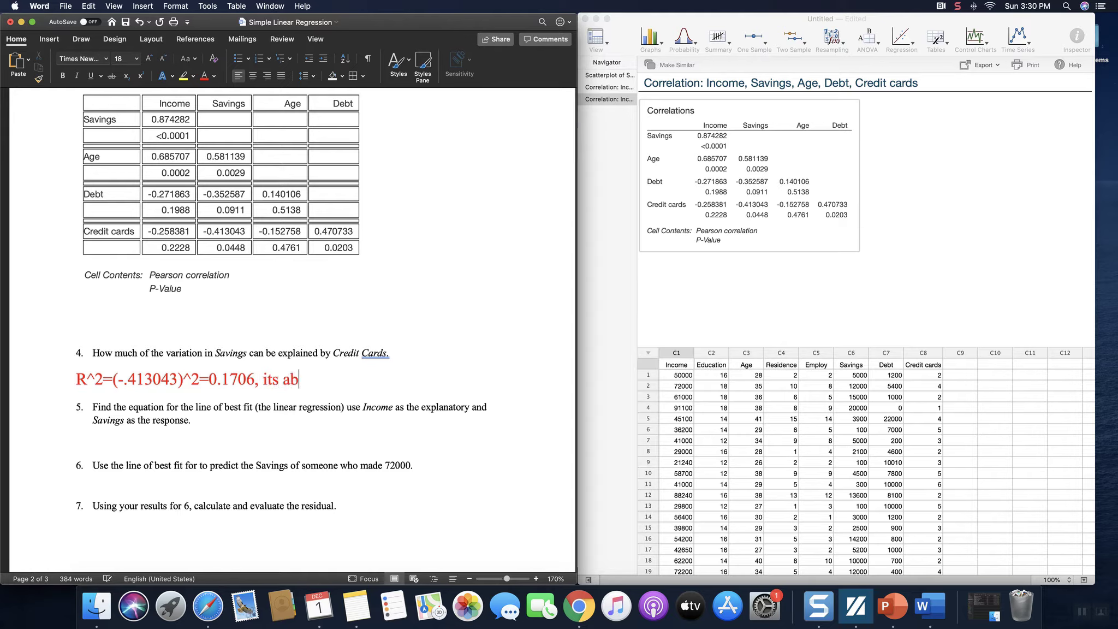
text(ut 17%)
key(Left)
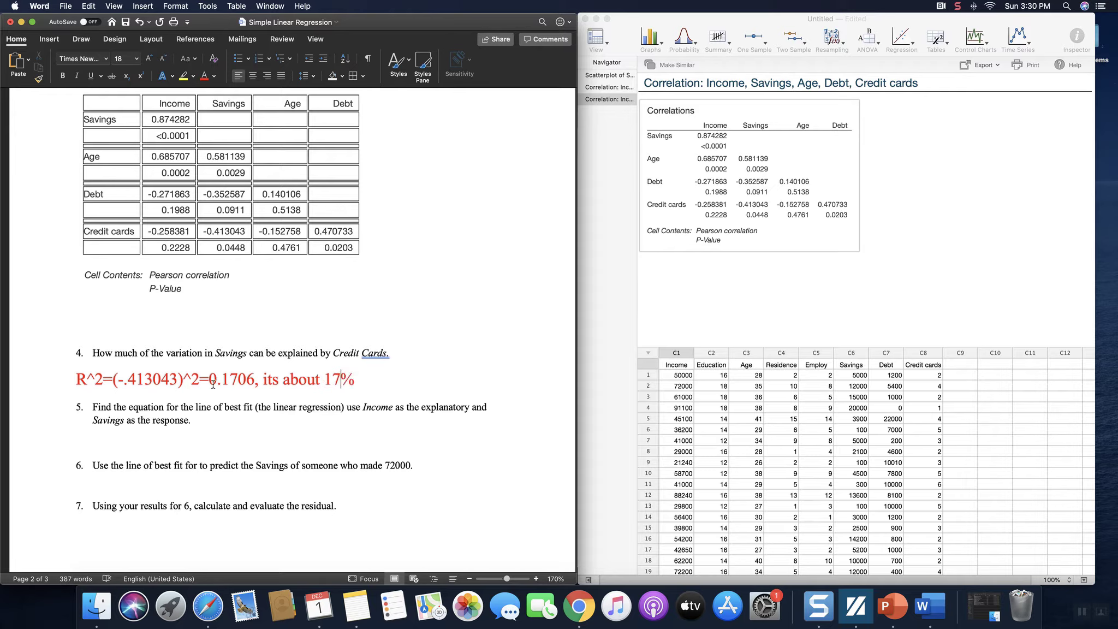
text(.06)
Step: Switch to Minitab Express and run a linear Simple Regression with Savings as the response and Income as the predictor
scroll(143, 413, down, 4)
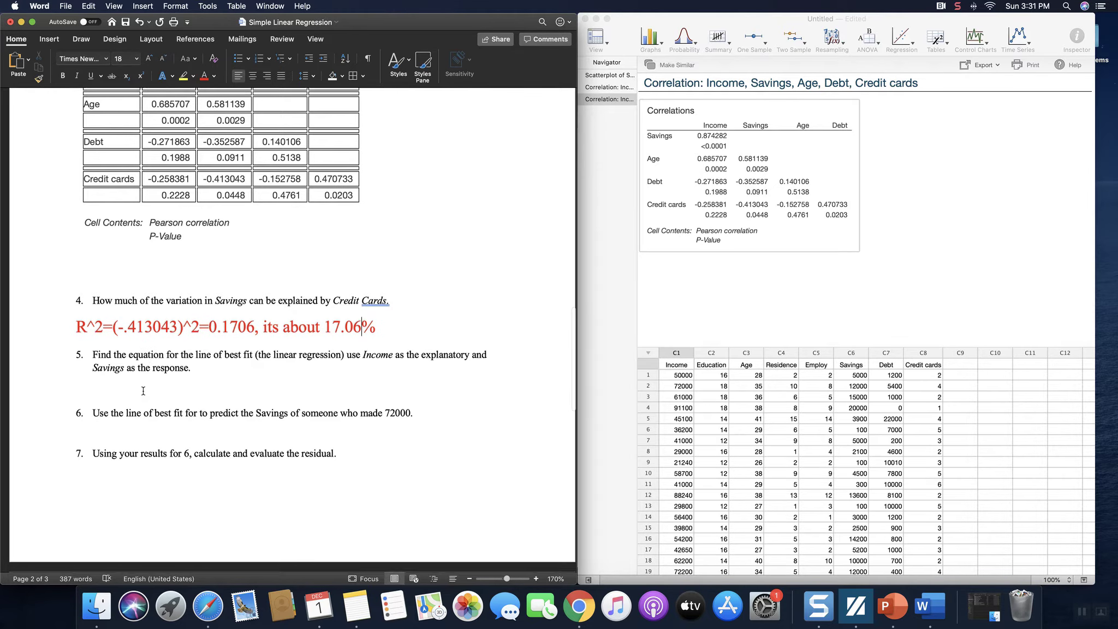
click(108, 382)
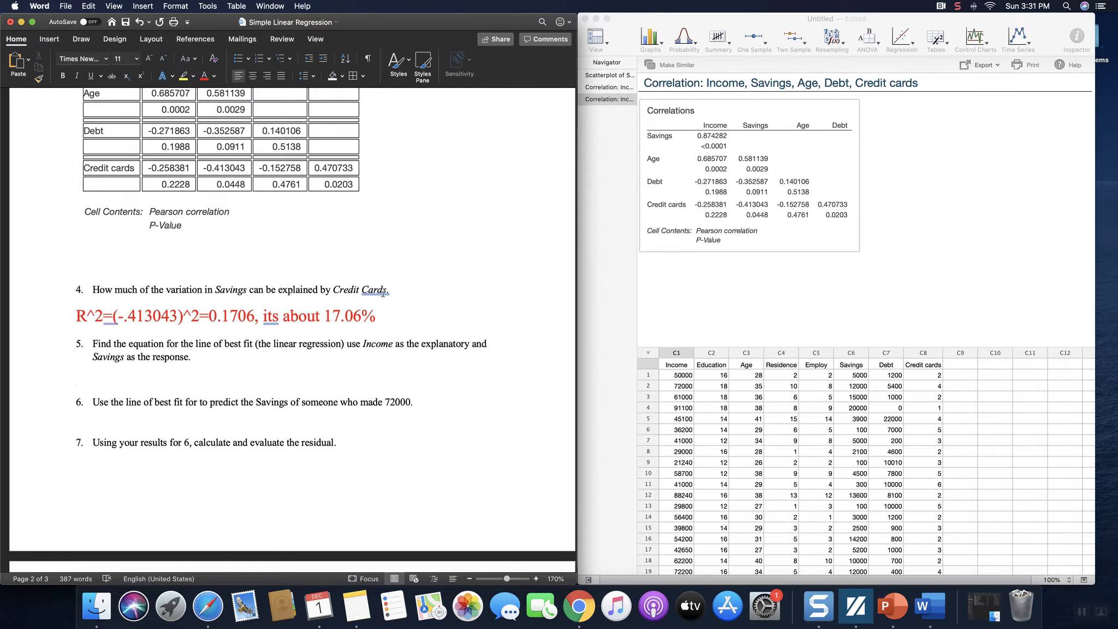
click(740, 22)
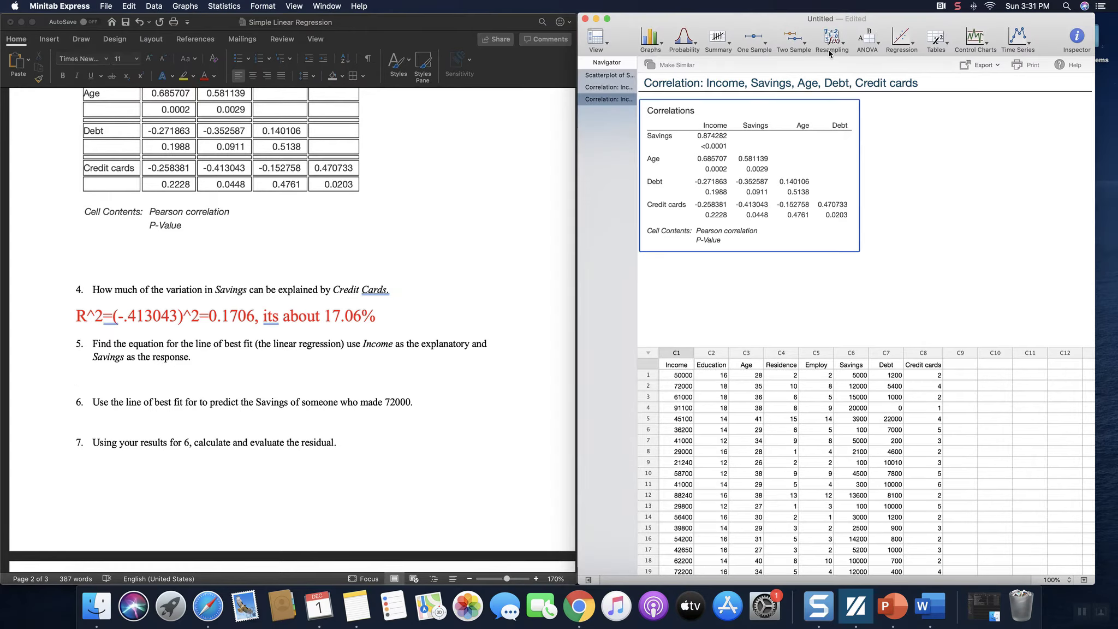
click(911, 47)
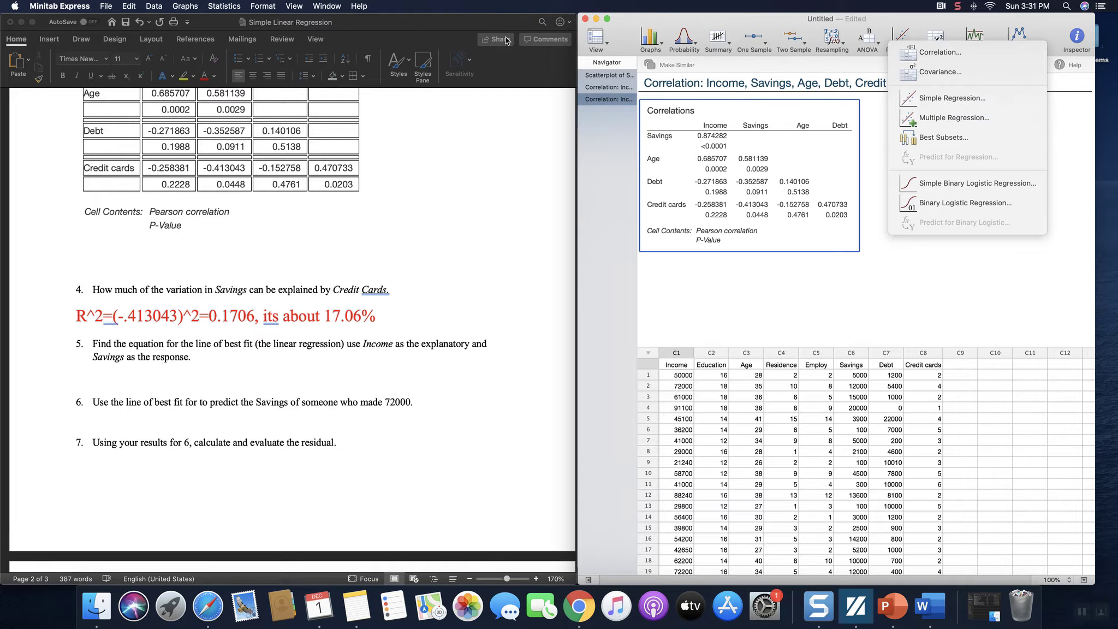
click(220, 10)
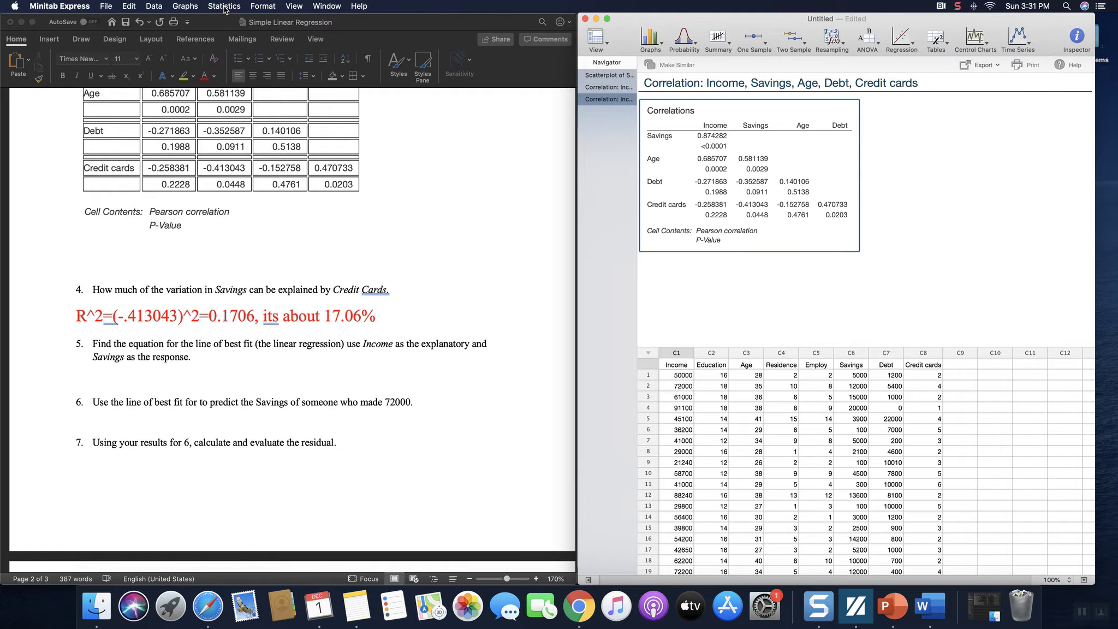
click(223, 6)
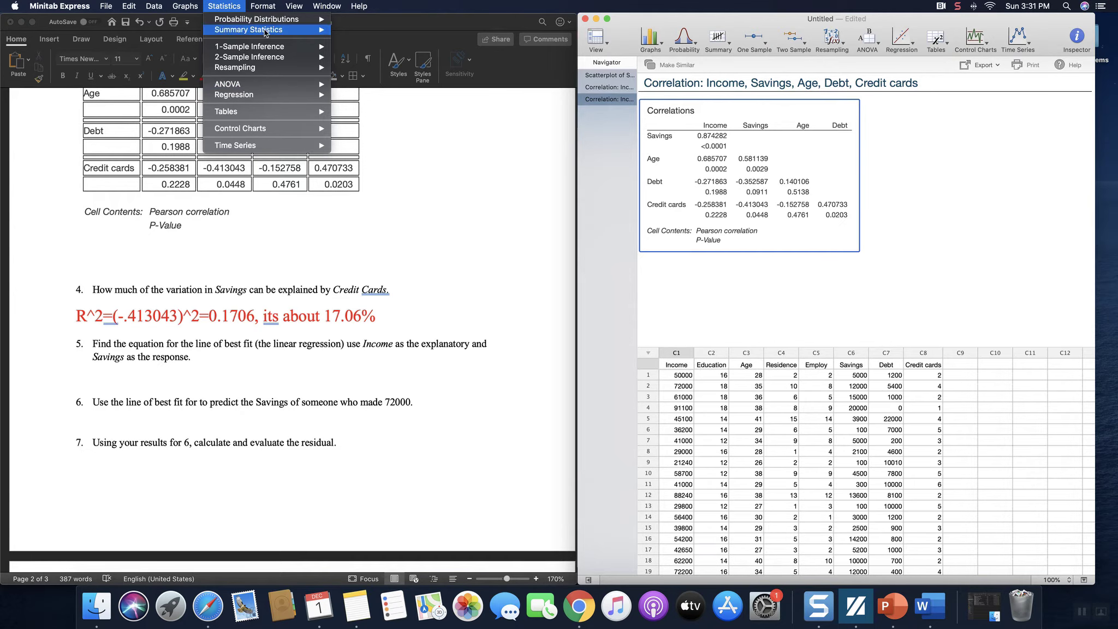
mouse_move(295, 95)
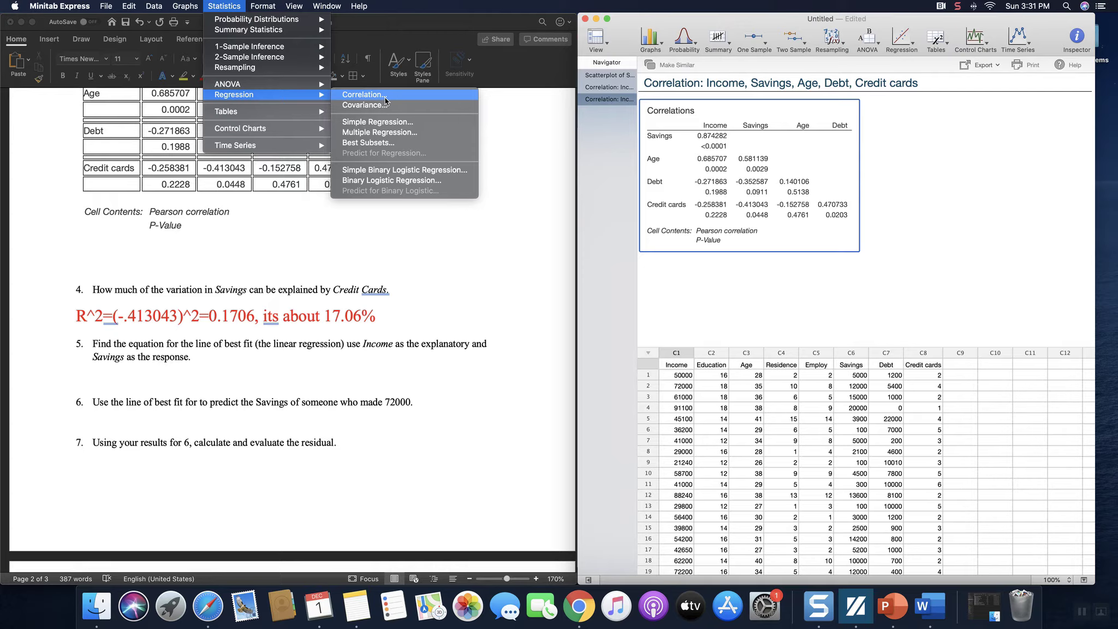
click(422, 121)
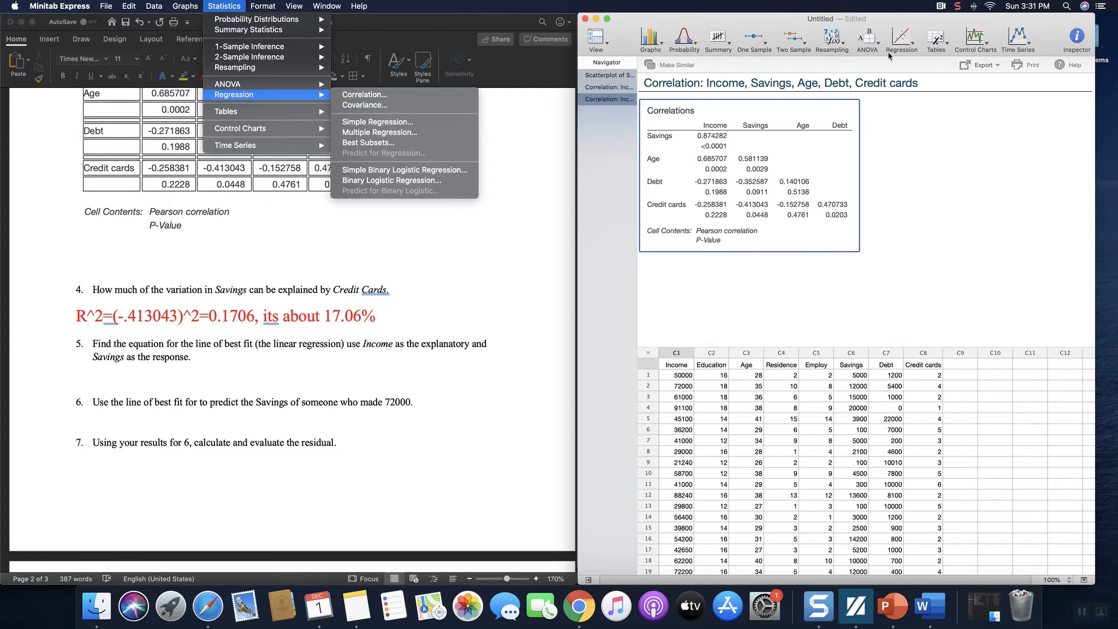
click(911, 48)
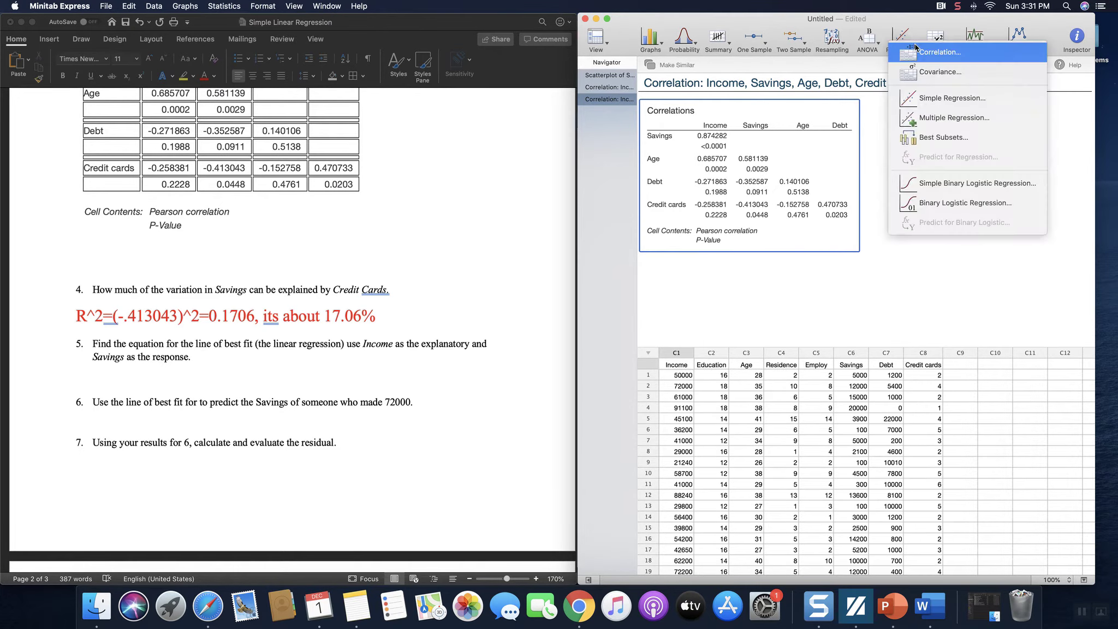
click(978, 108)
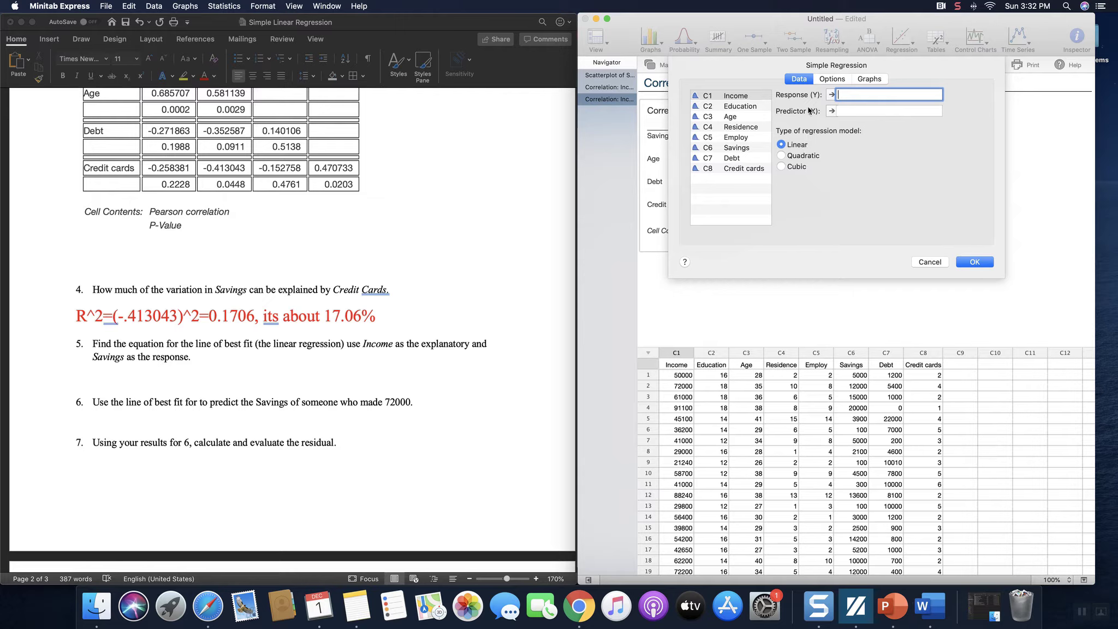
double_click(732, 148)
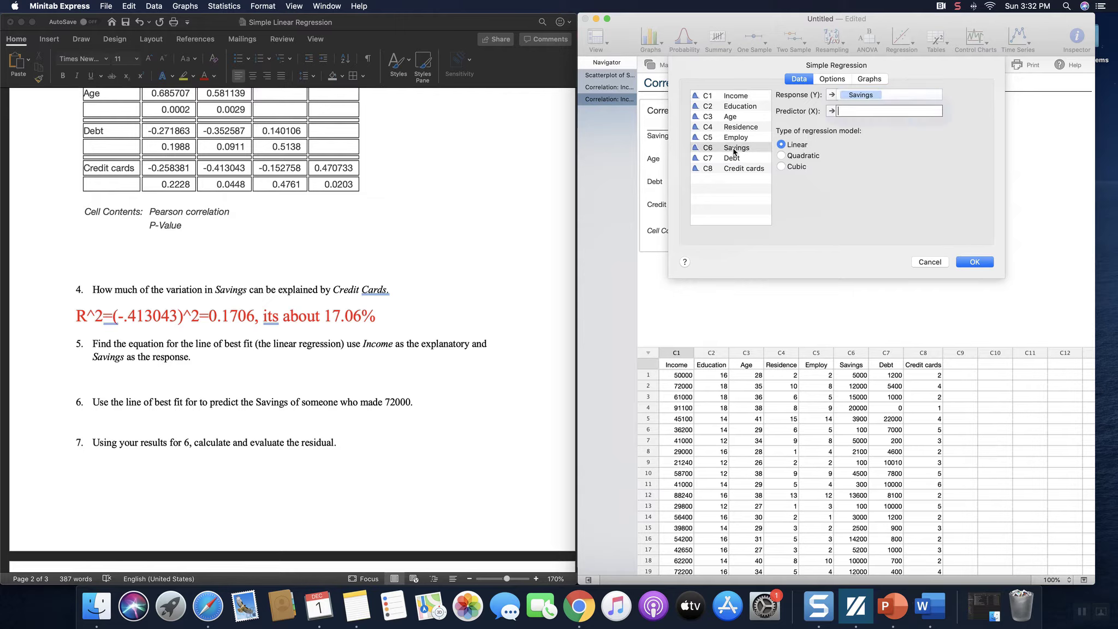
double_click(733, 96)
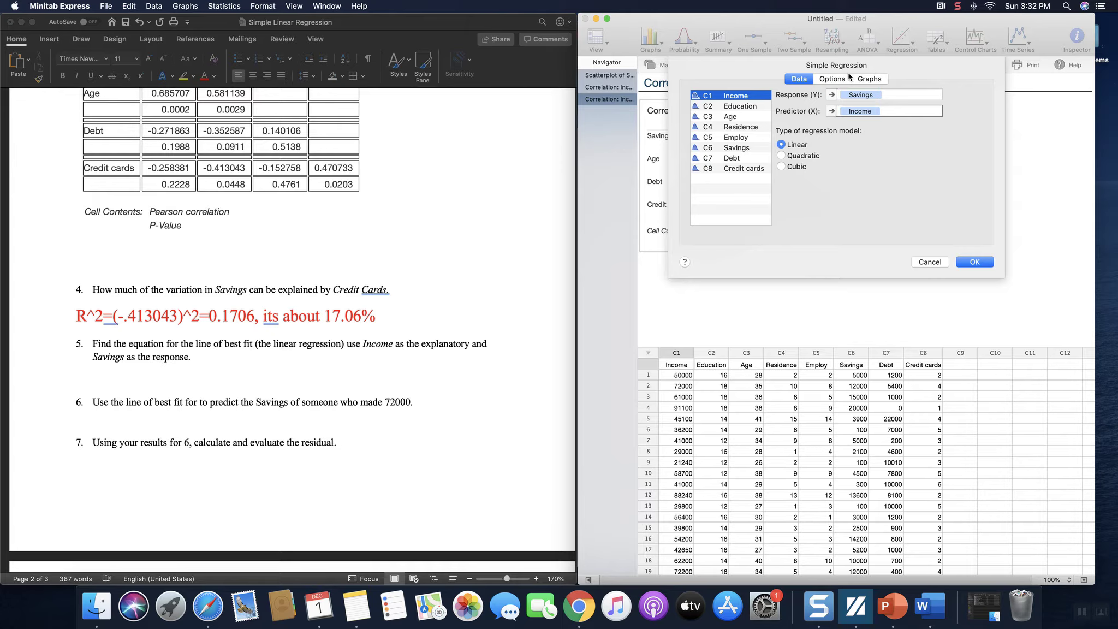
click(964, 263)
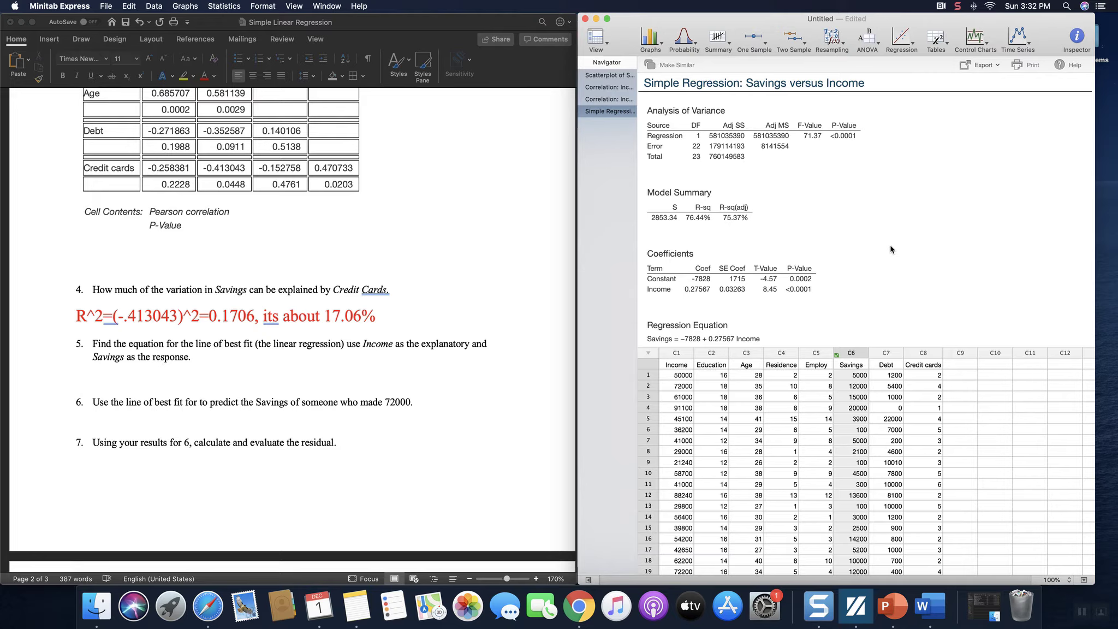
Step: Copy the Regression Equation output and paste it into the answer space under question 5 of the Word worksheet
scroll(881, 248, down, 5)
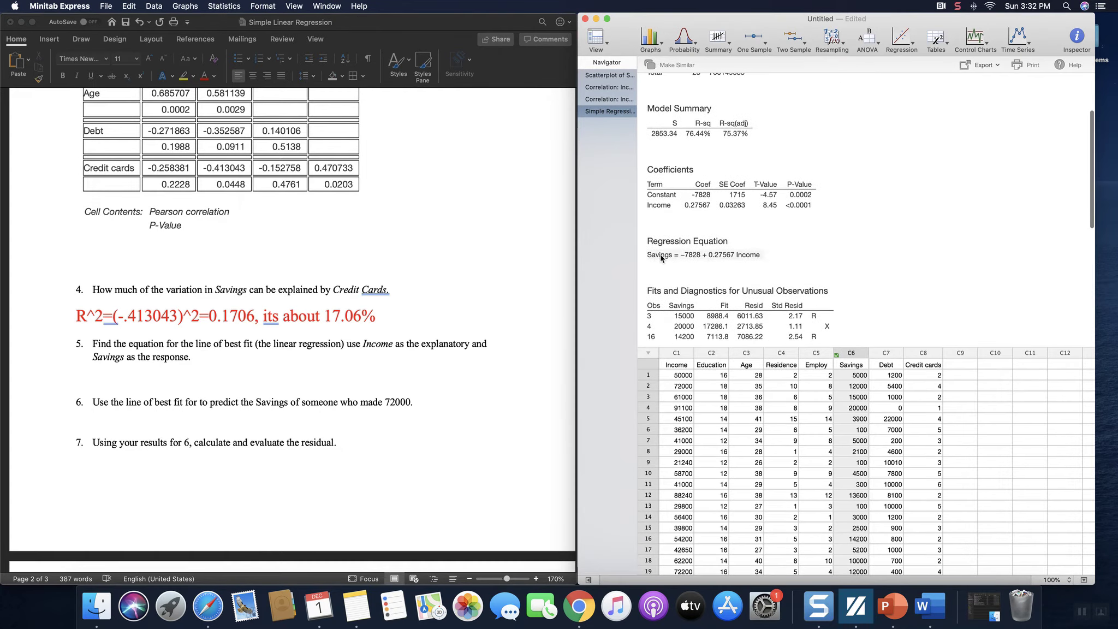
right_click(681, 257)
click(693, 260)
click(161, 371)
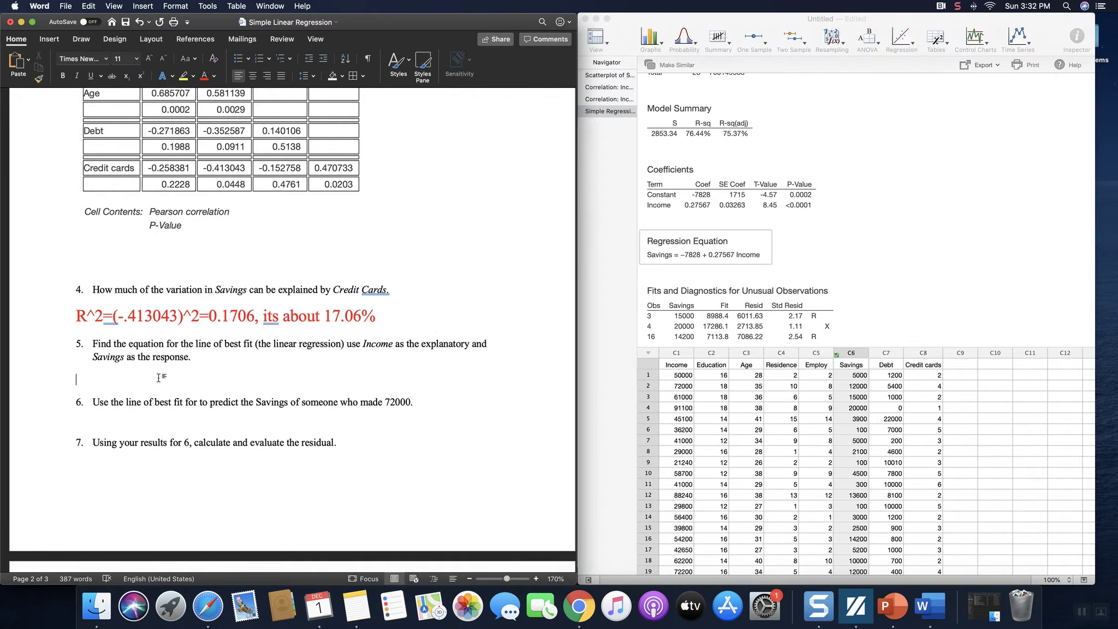
text(b)
key(BackSpace)
key(super+v)
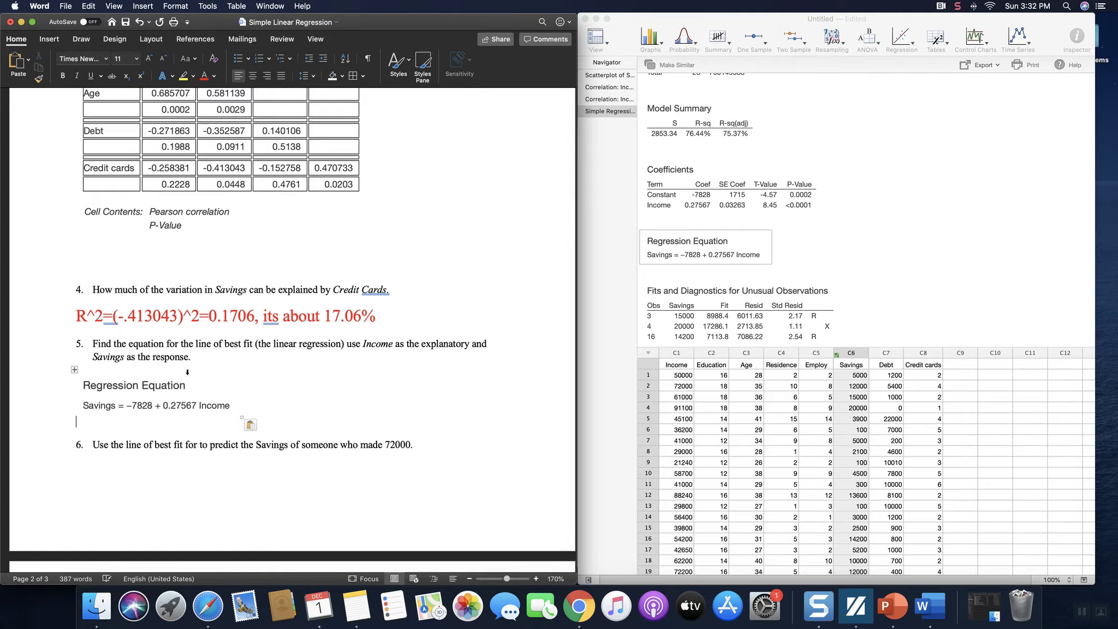
drag(87, 407, 217, 407)
key(super+v)
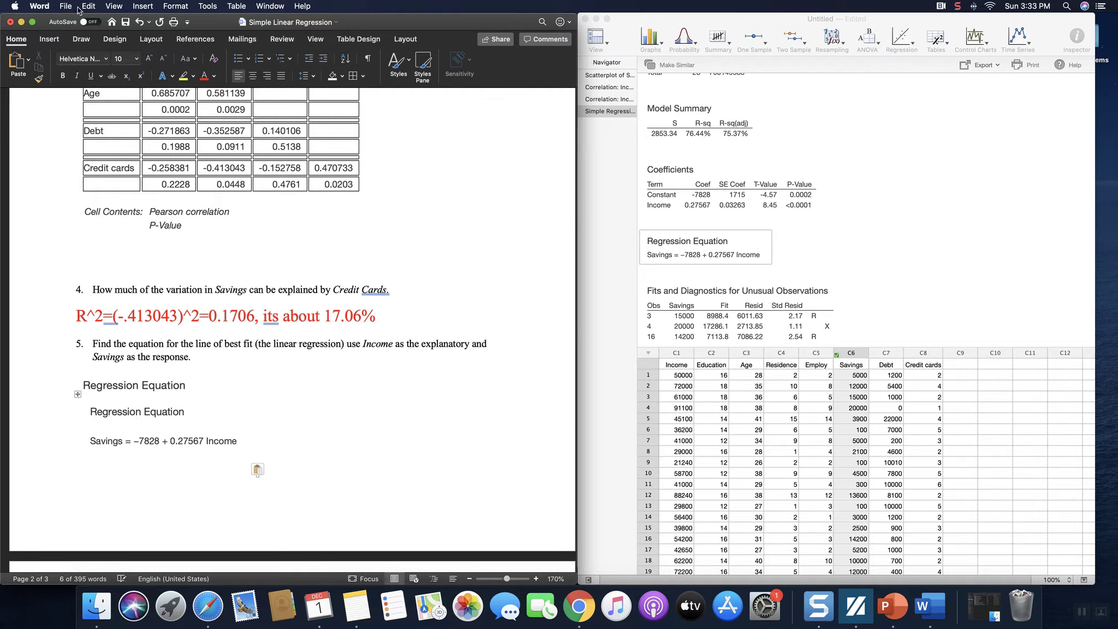
key(super+z)
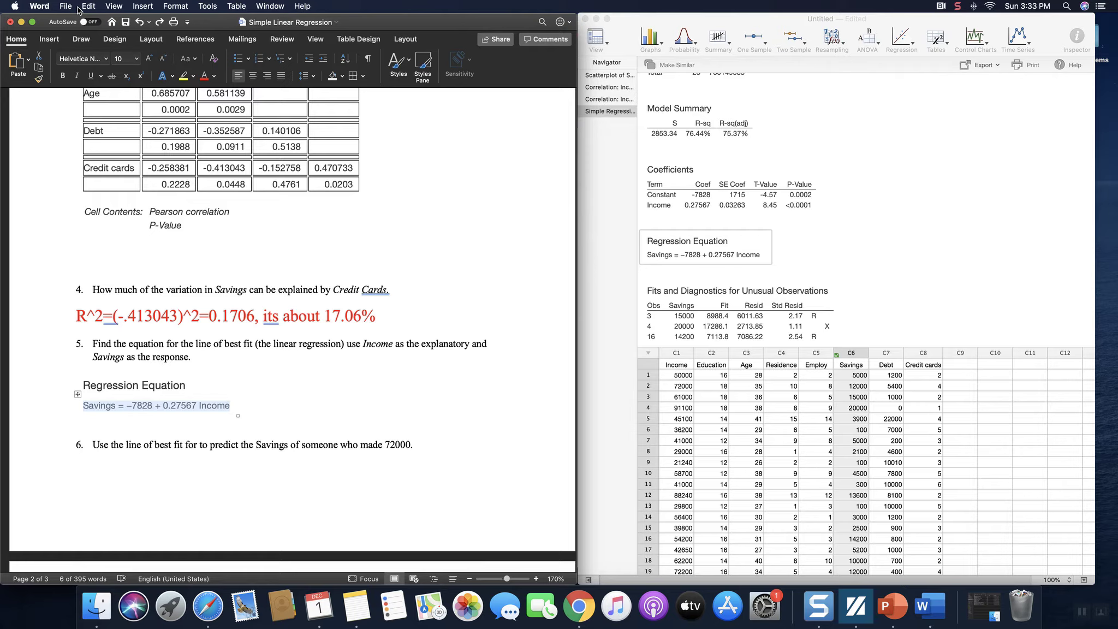
Step: Add two blank lines below the regression equation under question 5 and color the equation block red
click(259, 429)
key(Return)
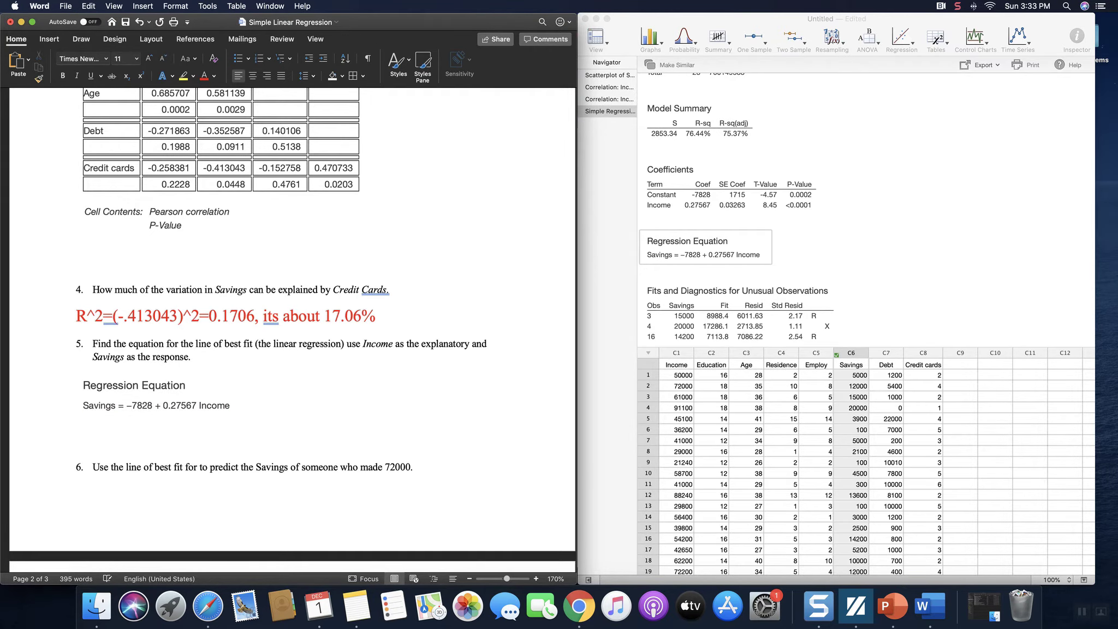
key(Return)
scroll(186, 430, down, 4)
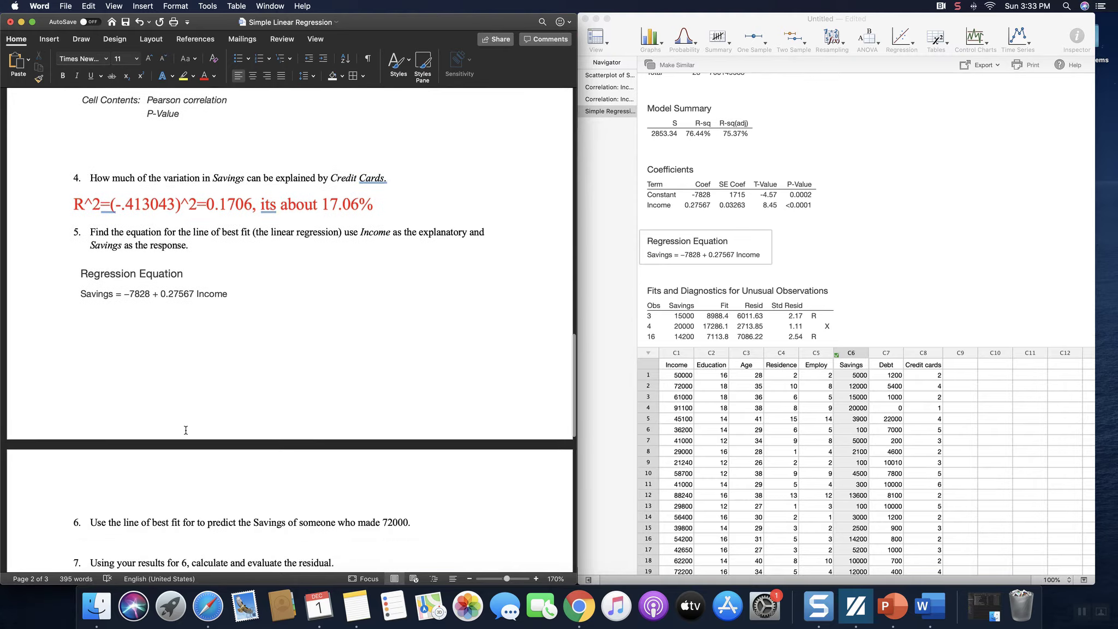
drag(233, 285, 79, 261)
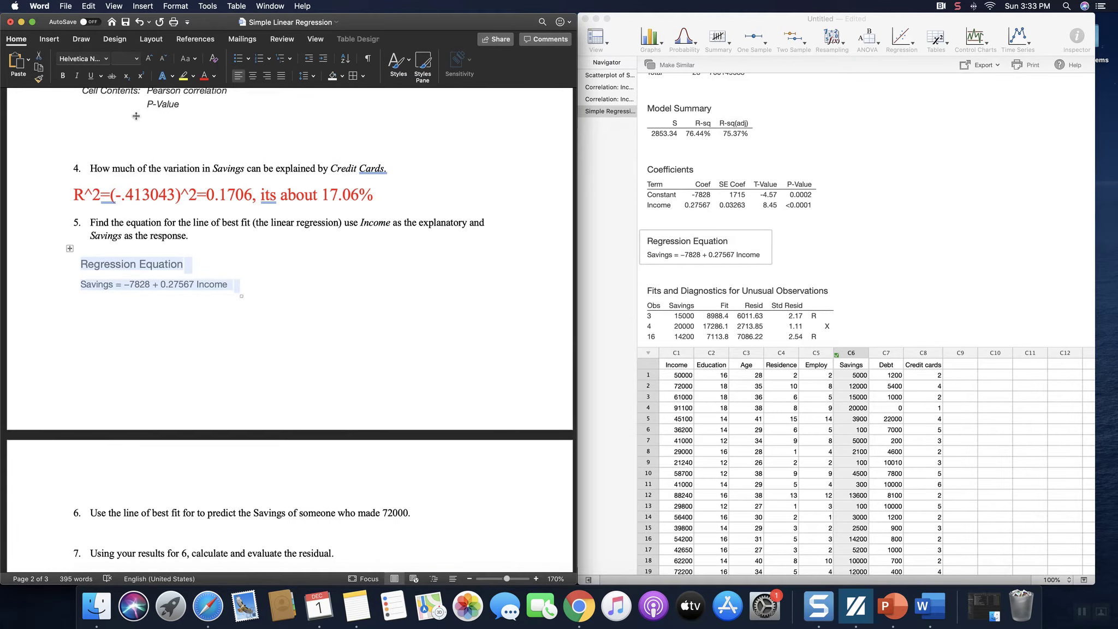
click(204, 75)
Step: Paste the equation "Savings = −7828 + 0.27567 Income" under question 6 and format it as red text at size 14
scroll(404, 454, down, 1)
scroll(404, 454, down, 8)
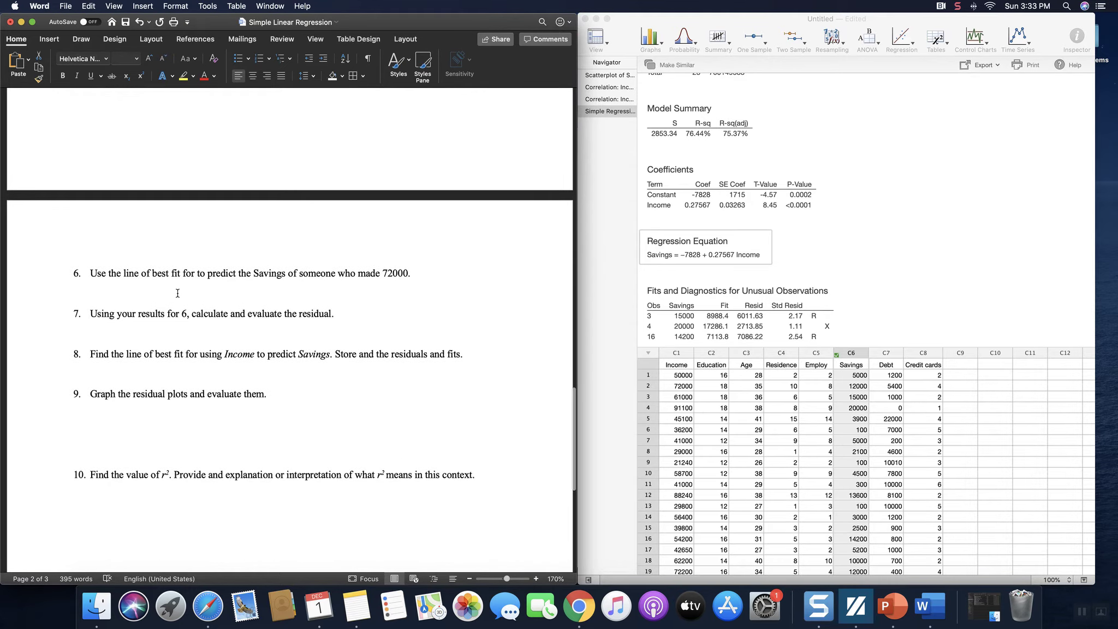
click(178, 292)
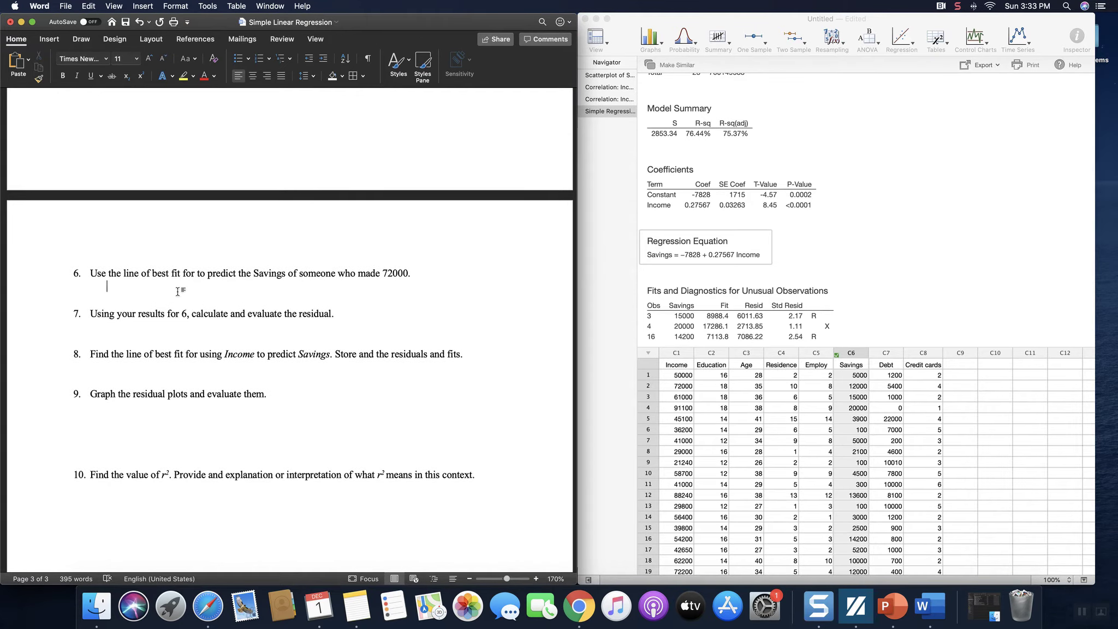
key(super+v)
drag(259, 285, 126, 287)
click(204, 76)
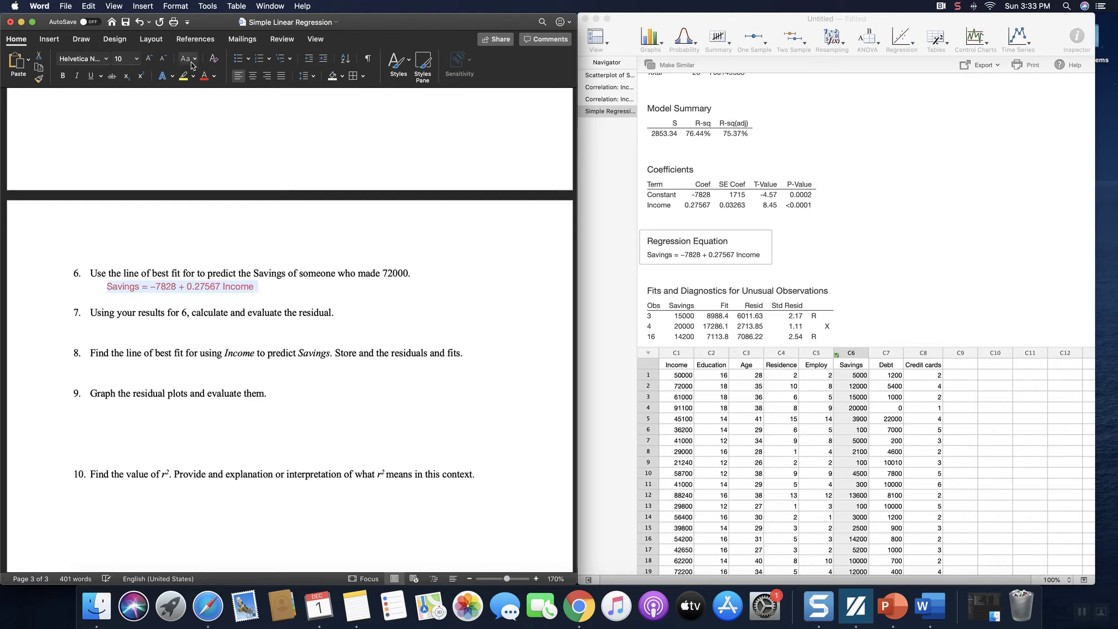
click(148, 58)
click(149, 57)
click(149, 58)
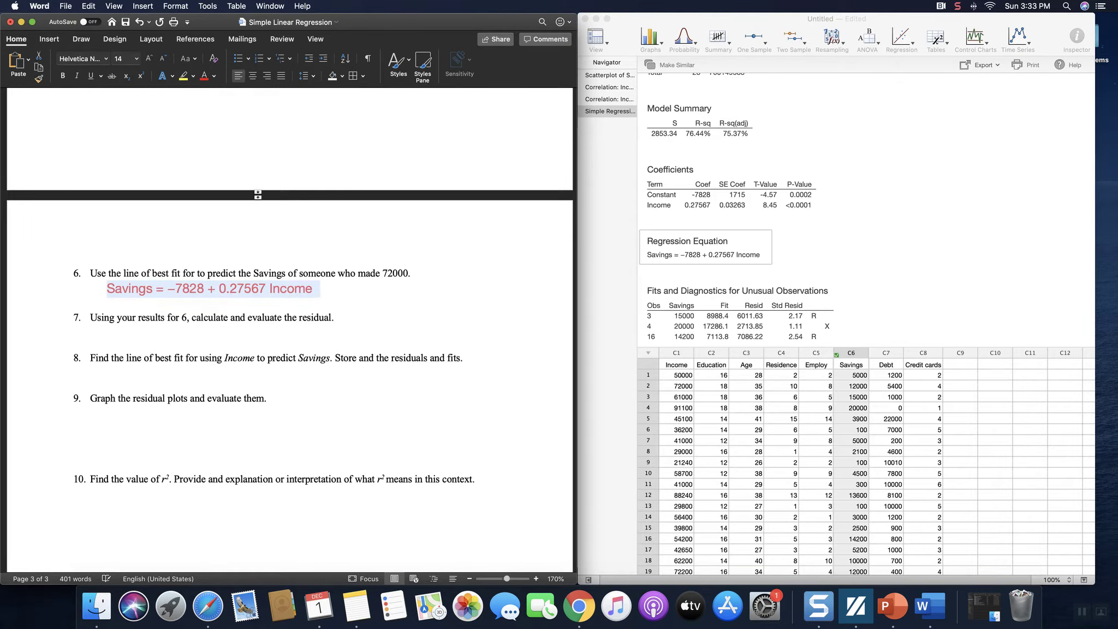
click(280, 292)
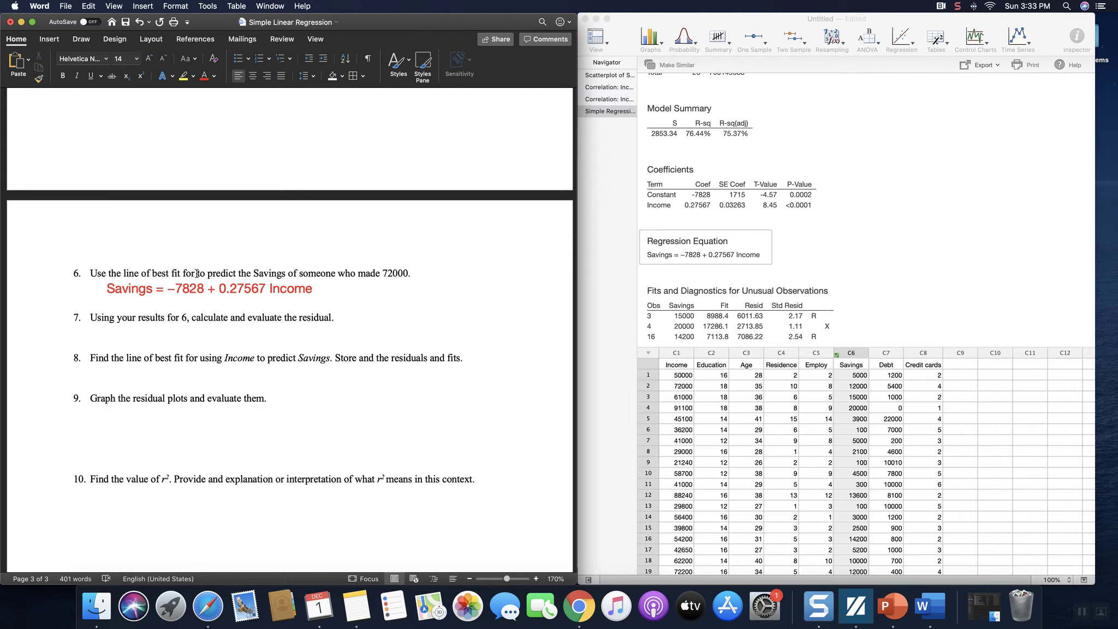
Step: Replace the word Income in the equation under question 6 with "(72000)"
click(275, 289)
drag(231, 289, 295, 291)
click(283, 292)
key(BackSpace)
key(BackSpace)
key(BackSpace)
key(Right)
key(Right)
key(BackSpace)
key(BackSpace)
key(BackSpace)
key(BackSpace)
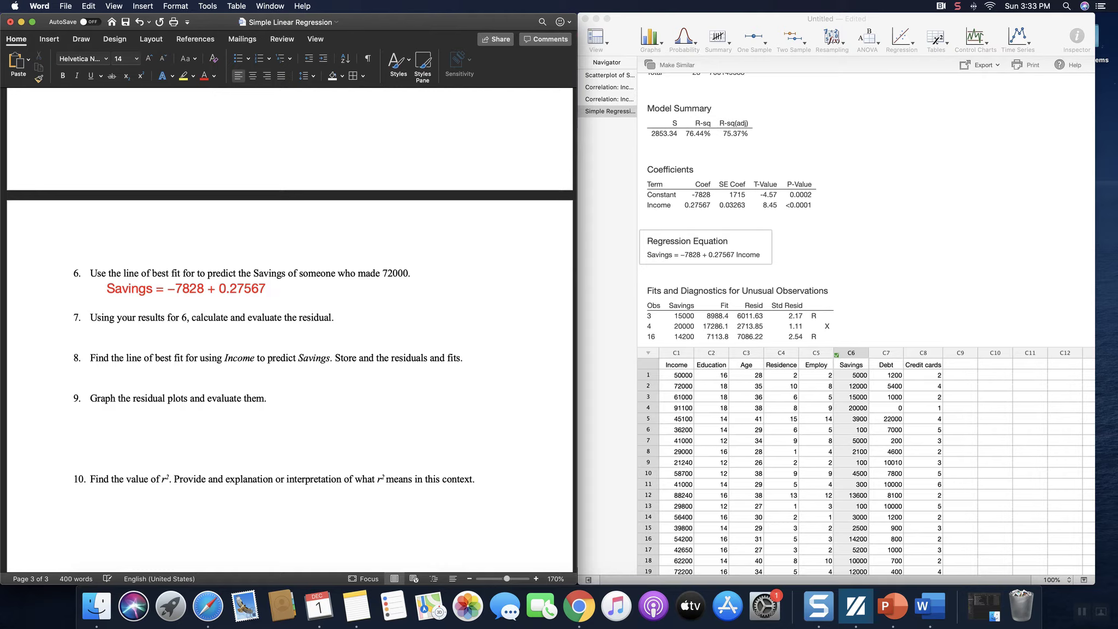
text(())
key(Left)
text(72000)
key(Right)
Step: Complete the prediction under question 6 with "=$12020.24"
text(=)
text(12020)
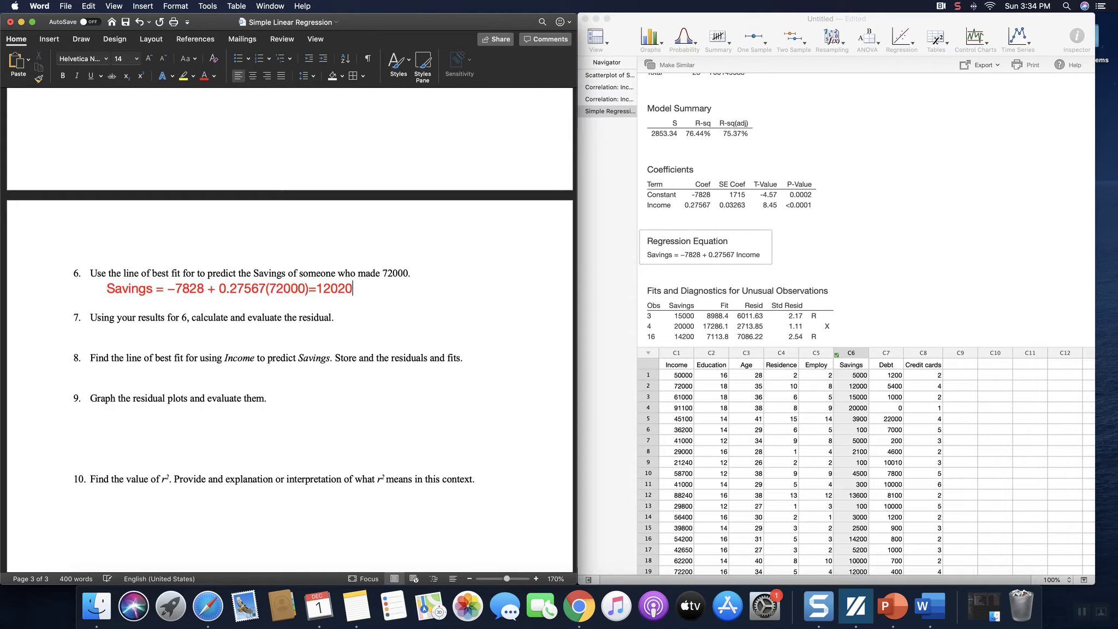
text(.24)
key(Left)
key(Left)
key(Left)
key(Left)
key(Left)
key(Left)
key(Left)
key(Left)
text($)
Step: Format the empty answer line under question 7 as red text at size 18
click(153, 334)
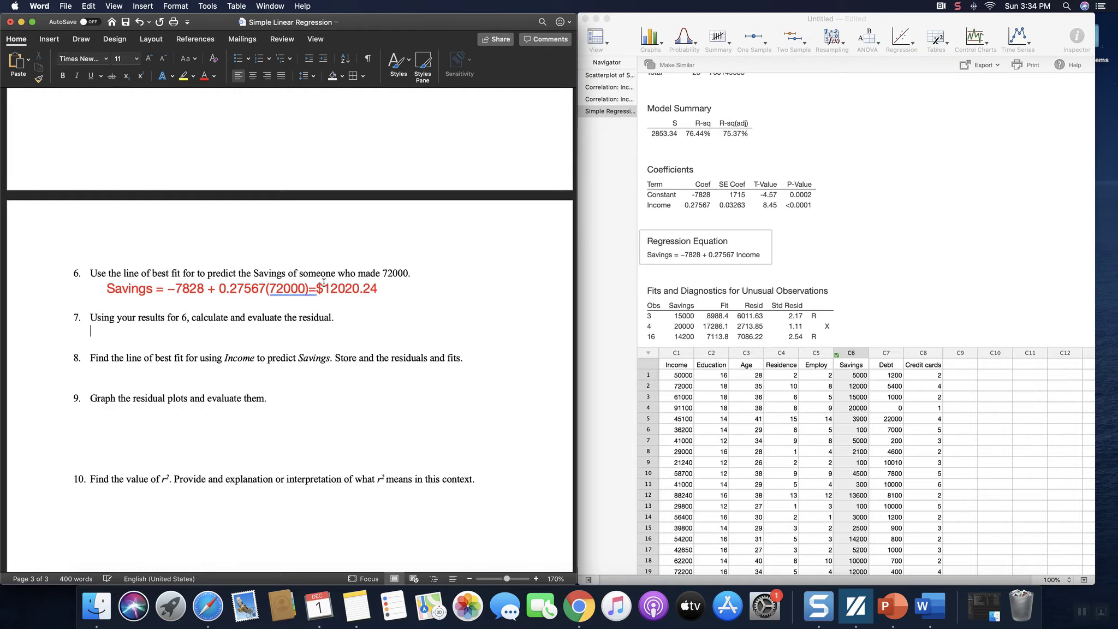
click(148, 59)
click(148, 58)
click(148, 59)
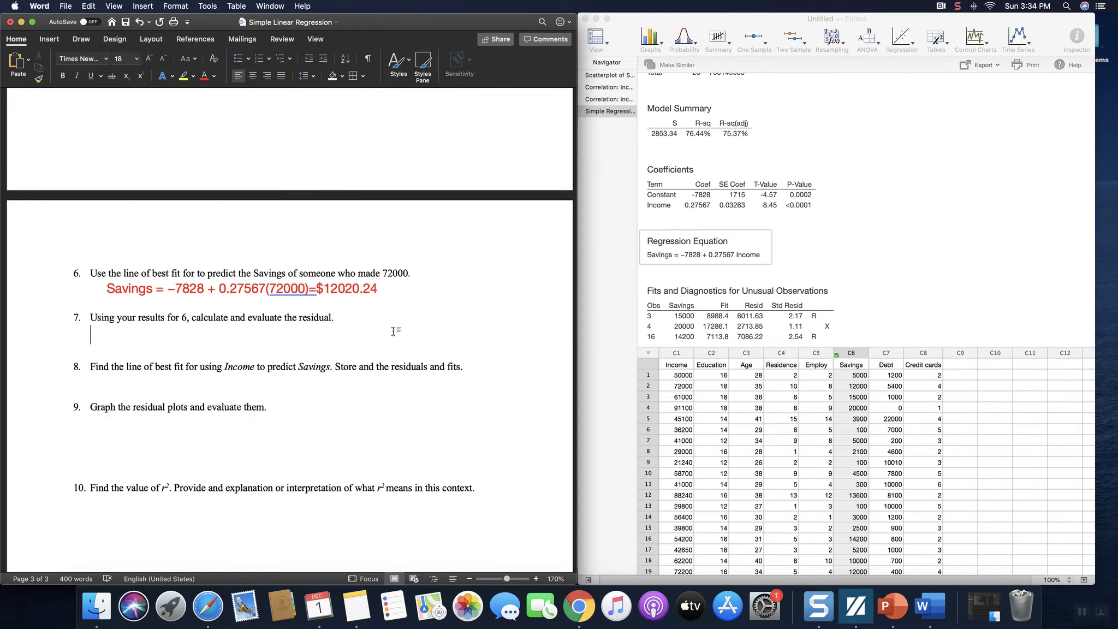
Step: Write "Residual=actual - predict=. -12020.24" as the start of the answer under question 7
text(residu)
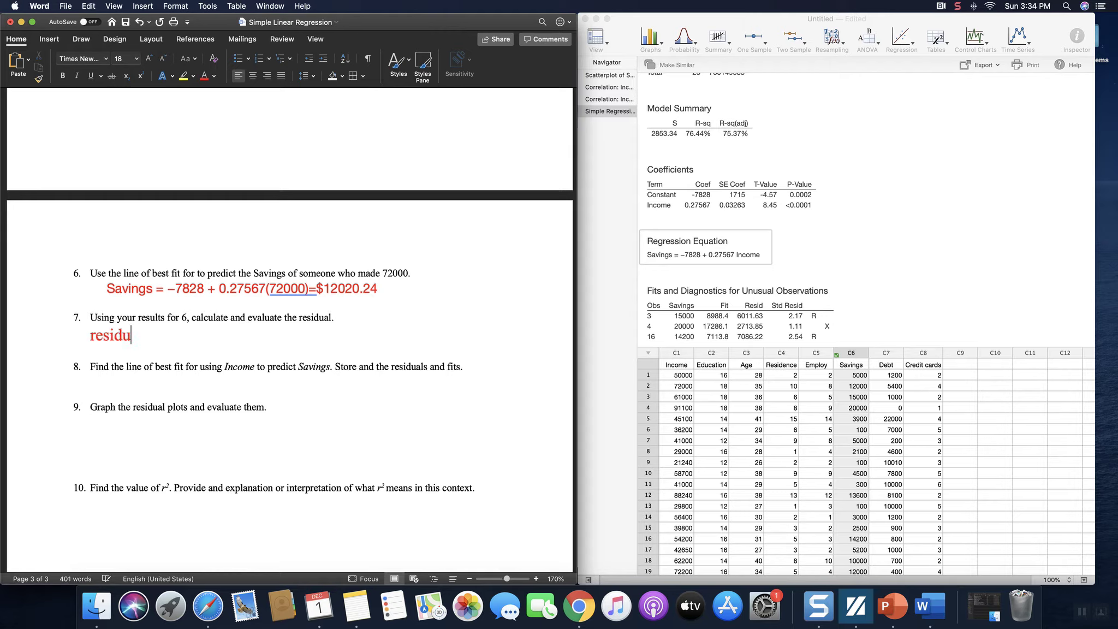
text(al=acutal)
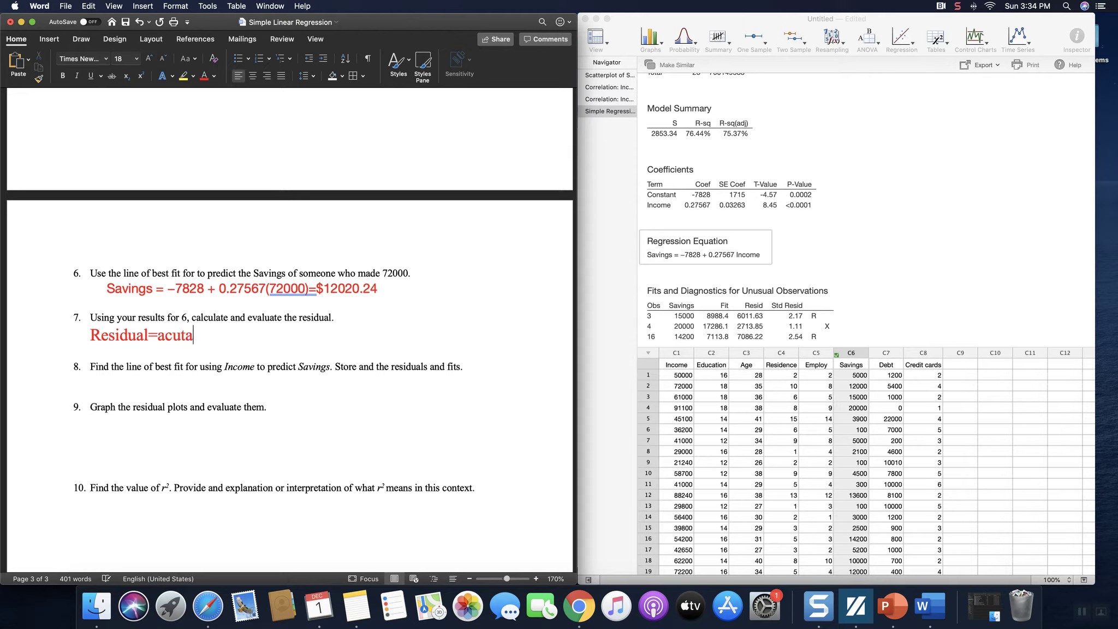
key(BackSpace)
text(l -)
key(BackSpace)
key(BackSpace)
key(BackSpace)
key(BackSpace)
key(BackSpace)
key(BackSpace)
text(tual - predic)
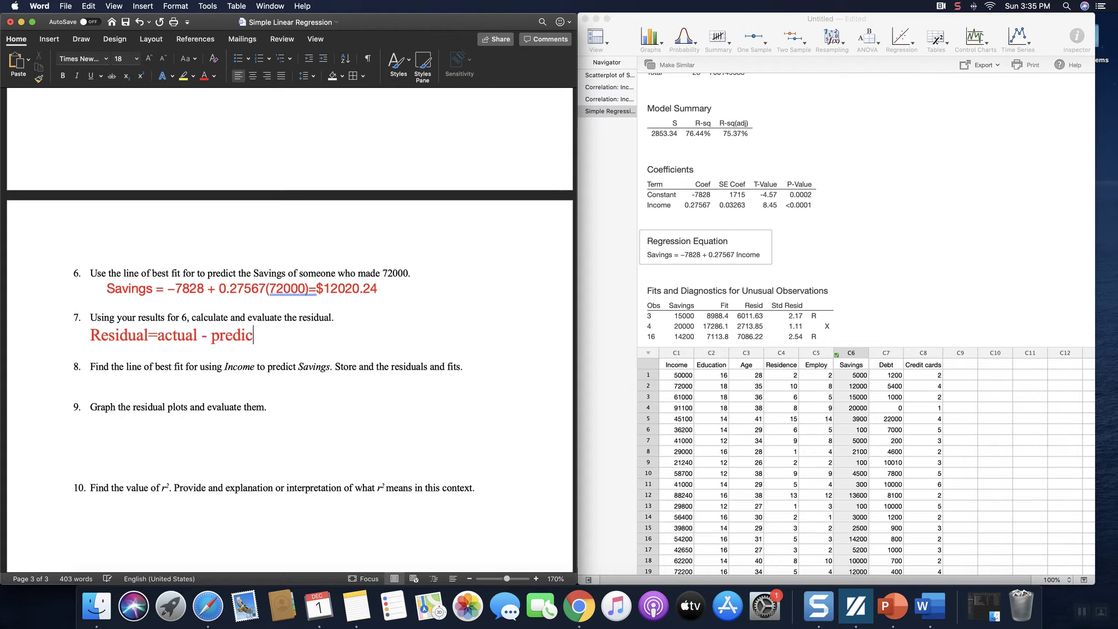
text(t=. -12020.24)
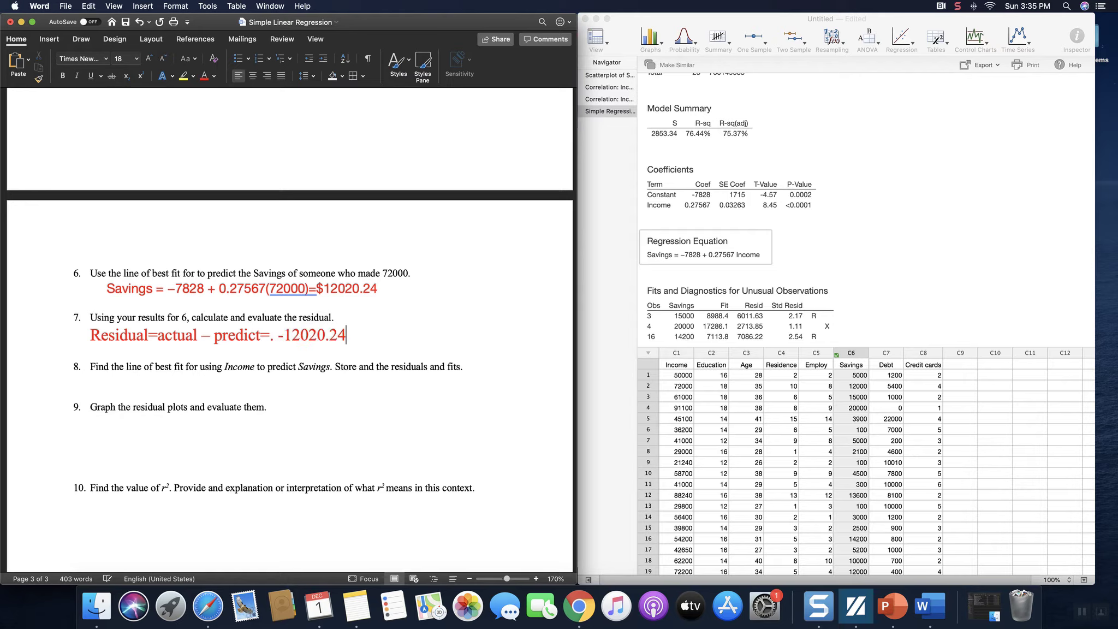
Step: Remove the period and space in front of "-12020.24" in the residual formula under question 7
key(Left)
key(Left)
key(Left)
key(Left)
key(Left)
key(Left)
key(Left)
key(Left)
key(Left)
key(BackSpace)
key(BackSpace)
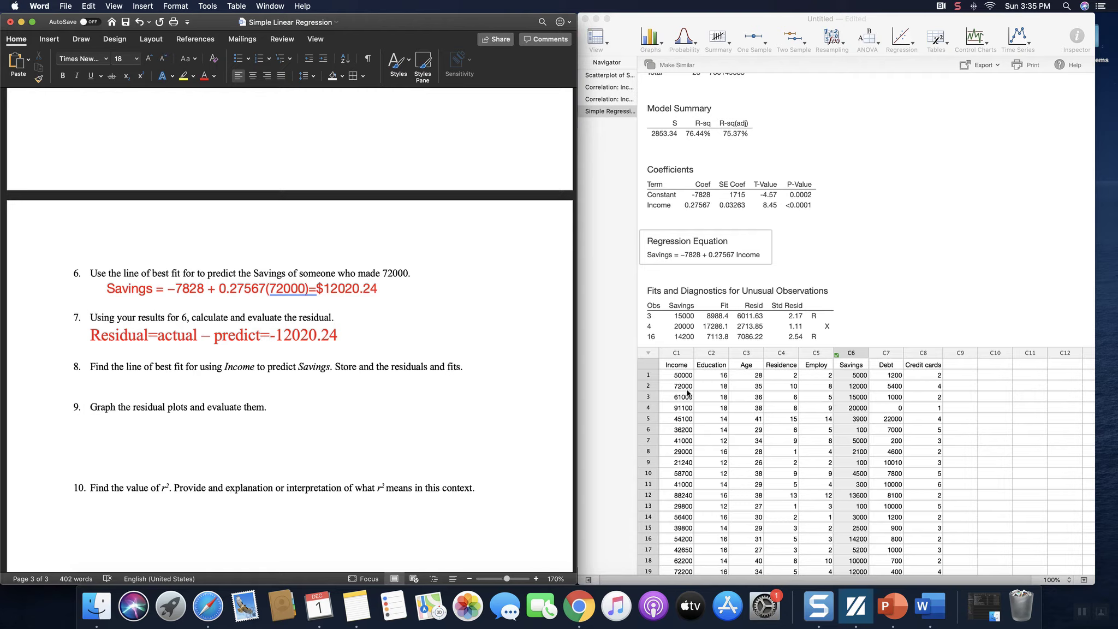
Step: Look up the Savings value for the 72000 income in Minitab Express and insert 12000 before "-12020.24" in the Word residual answer
click(852, 392)
click(857, 385)
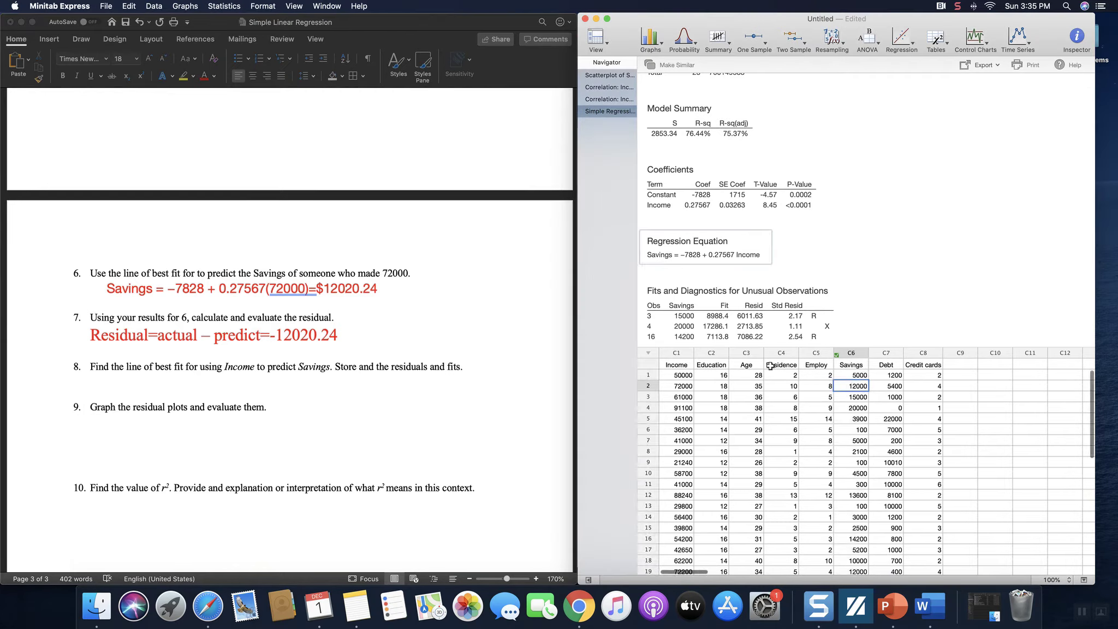
click(275, 339)
text(12000)
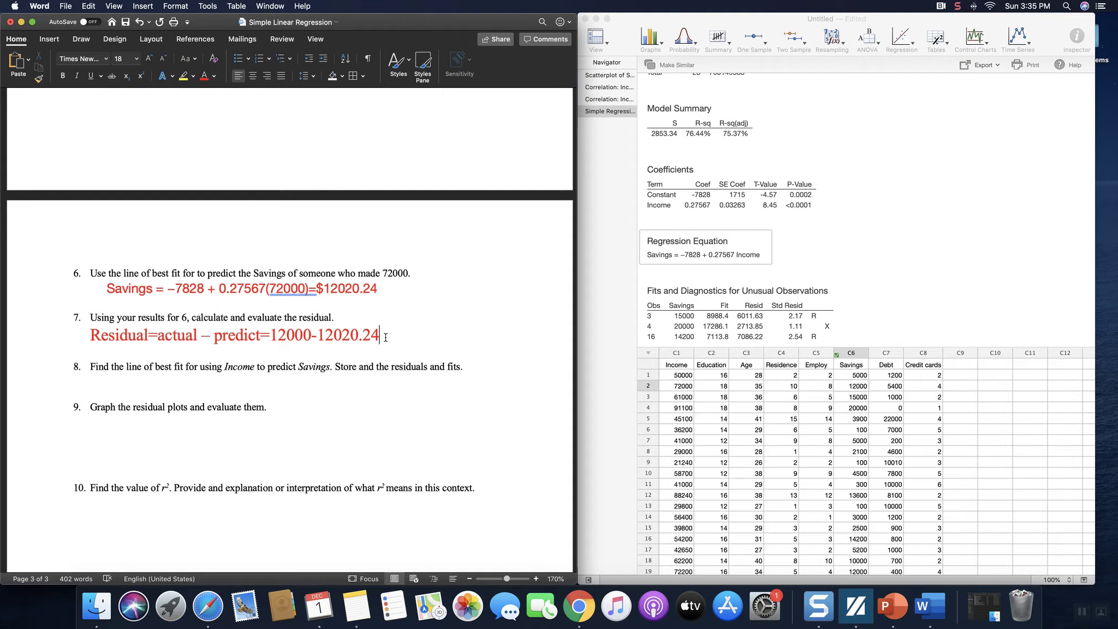
Step: Complete the residual calculation under question 7 with "= -$20.24"
text(=-$20.24)
key(Left)
key(Left)
key(Left)
key(Left)
key(Left)
key(Left)
Step: Switch to Minitab Express and calculate a new column with the formula -7828 + (.27567 * 'Income')
scroll(388, 349, down, 3)
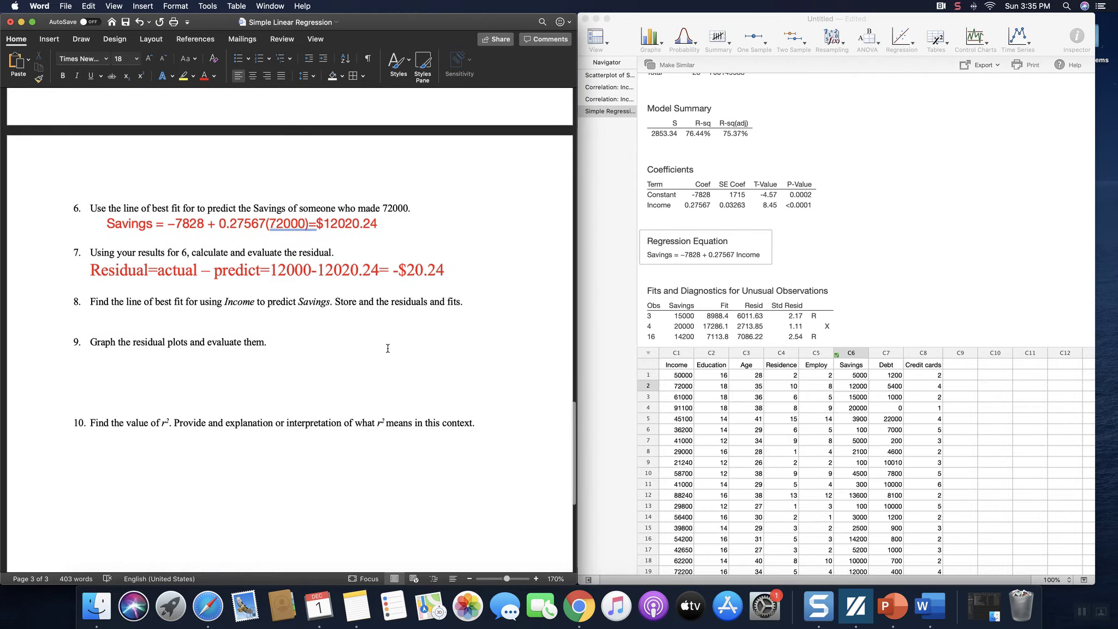
scroll(388, 349, down, 1)
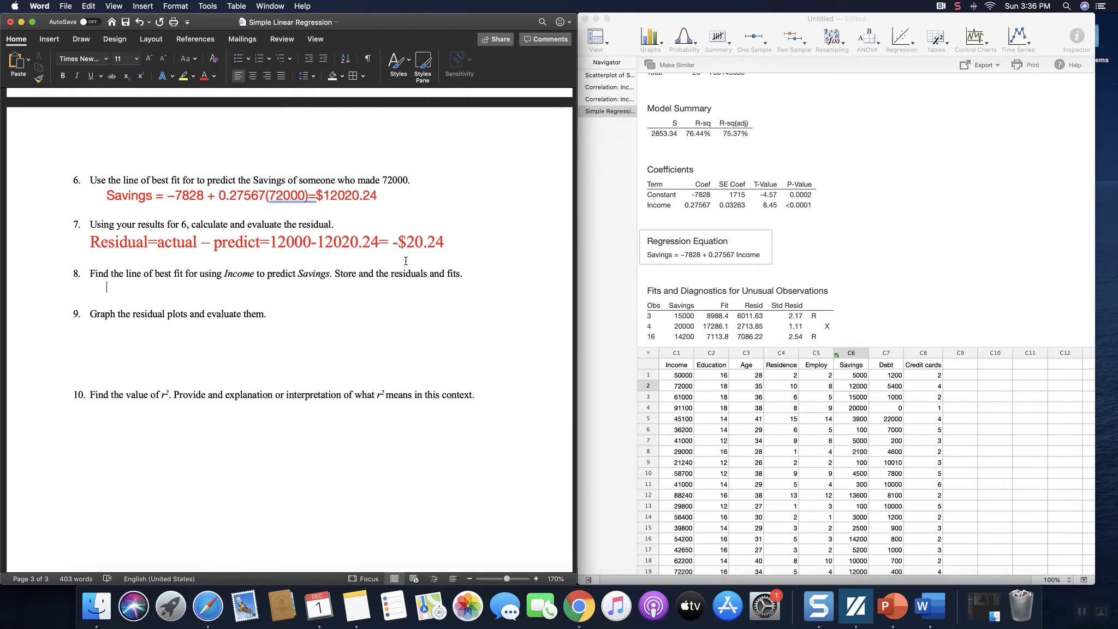
click(762, 111)
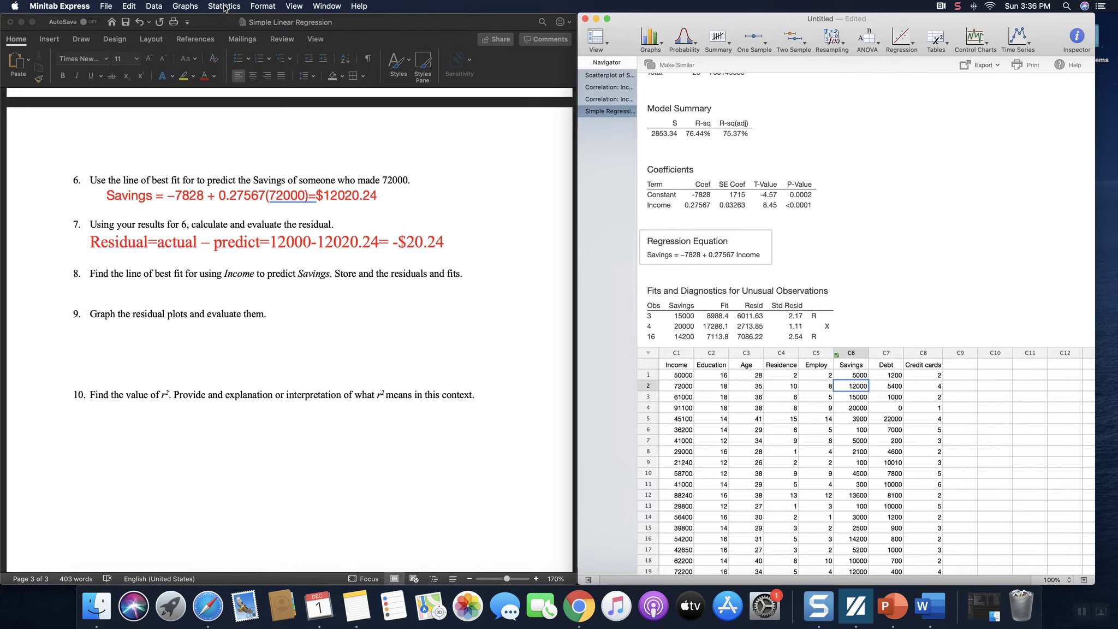
click(154, 6)
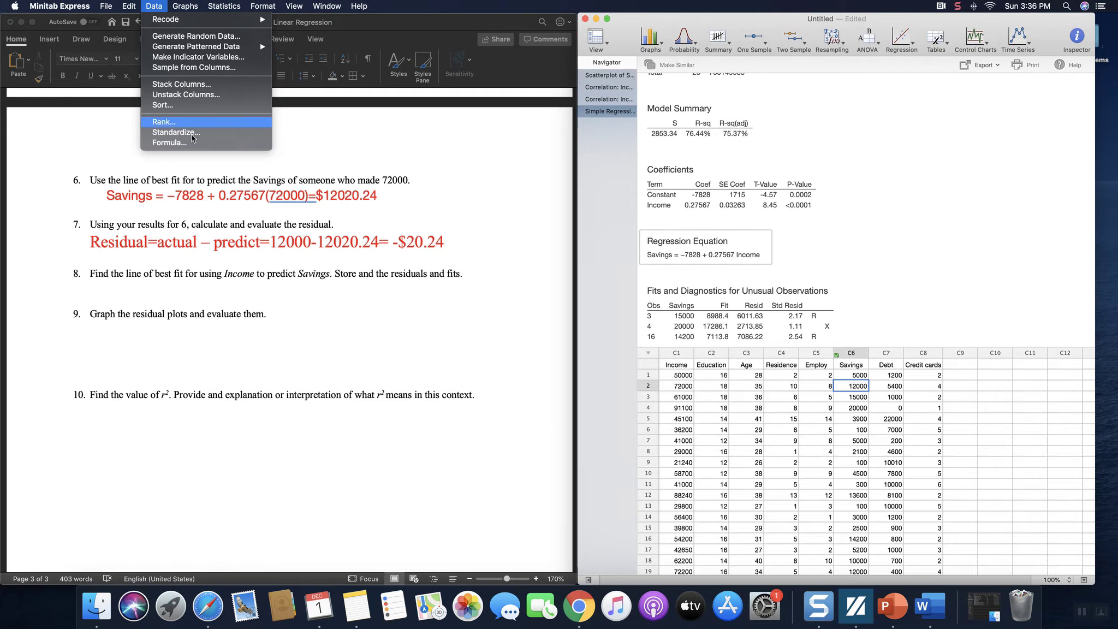
click(170, 142)
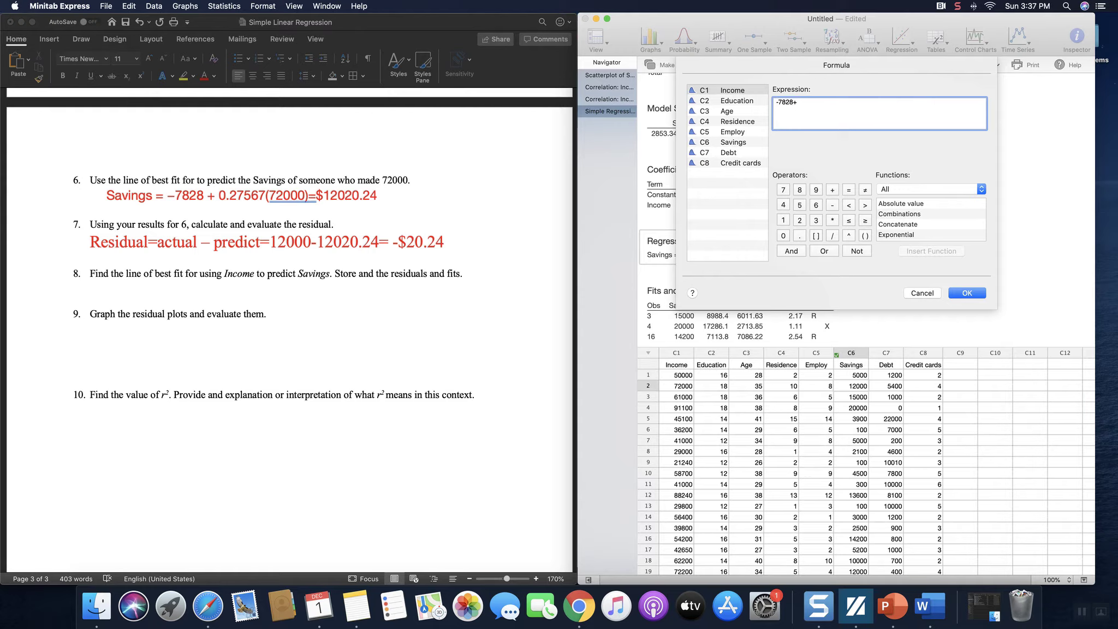
key(BackSpace)
click(833, 191)
click(865, 235)
click(799, 237)
click(784, 190)
click(800, 205)
click(816, 205)
click(783, 190)
click(833, 220)
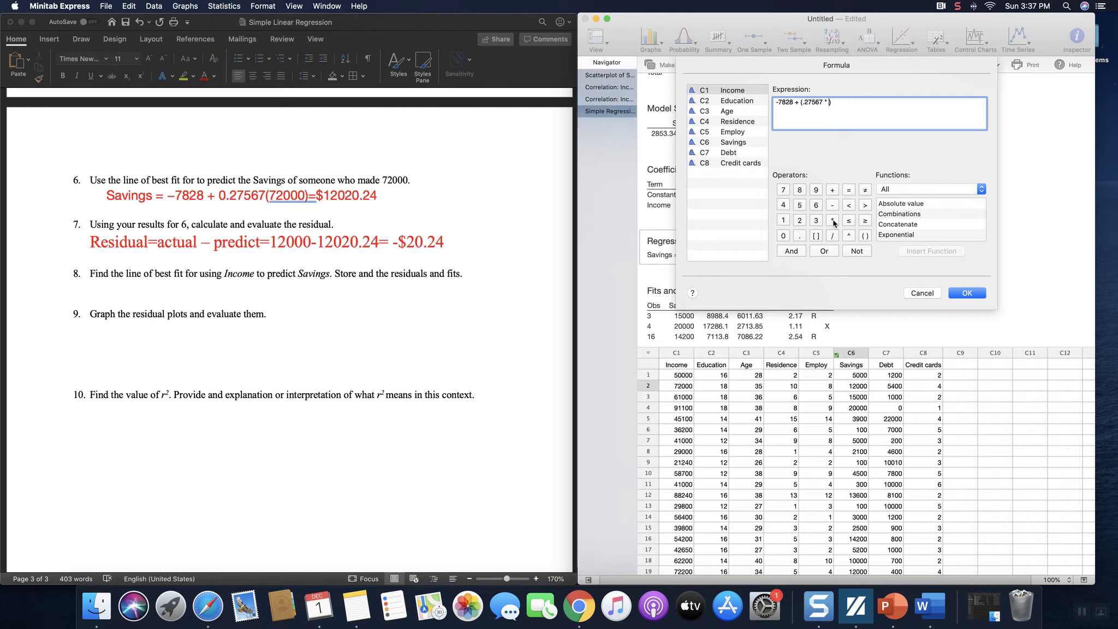
double_click(727, 90)
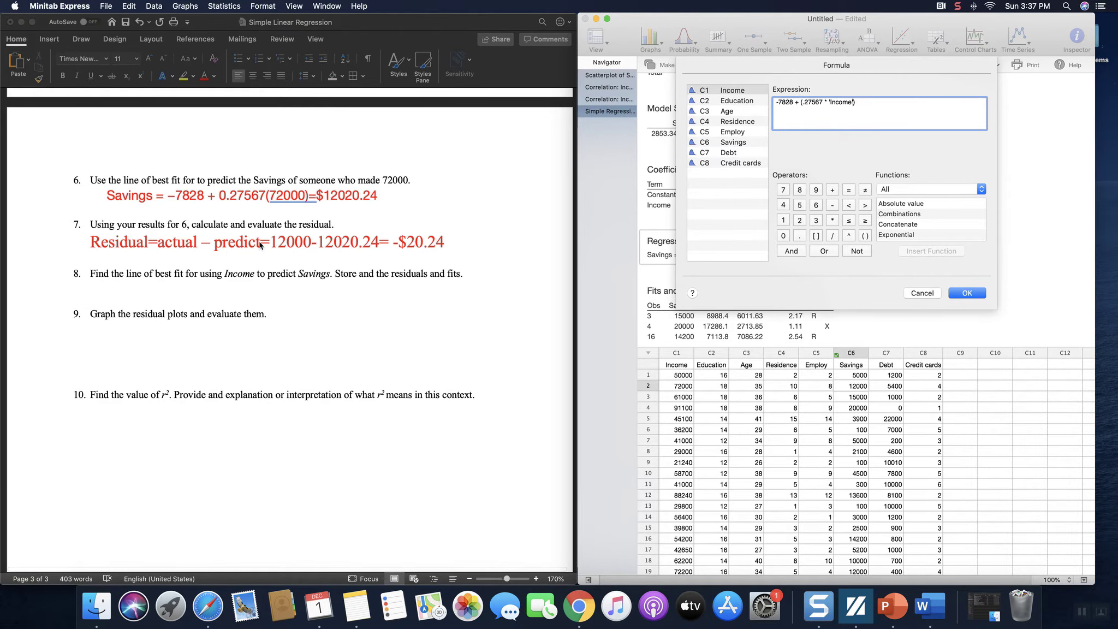
click(965, 293)
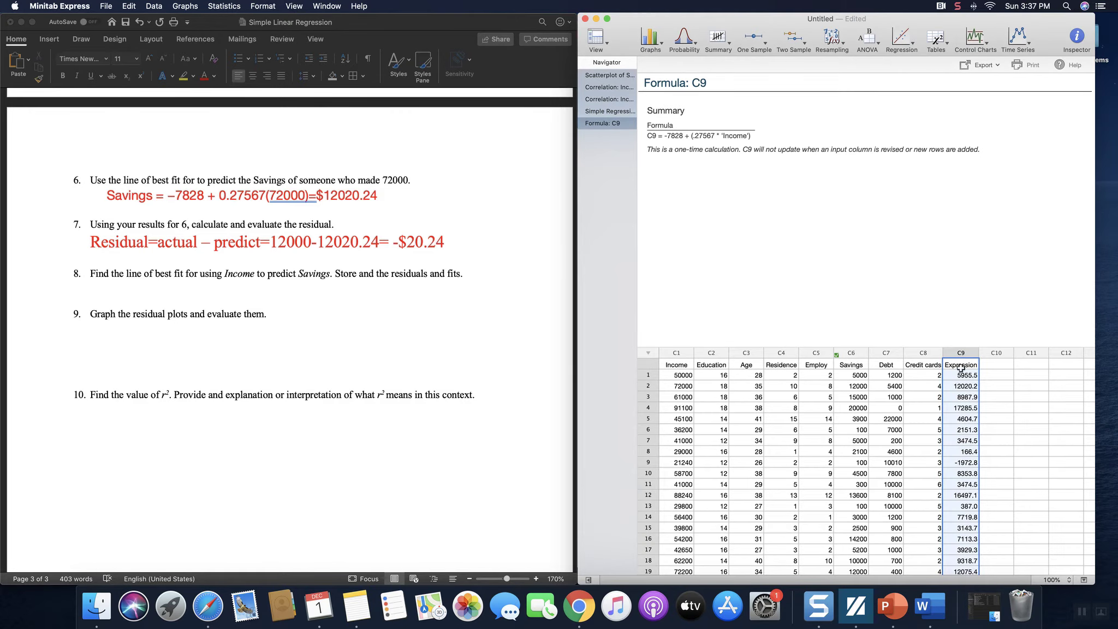
Step: Name the calculated column C9 "Fits"
click(962, 364)
text(Fits)
key(Return)
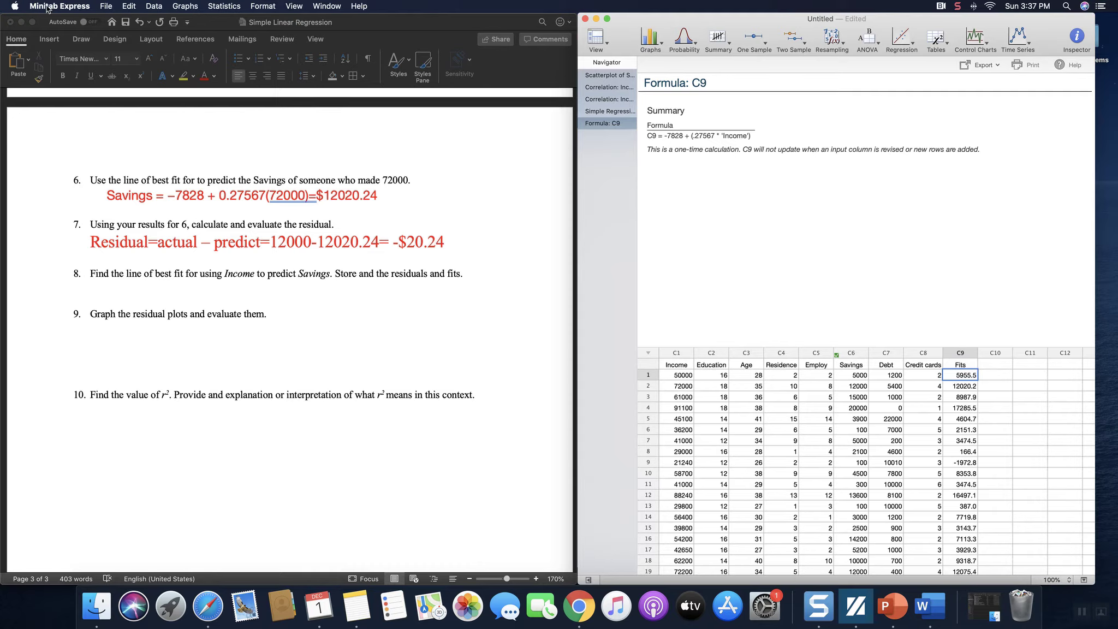
Step: Calculate column C10 with the formula 'Savings' - 'Fits'
click(154, 7)
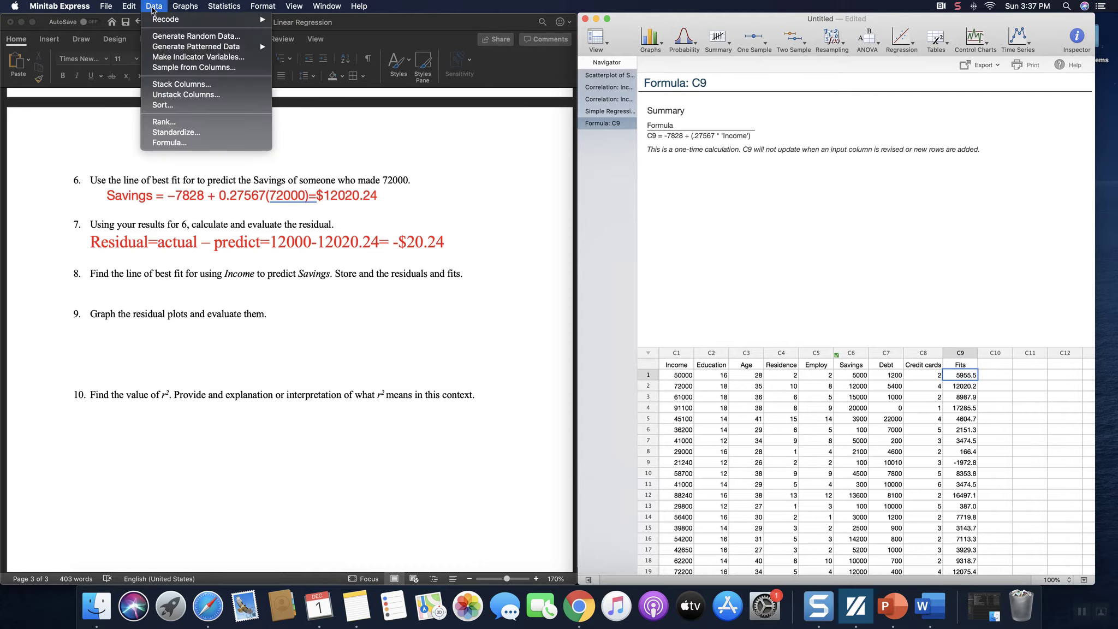
click(204, 143)
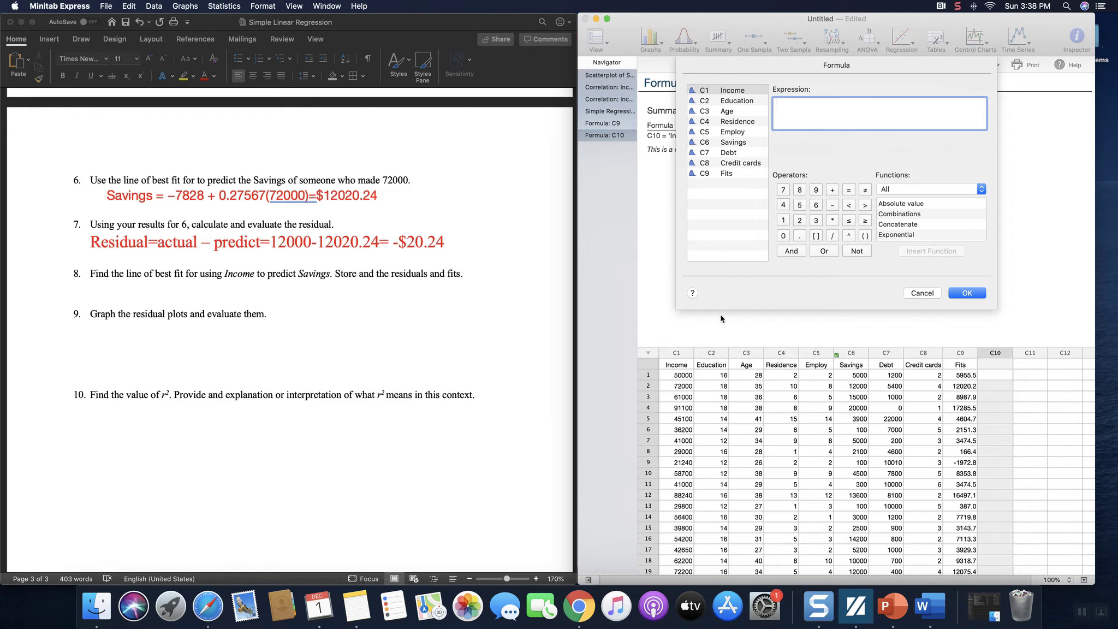
click(732, 146)
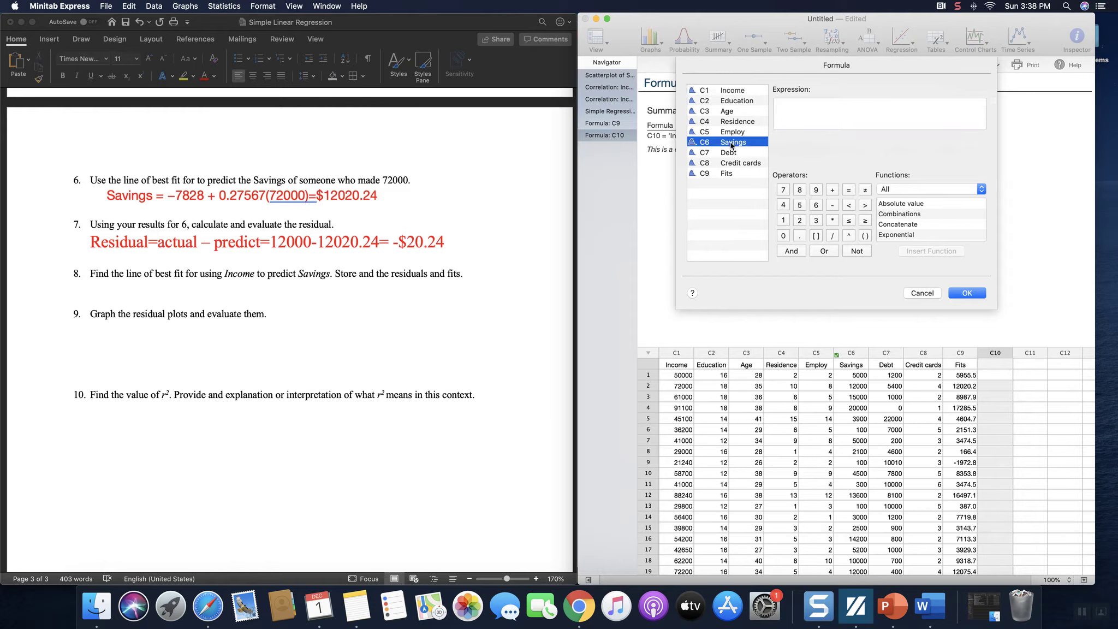
double_click(735, 145)
click(831, 206)
double_click(711, 173)
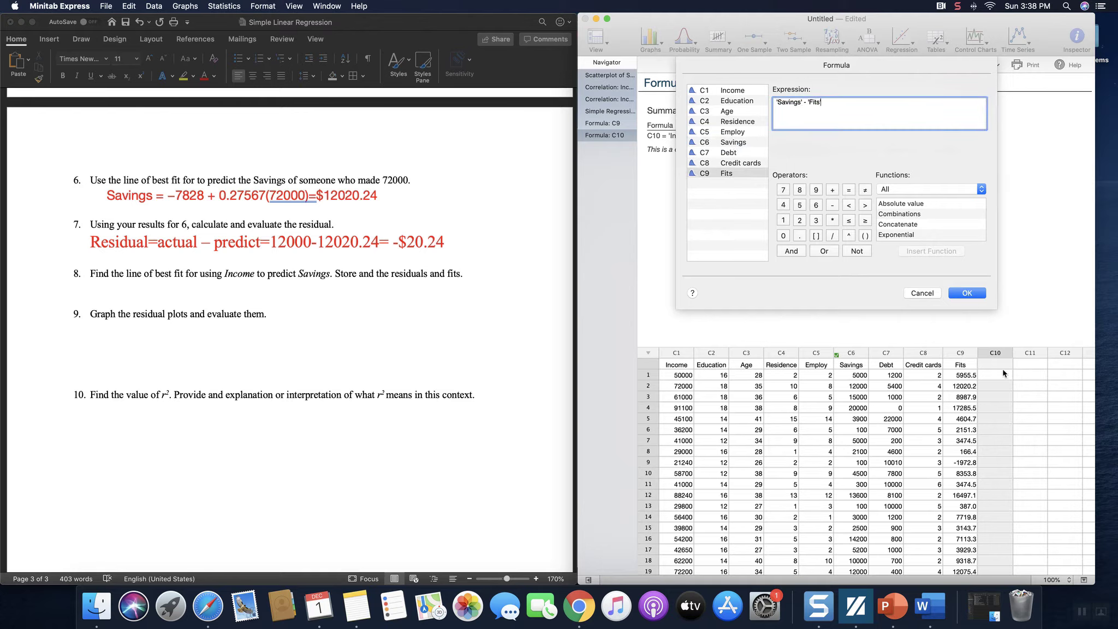
click(967, 295)
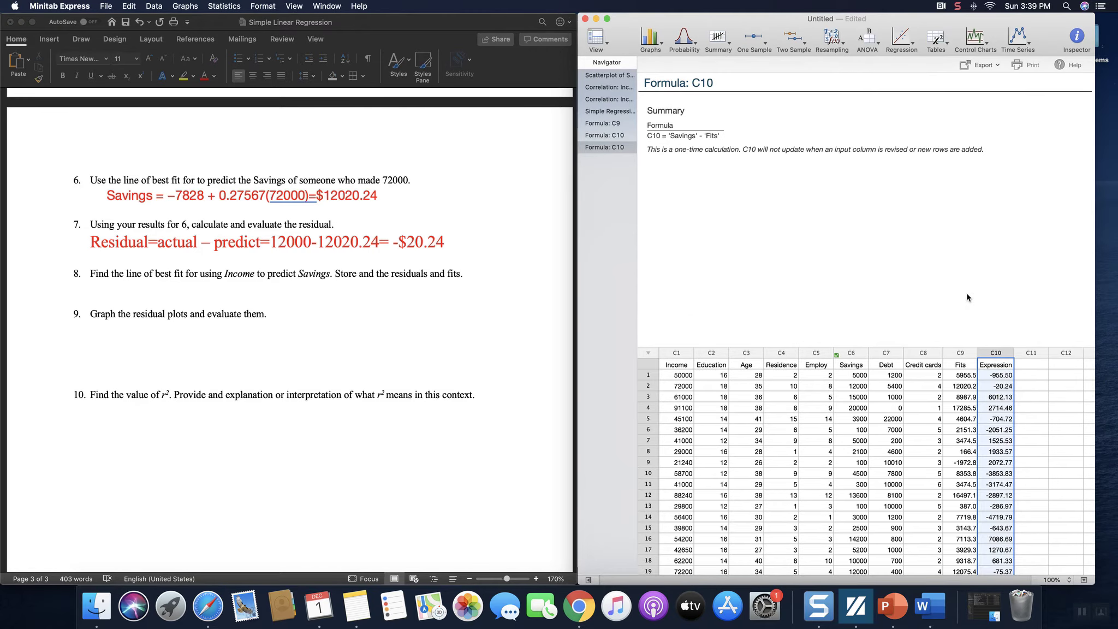
Step: Name column C10 "Residuals" and check the fit and residual for the applicant with the 72000 income
click(998, 365)
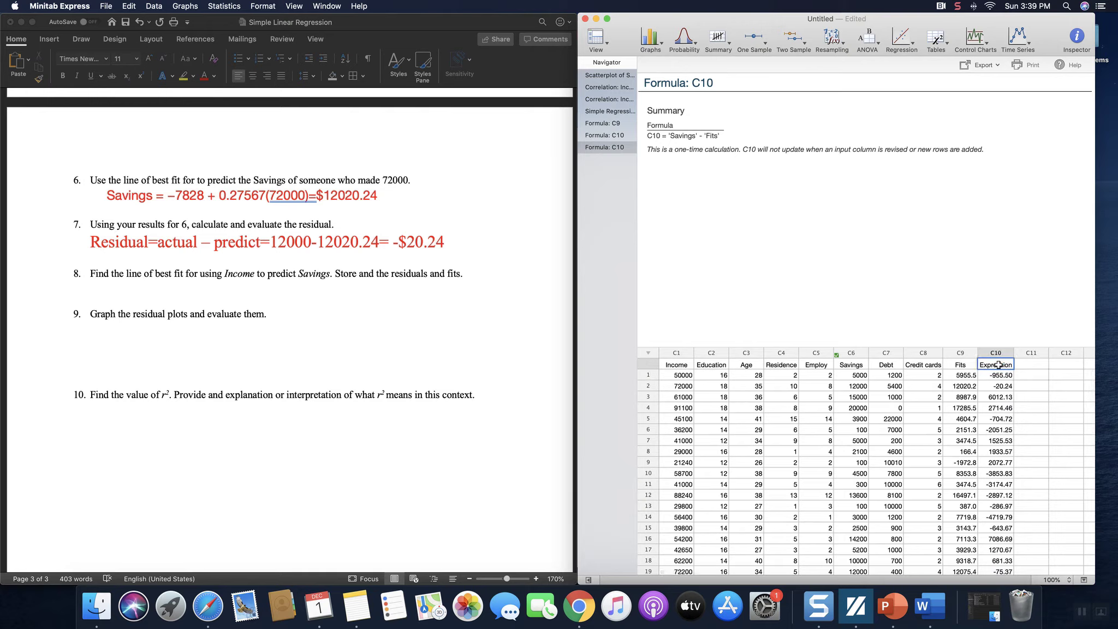
text(Red)
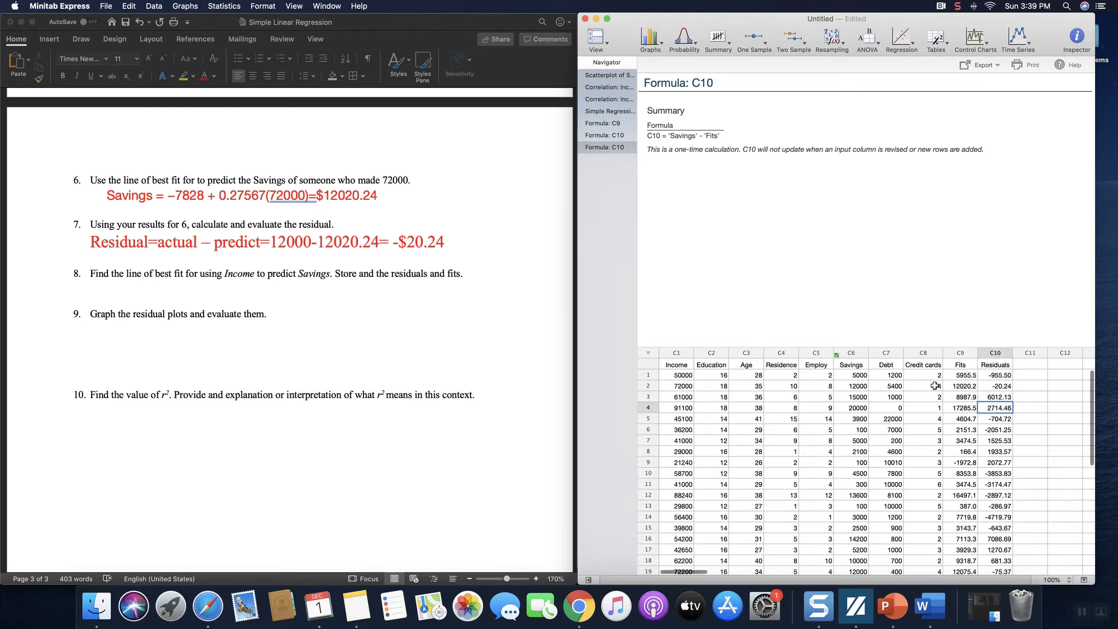
click(972, 386)
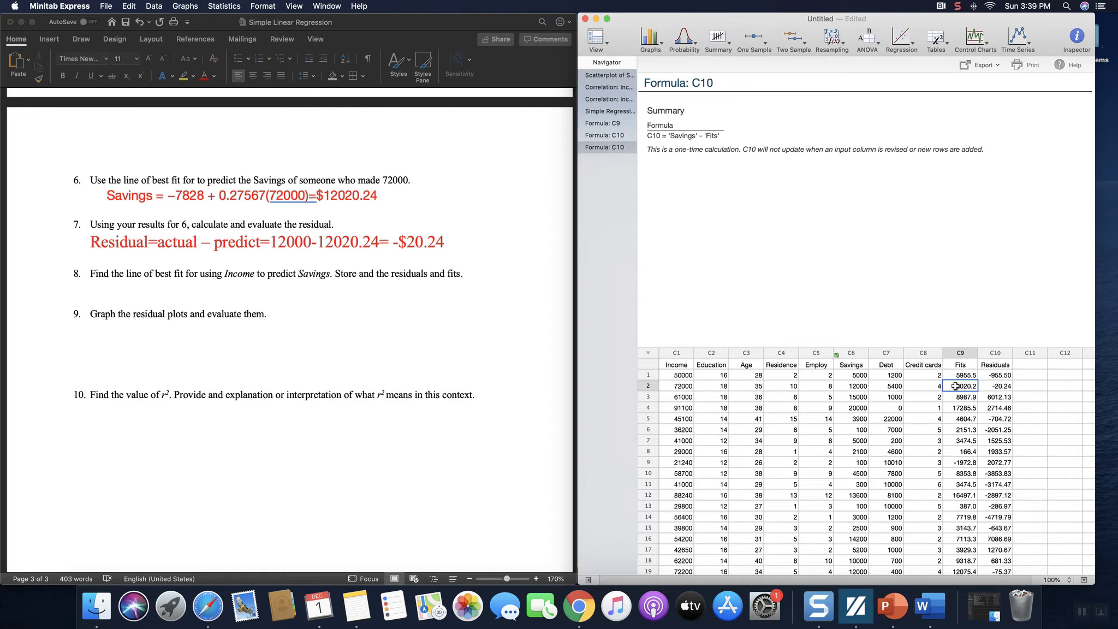
click(1002, 386)
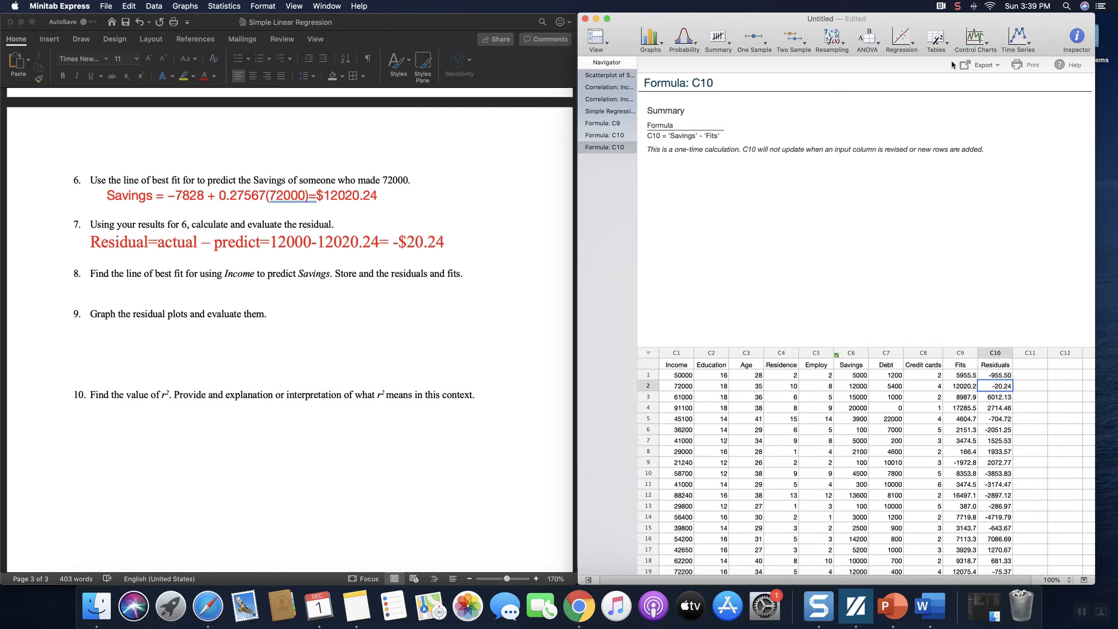
Step: Run a linear simple regression with Savings as response and Income as predictor, with residual plots included
click(911, 52)
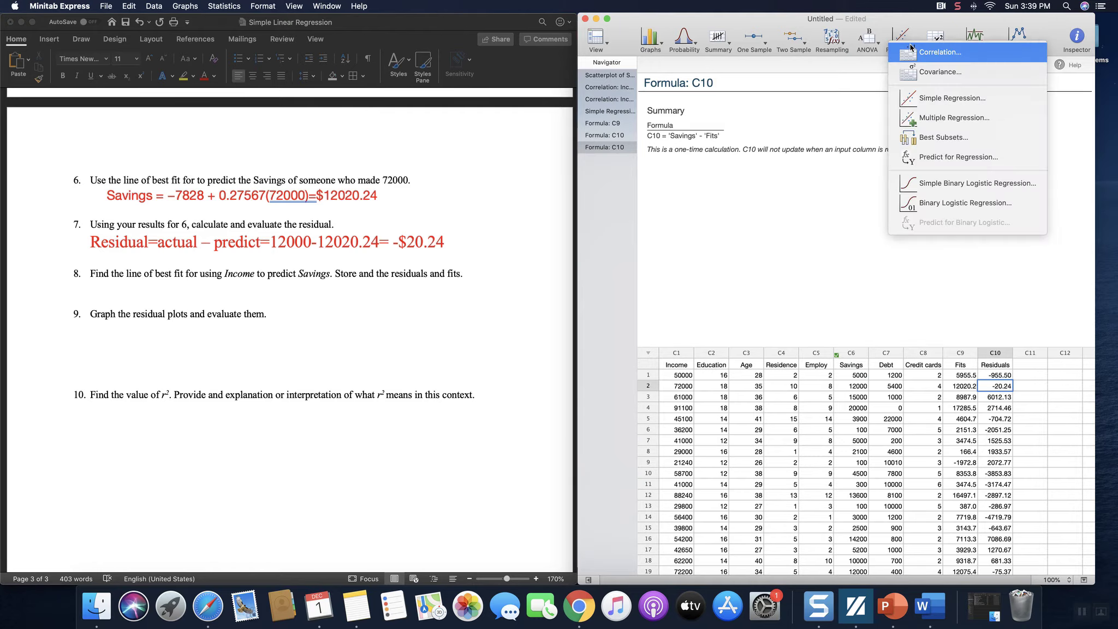
click(962, 98)
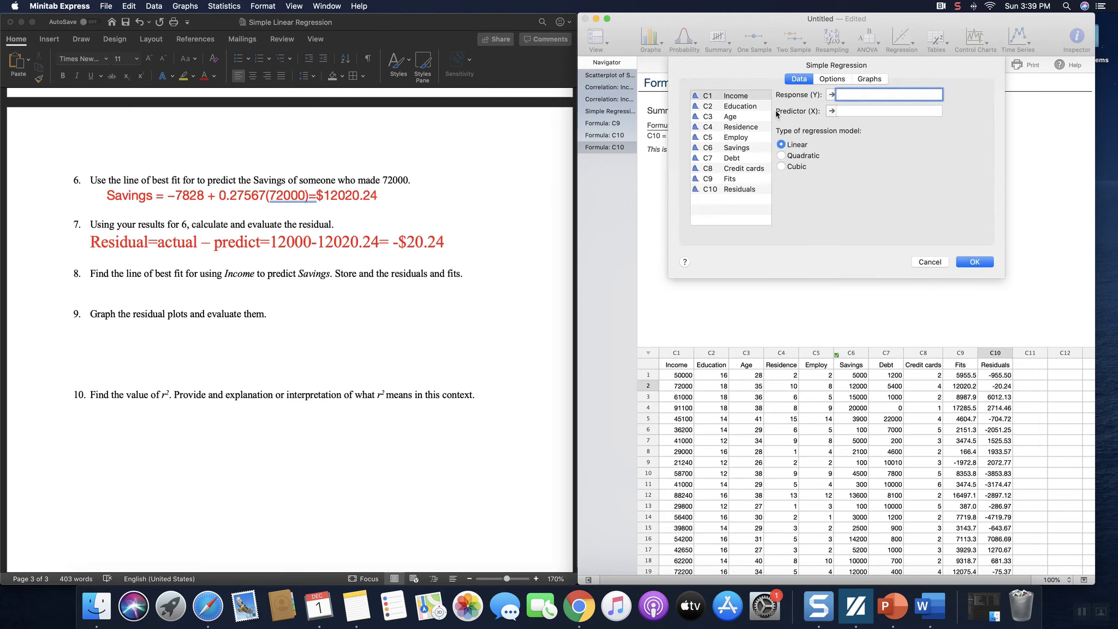
click(743, 149)
double_click(744, 150)
double_click(732, 97)
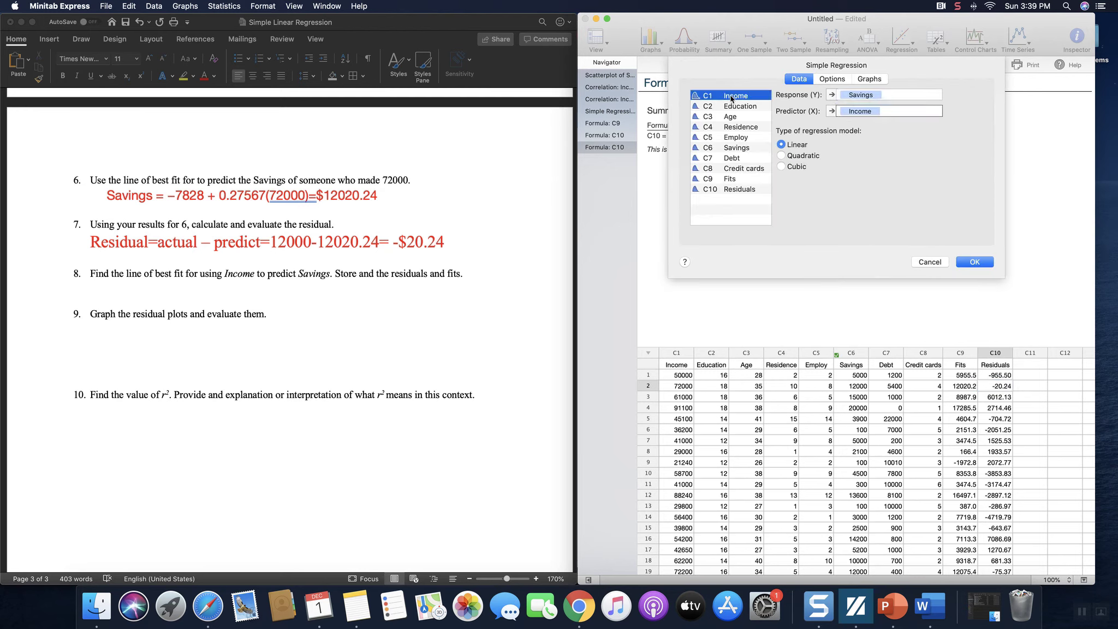
click(869, 80)
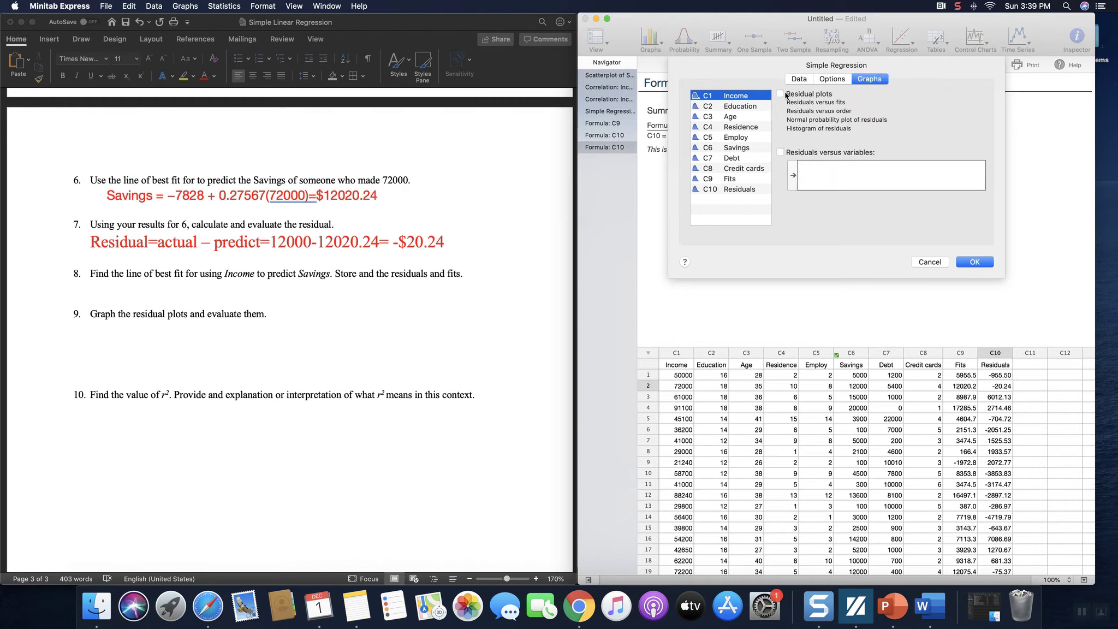
click(781, 94)
click(975, 263)
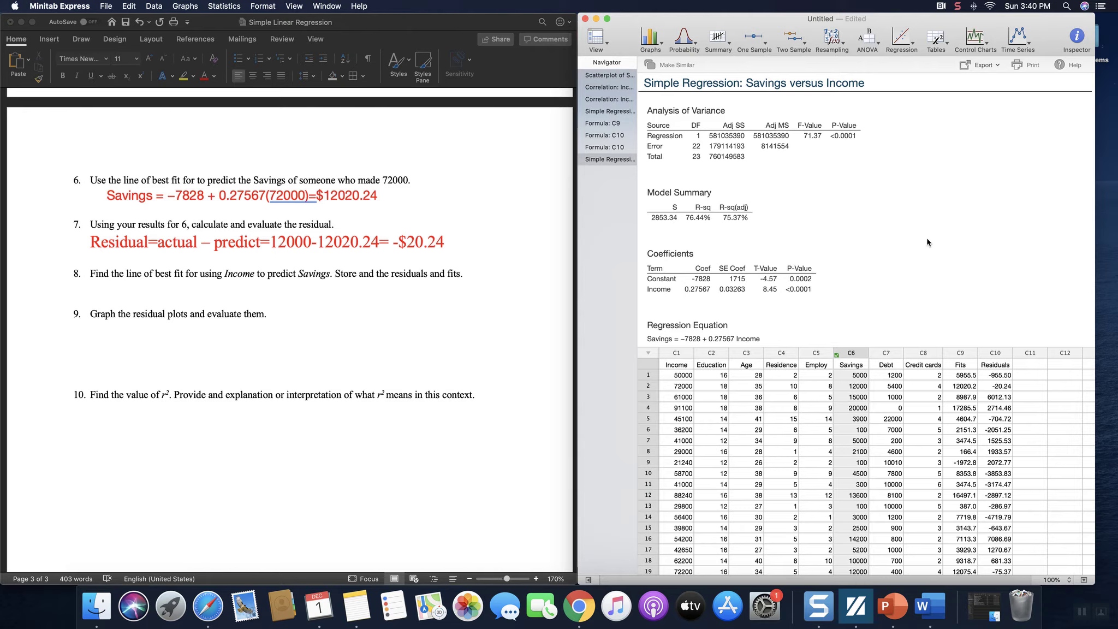
Step: Examine the residuals versus order plot in the regression output and postpone the system update by an hour
scroll(928, 243, down, 15)
scroll(923, 229, down, 8)
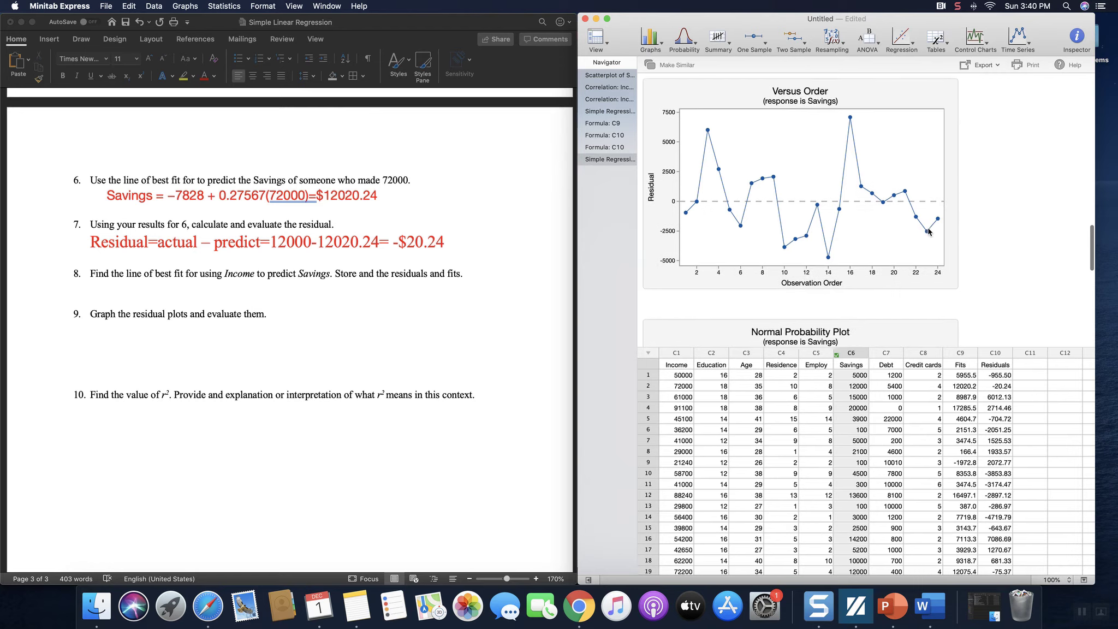
scroll(928, 231, down, 1)
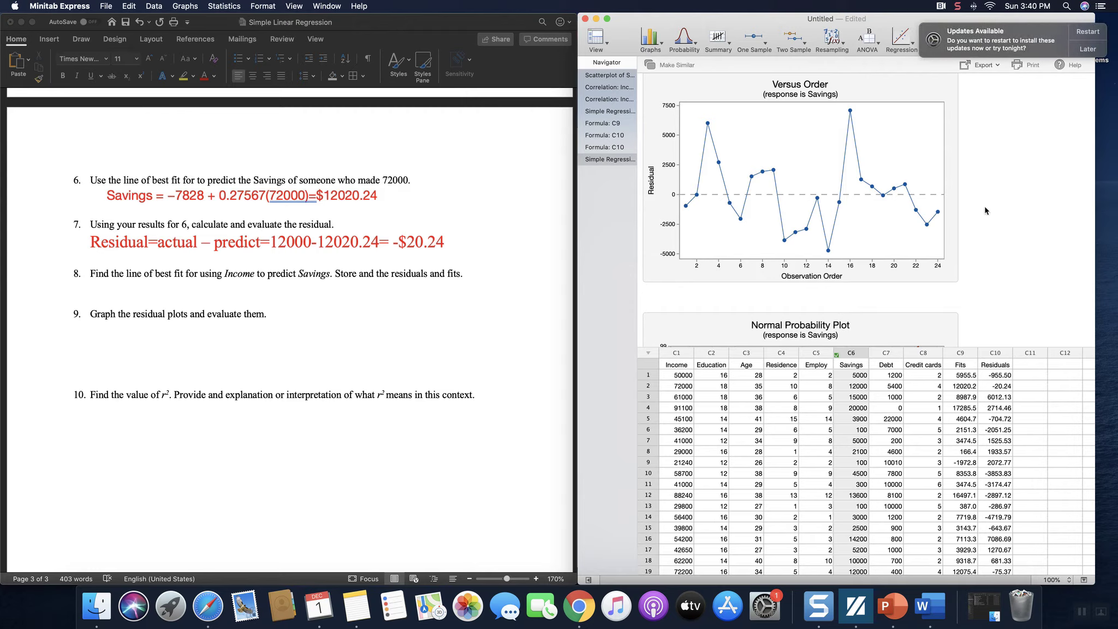
click(1090, 50)
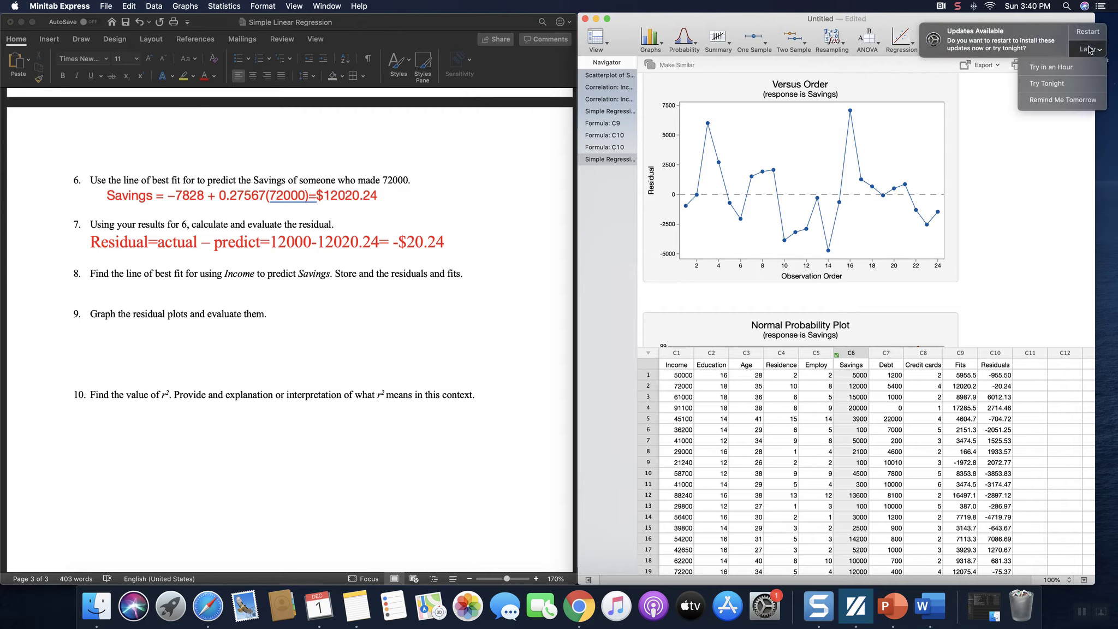
click(1076, 69)
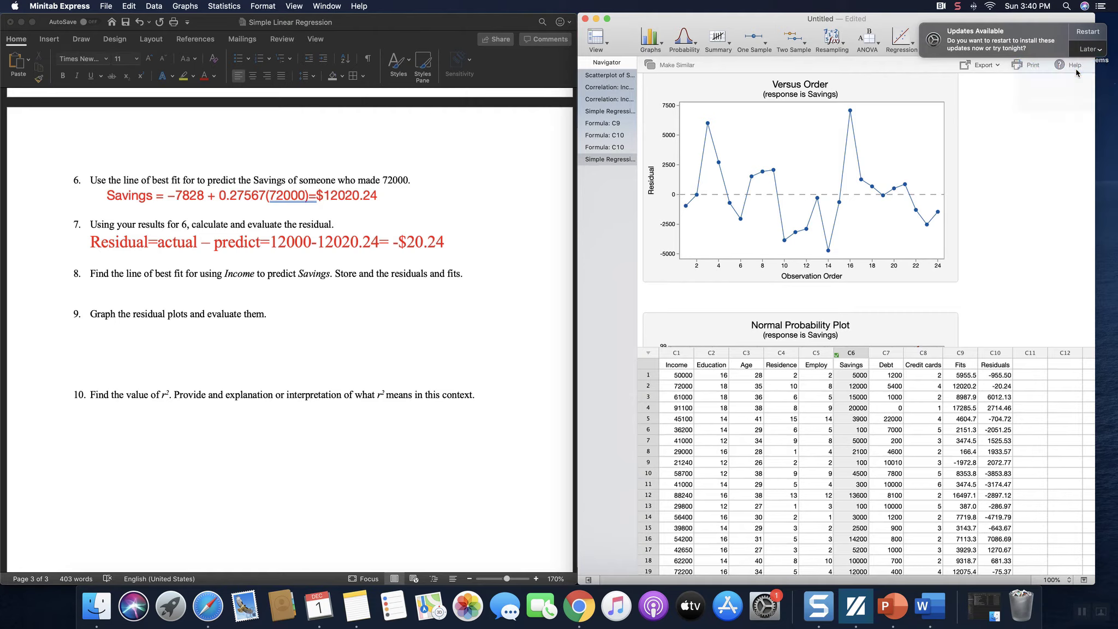
Step: Examine the normal probability plot and histogram of the residuals for normality and outliers
scroll(1013, 294, down, 1)
scroll(1012, 293, down, 5)
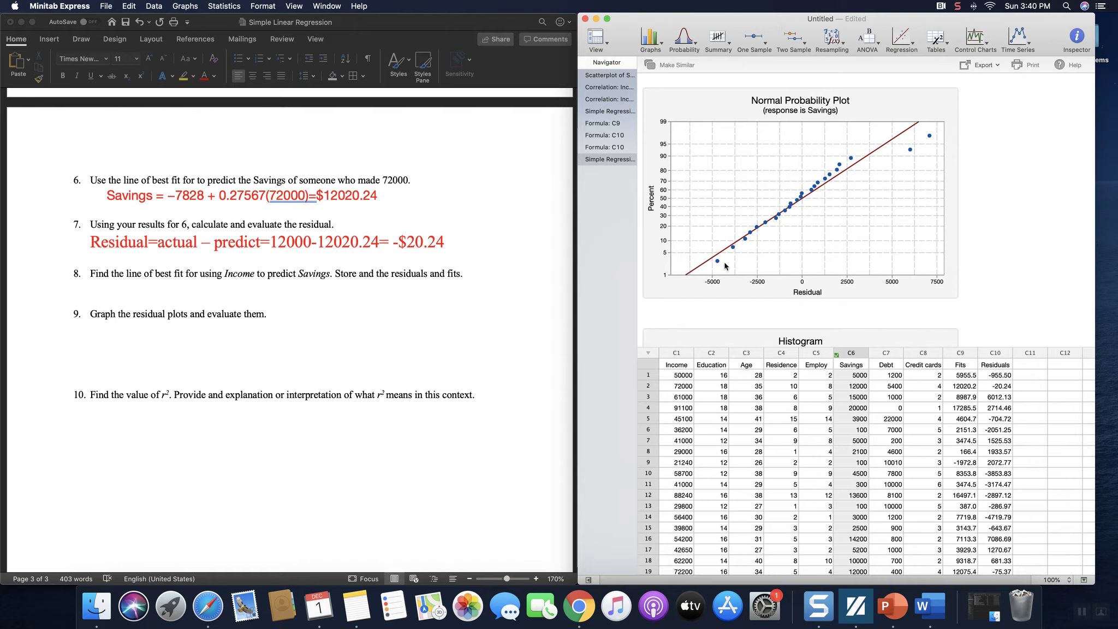
scroll(874, 291, down, 2)
right_click(875, 284)
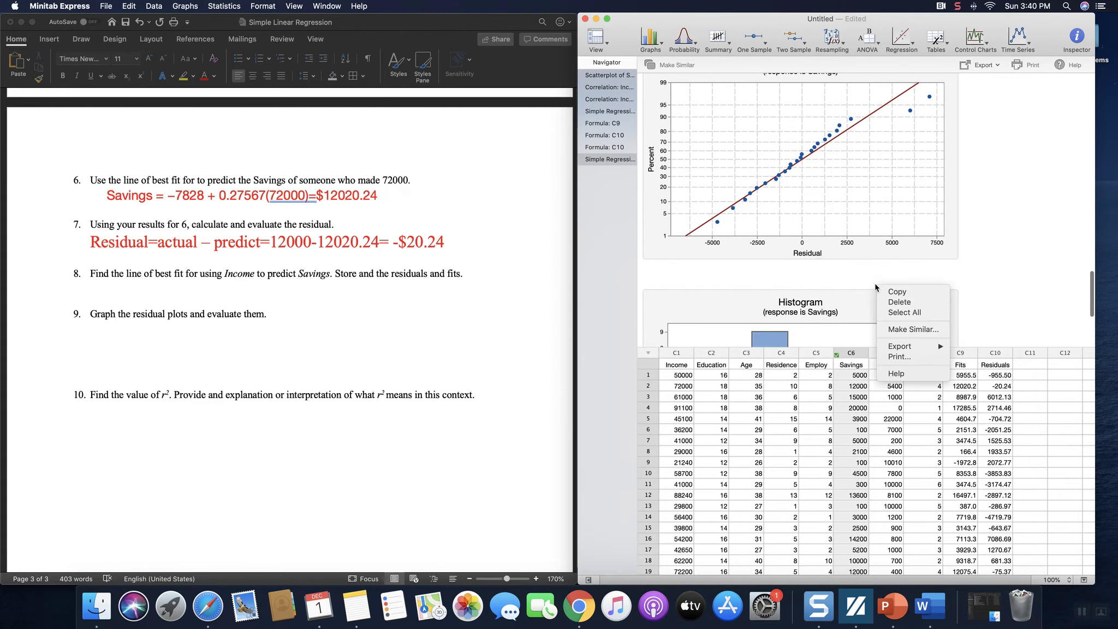
click(836, 271)
scroll(840, 223, up, 3)
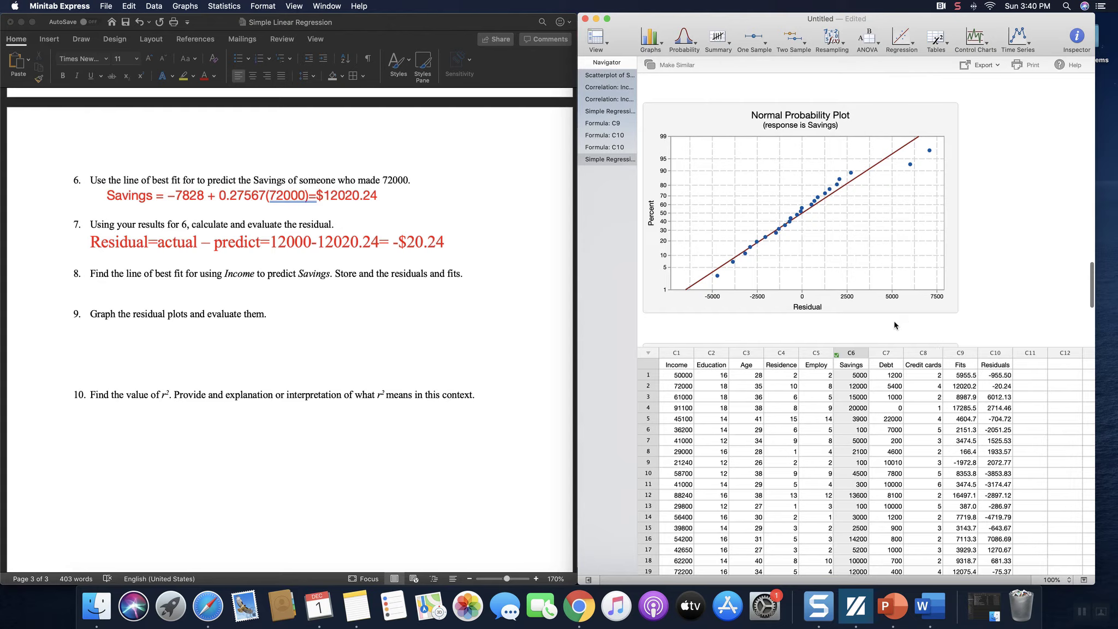
scroll(895, 325, down, 5)
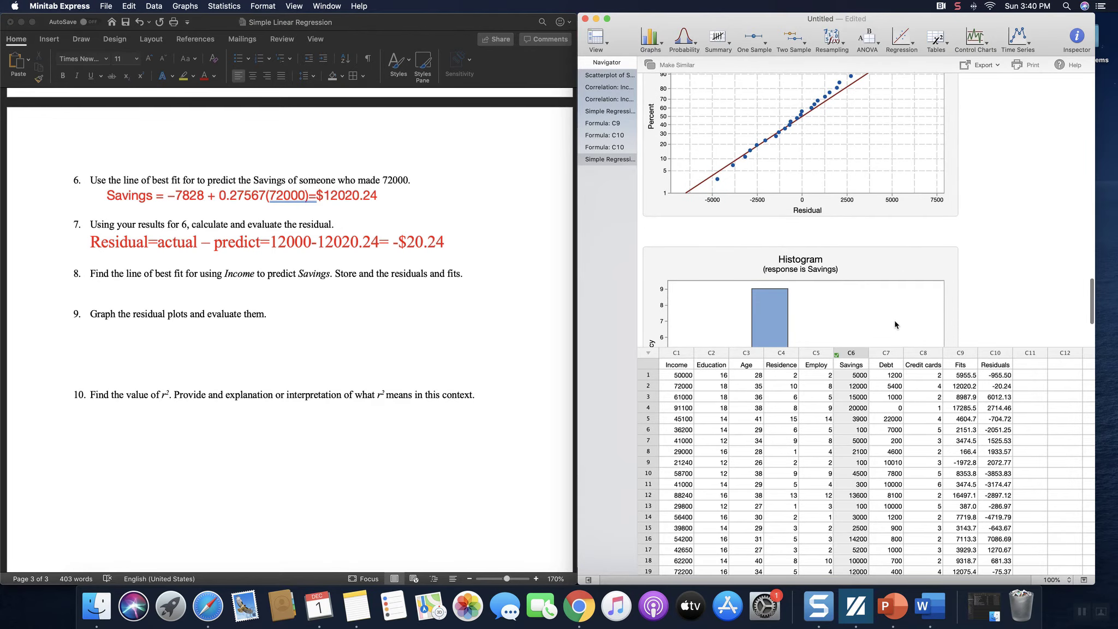
scroll(896, 325, down, 5)
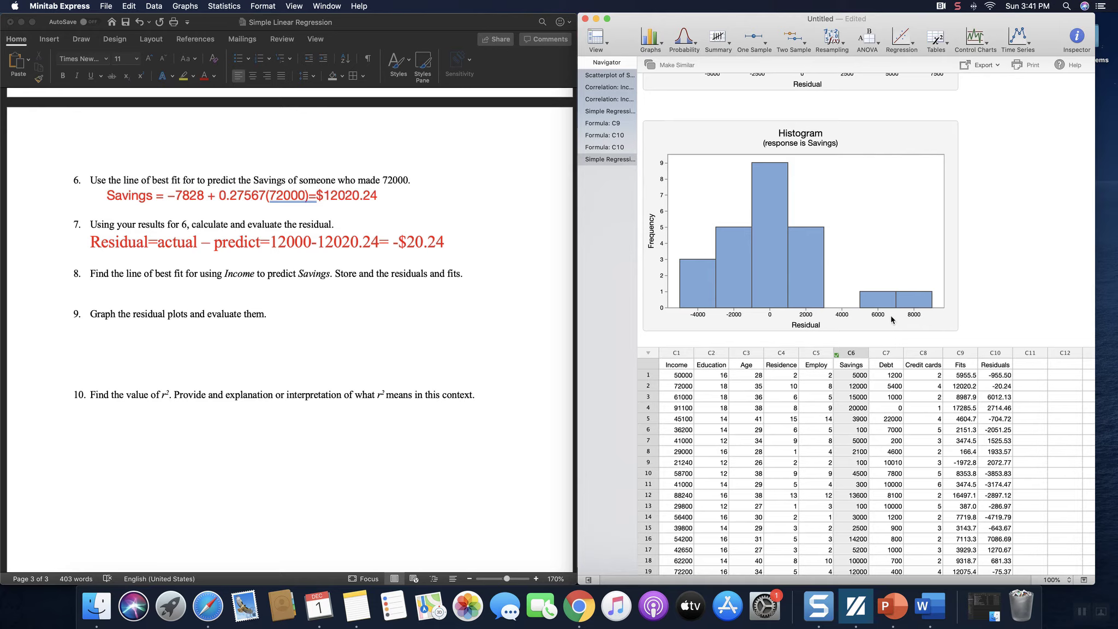
mouse_move(815, 252)
scroll(889, 128, up, 5)
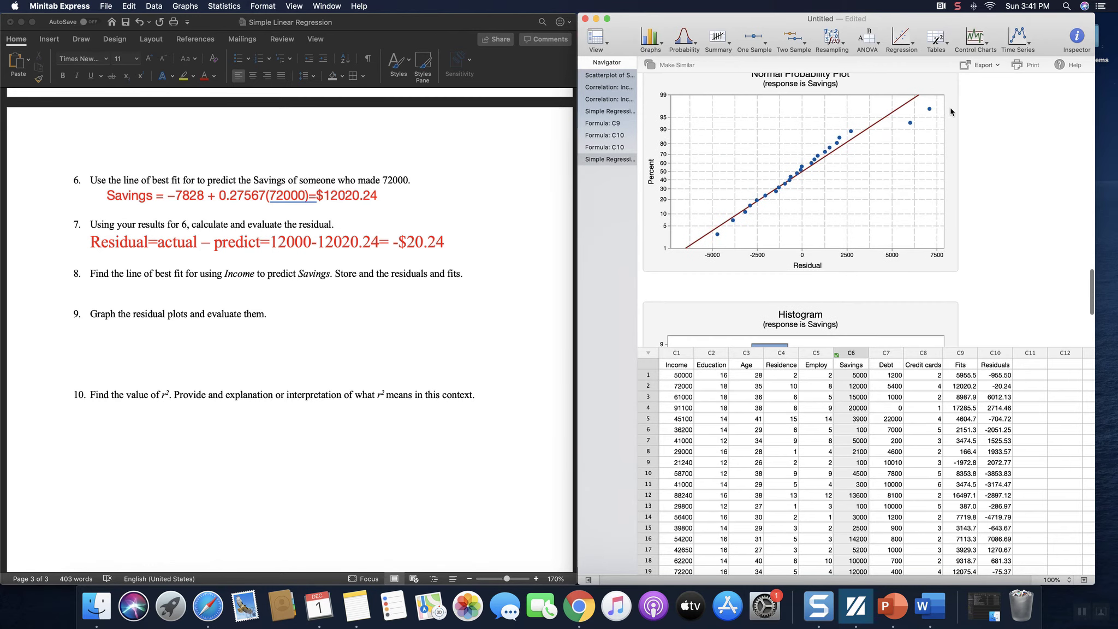
Step: Copy the Normal Probability Plot of the residuals from Minitab Express and paste it below question 8 in the Word worksheet
scroll(947, 163, up, 3)
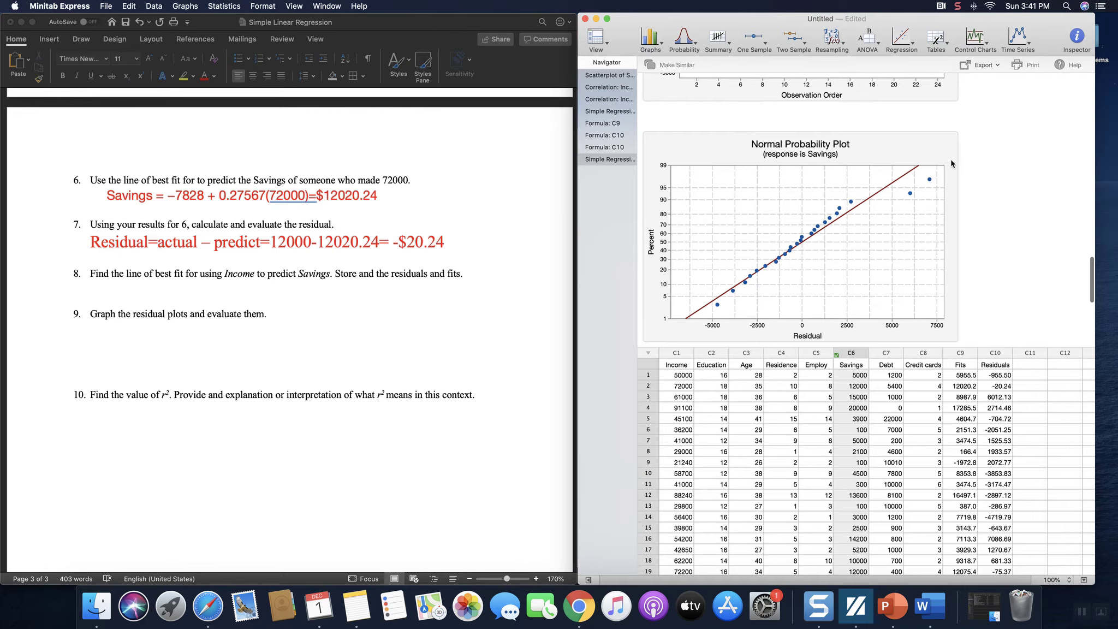
scroll(951, 162, up, 10)
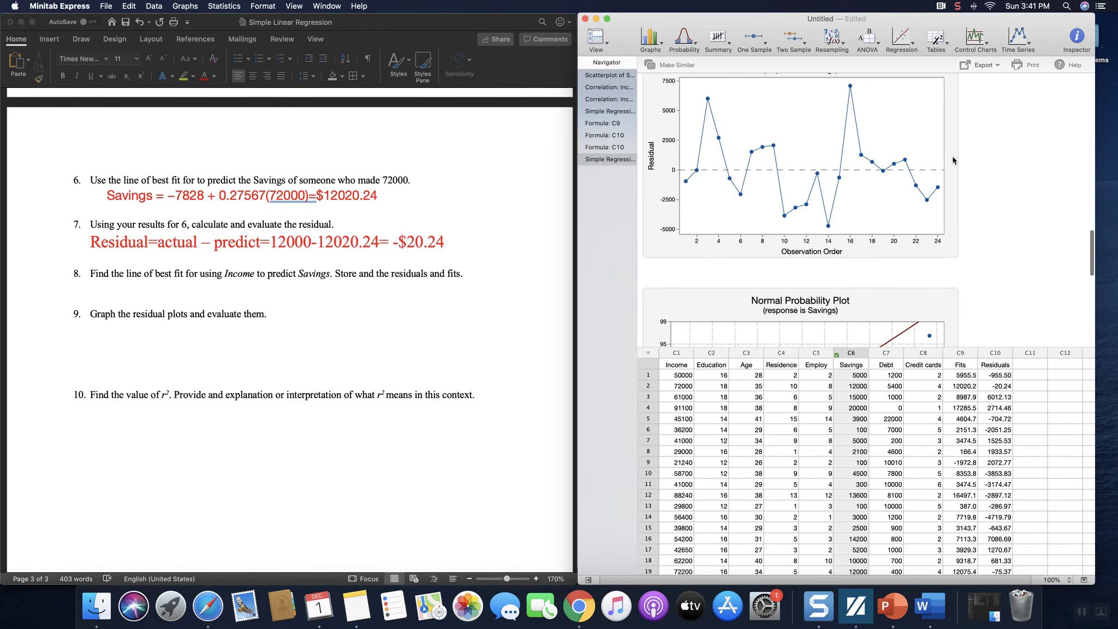
scroll(953, 161, up, 10)
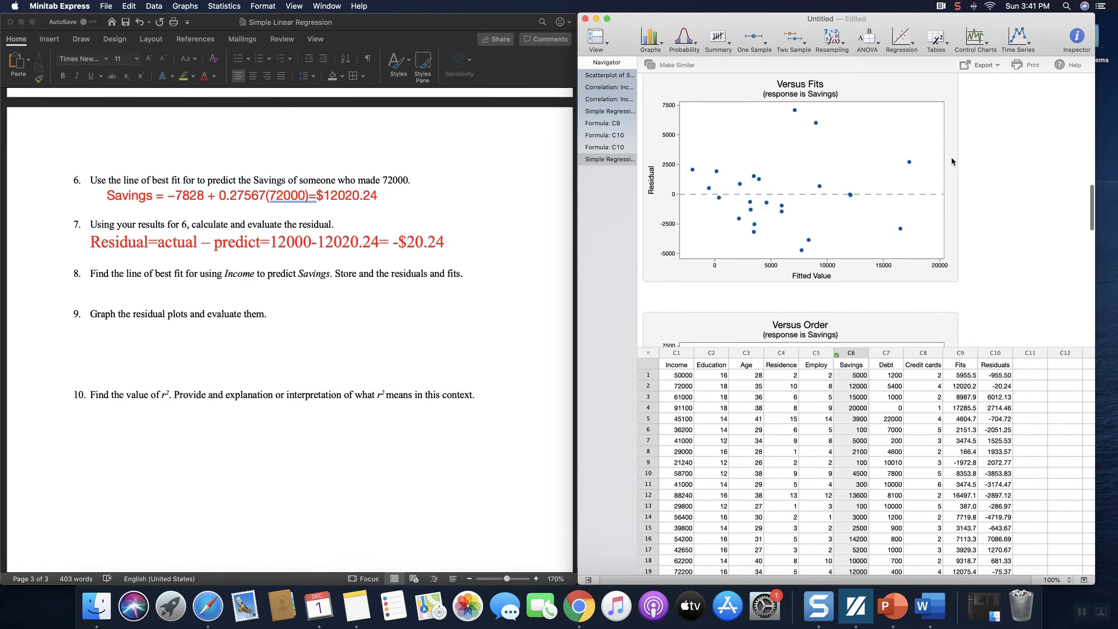
scroll(953, 164, down, 20)
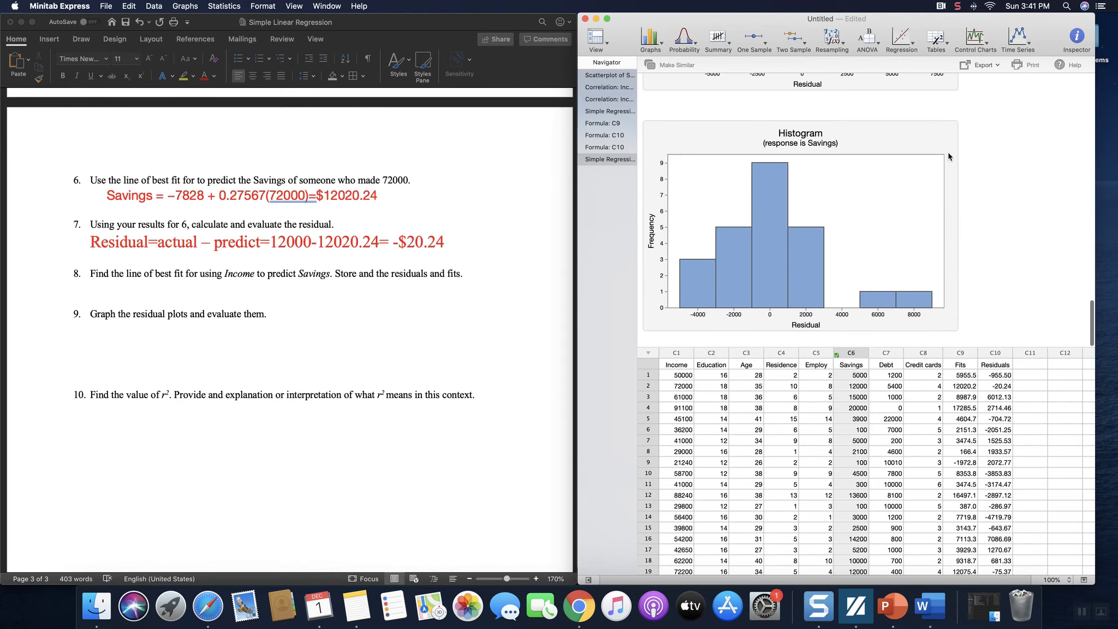
scroll(949, 157, up, 7)
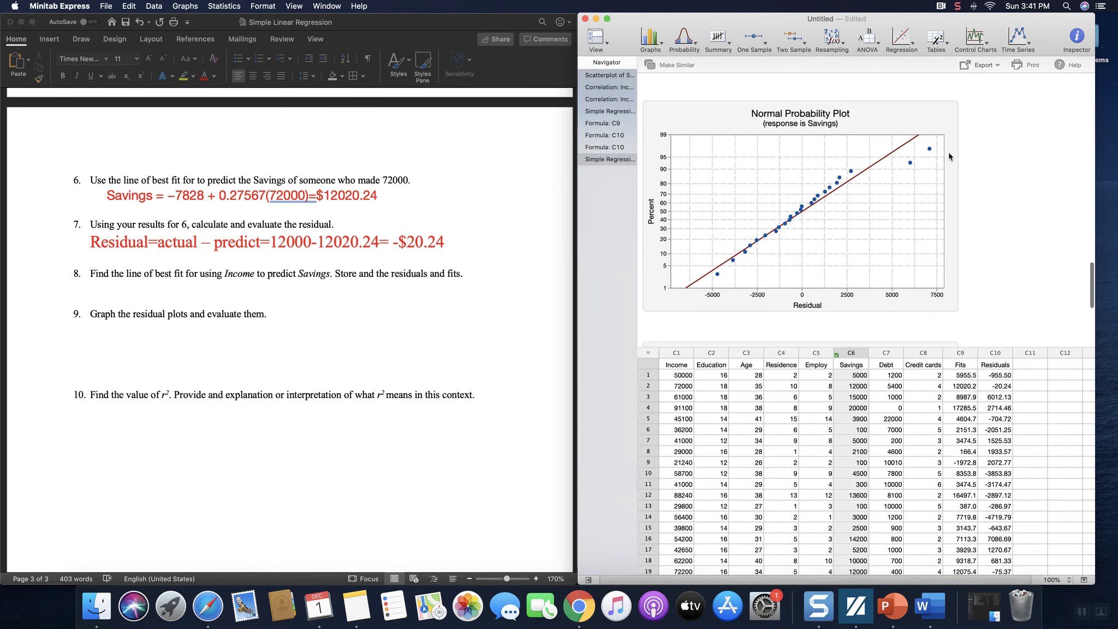
right_click(875, 124)
click(884, 130)
click(116, 291)
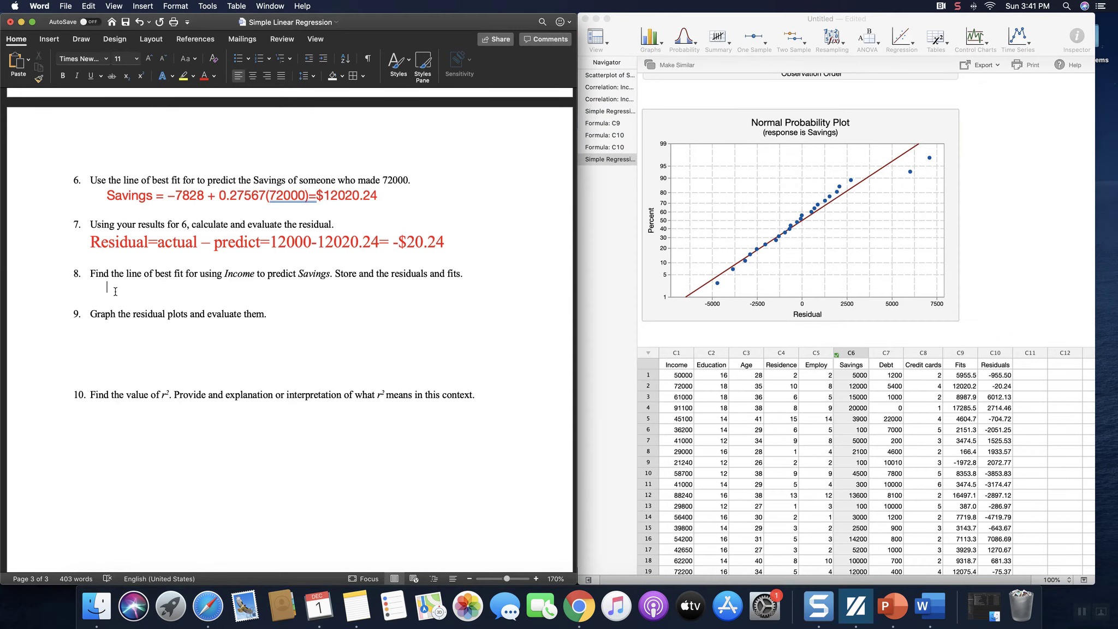
key(super+v)
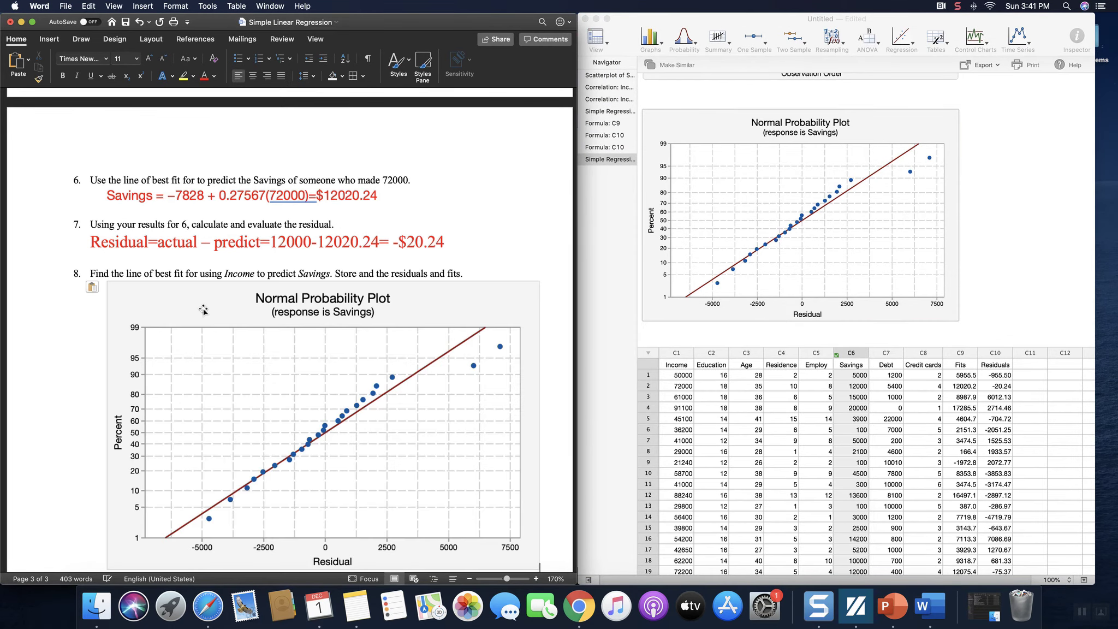
Step: Start a new line below the pasted plot at font size 18 and write "This is nearly normal since the points a"
key(Return)
scroll(200, 308, down, 5)
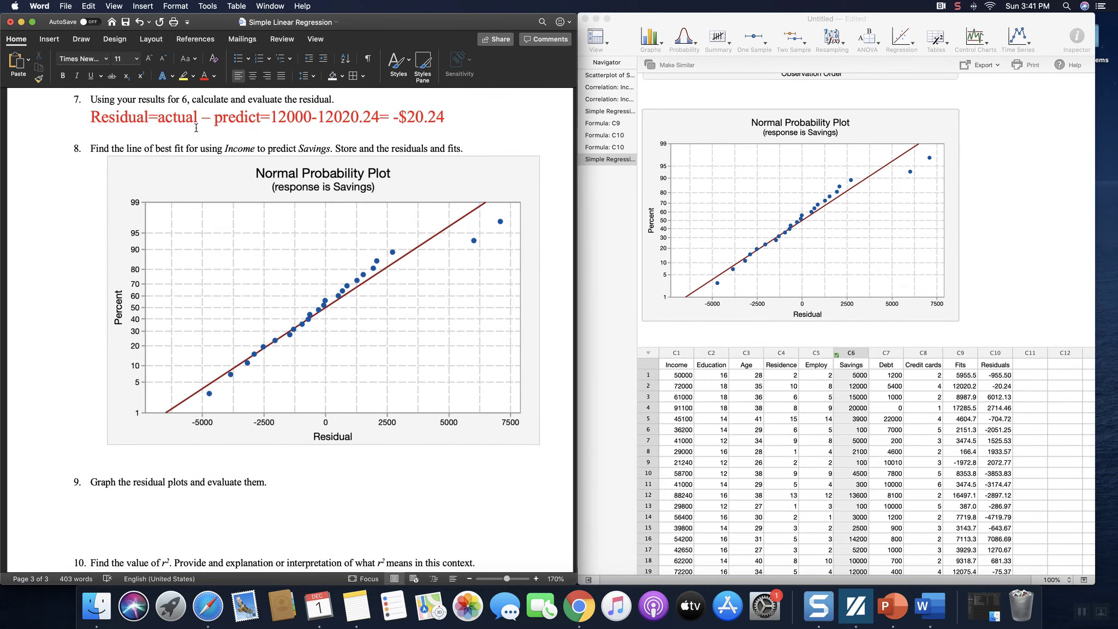
click(146, 61)
click(148, 61)
click(148, 62)
click(149, 61)
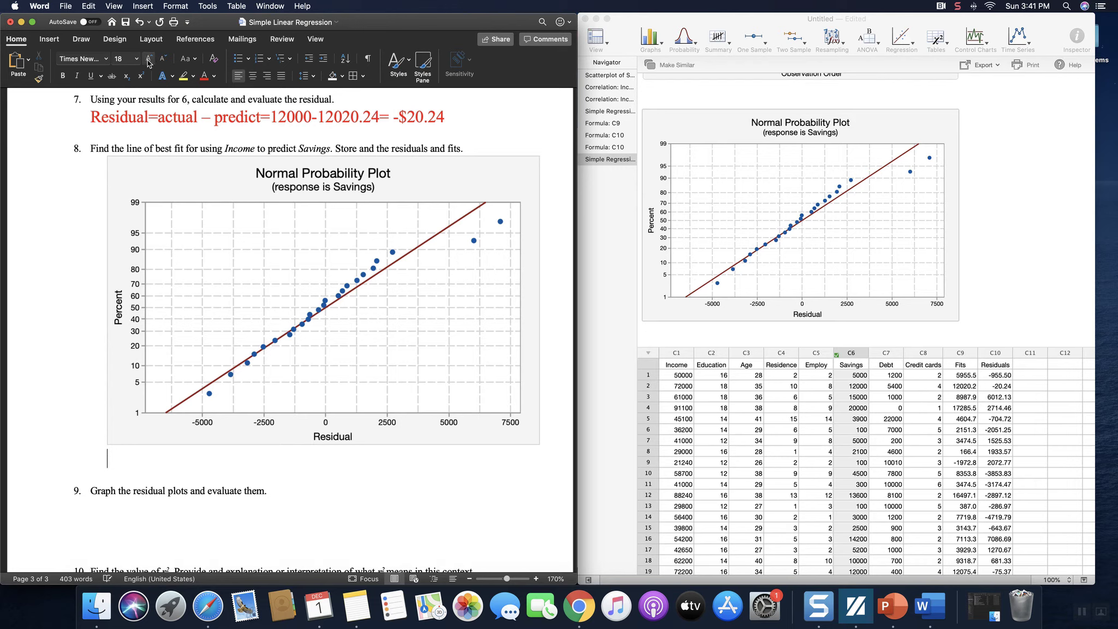
text(This is near)
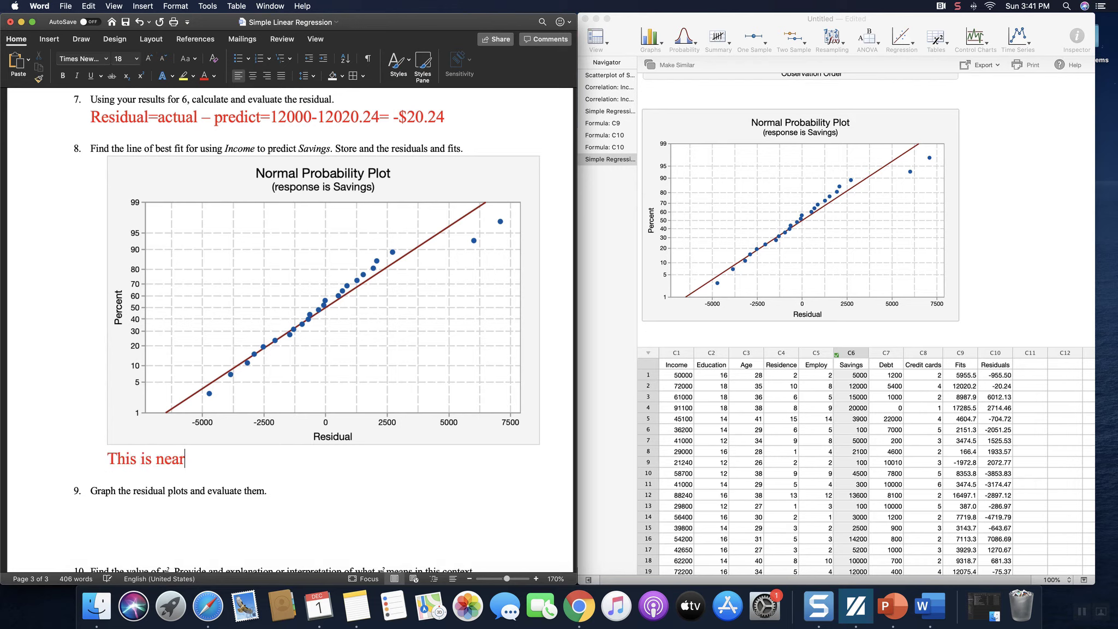
text(ly normal since the points a)
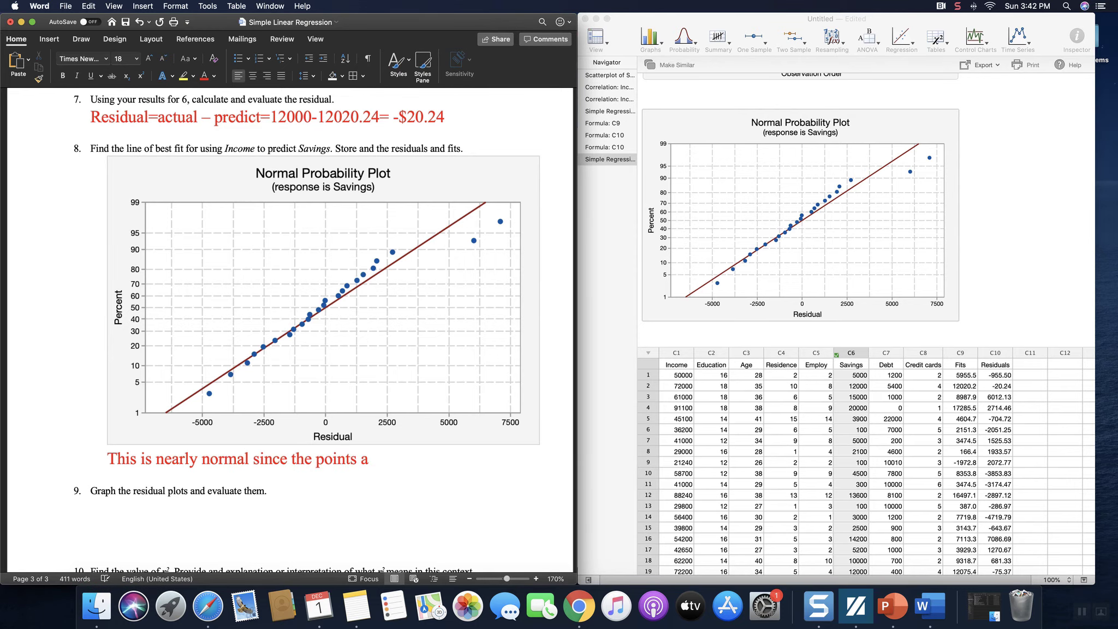
Step: Revise and complete the plot comment to read "This is nearly normal since the majority of the points are close to the line."
scroll(447, 297, up, 2)
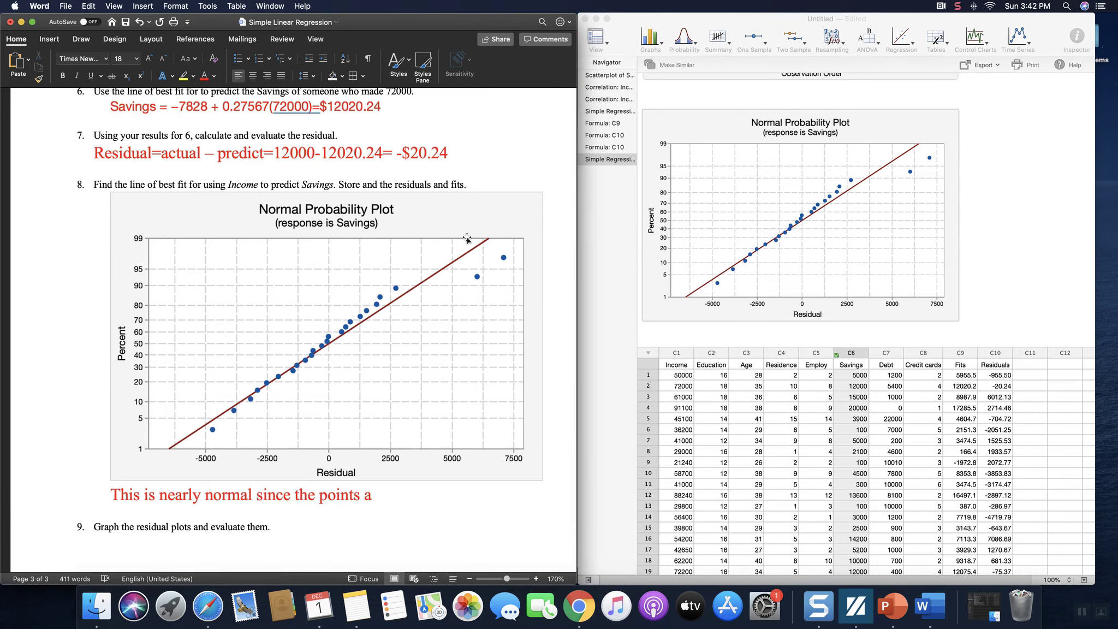
click(321, 496)
scroll(355, 500, up, 5)
scroll(355, 500, down, 14)
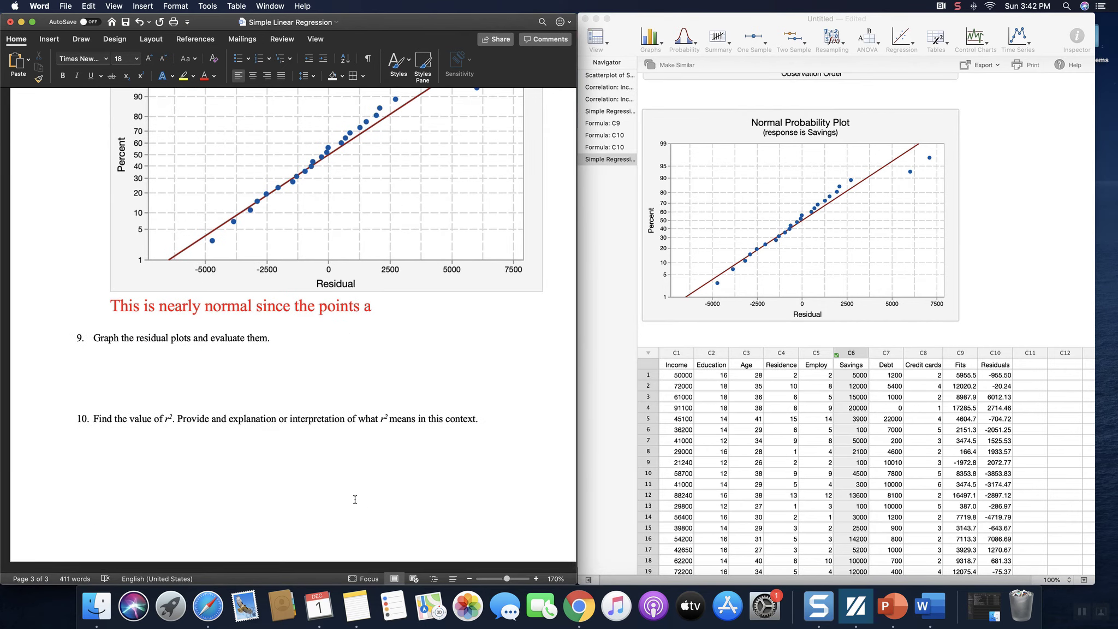
text(majority)
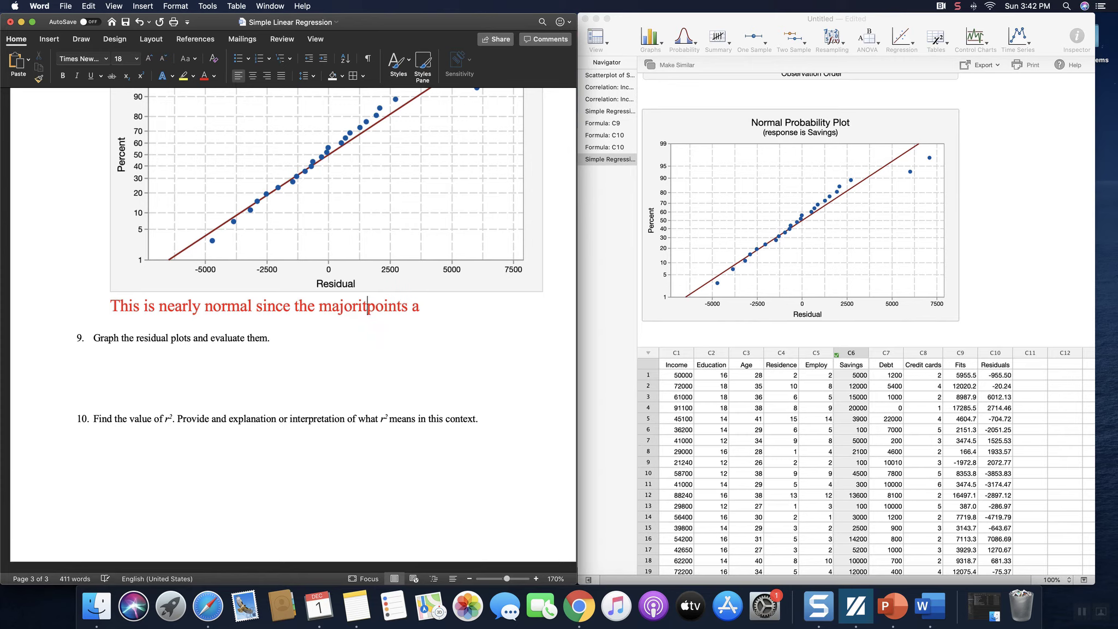
text( of the )
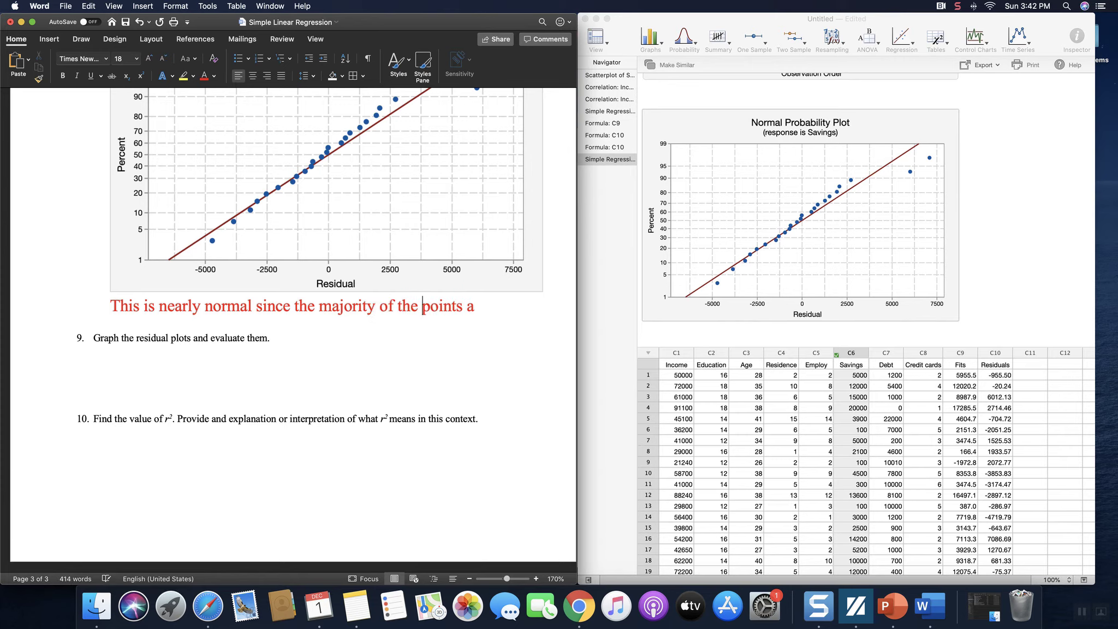
text(re co)
key(BackSpace)
text(lose to the )
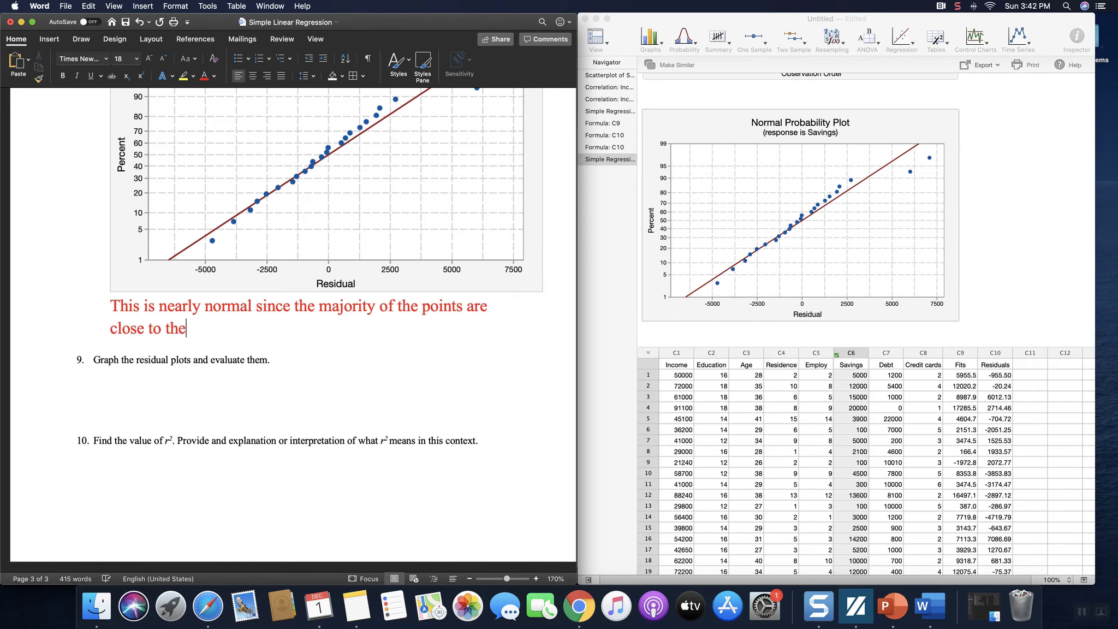
text(line.)
Step: Copy the residual Histogram from Minitab Express and paste it into the Word worksheet below the normality comment, adding blank lines before question 9
scroll(994, 303, down, 5)
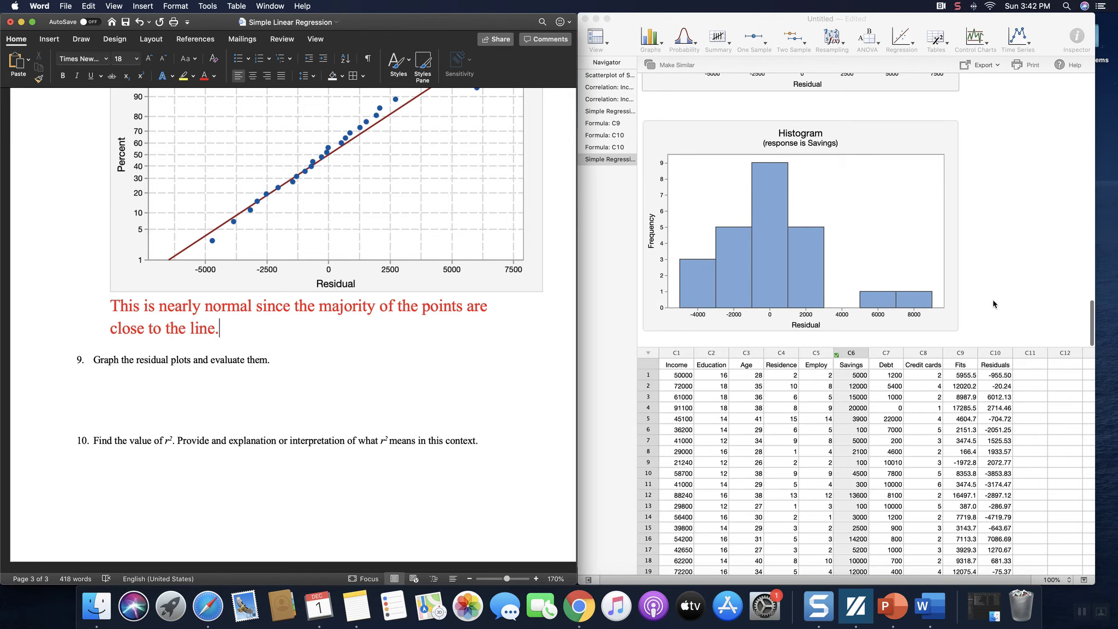
right_click(701, 137)
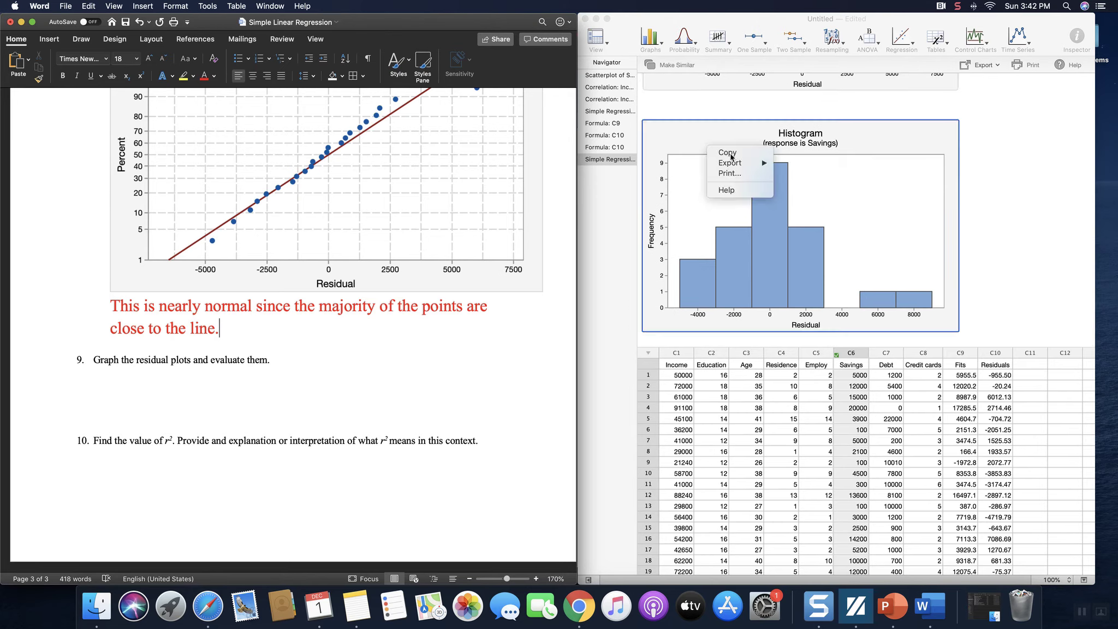
click(723, 164)
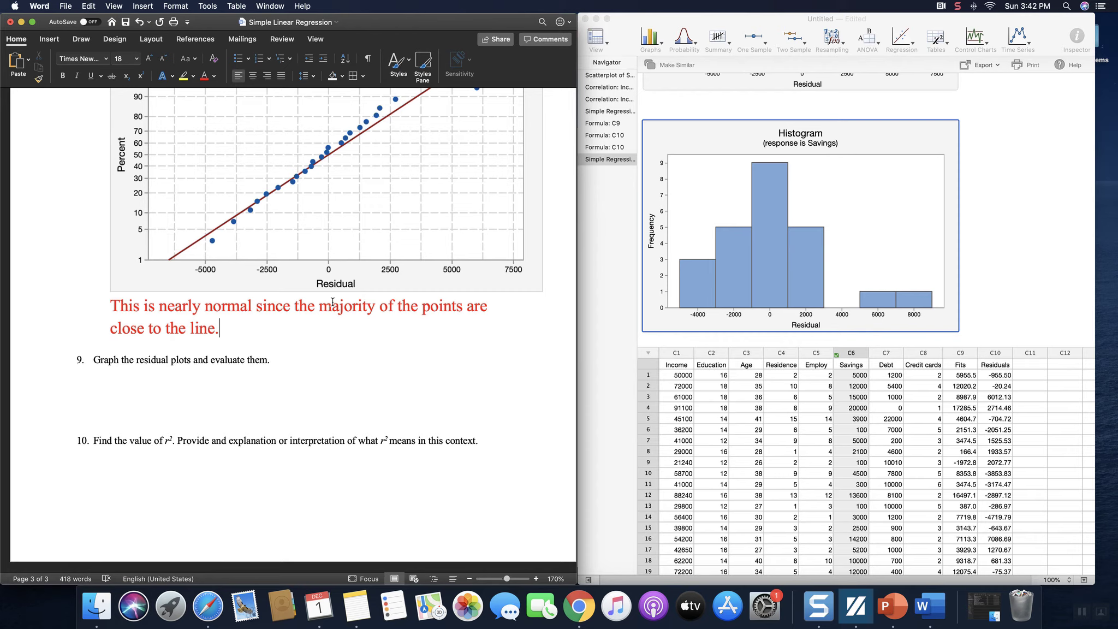
key(Return)
key(Return)
key(Return)
key(Return)
key(Up)
key(Up)
key(Up)
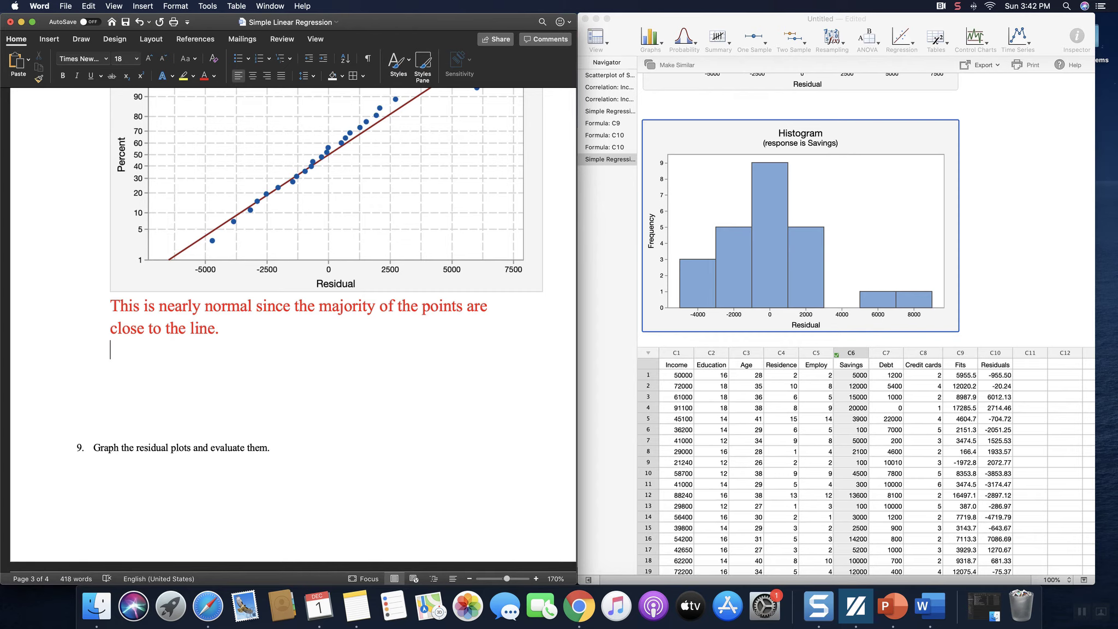
key(super+v)
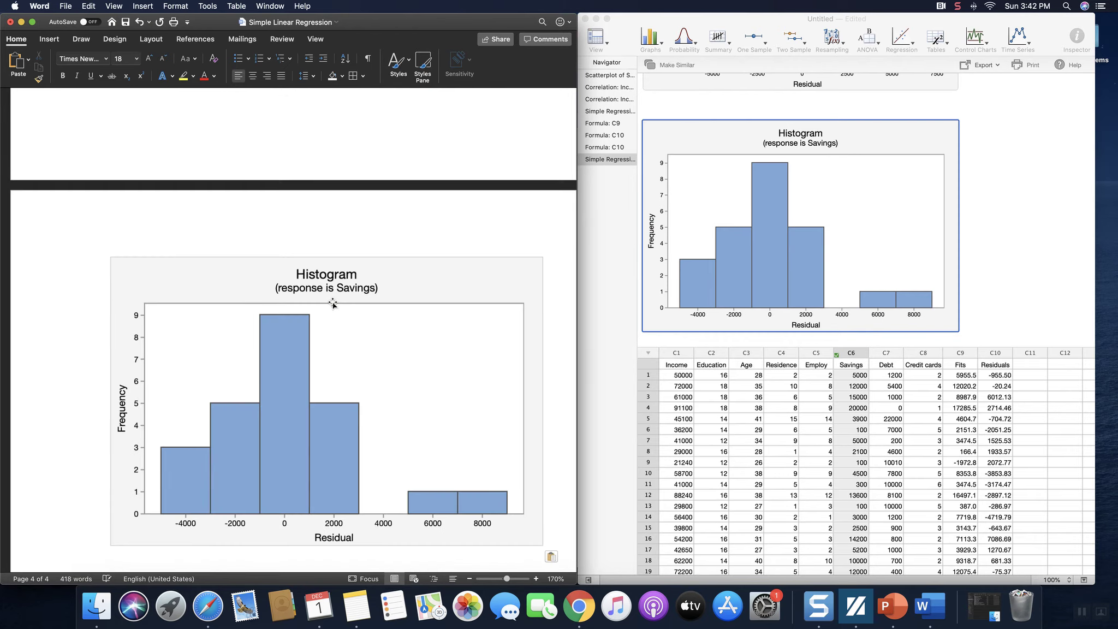
Step: Write "Since the histogram is unimodal, the residuals are nearly normal." on a new line below the pasted histogram
key(Return)
scroll(345, 296, down, 1)
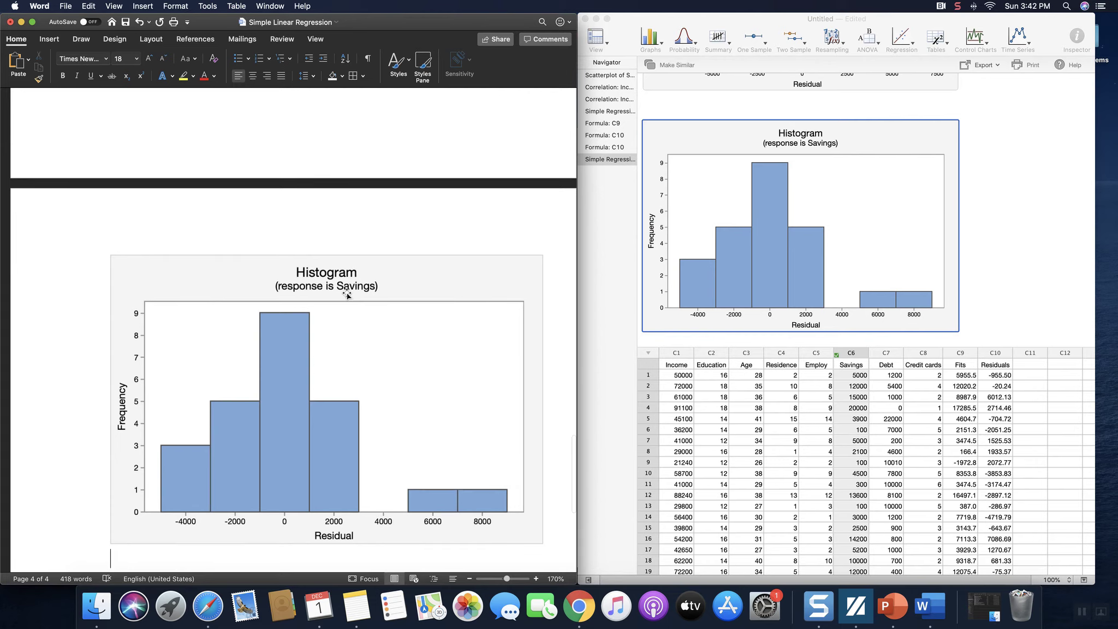
scroll(423, 282, down, 5)
scroll(424, 279, up, 2)
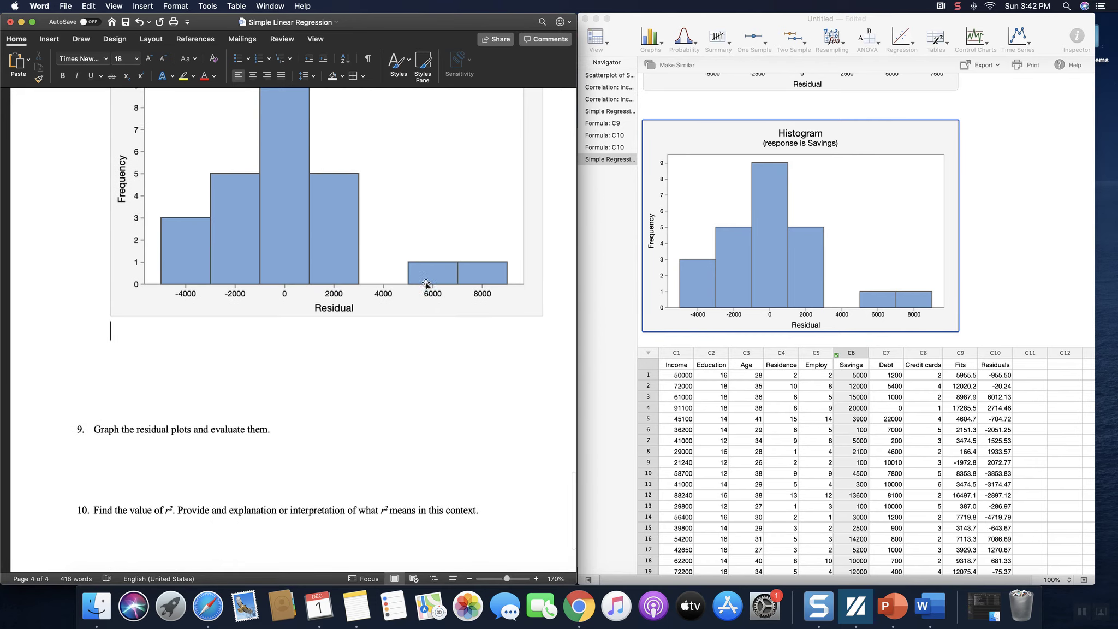
scroll(421, 279, up, 1)
text(Since the )
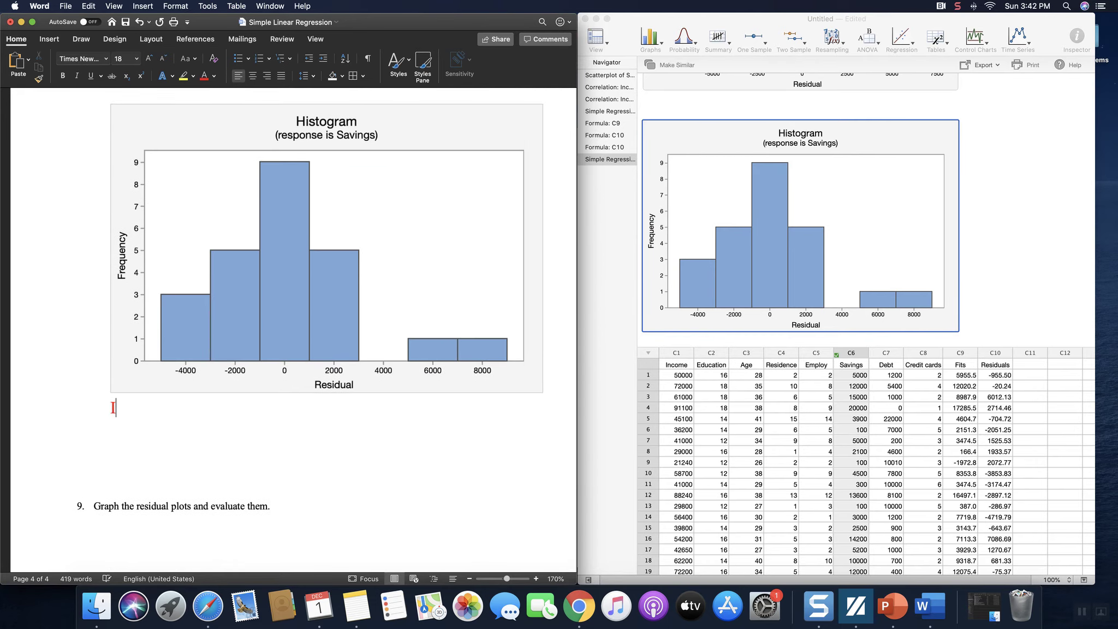
text(his)
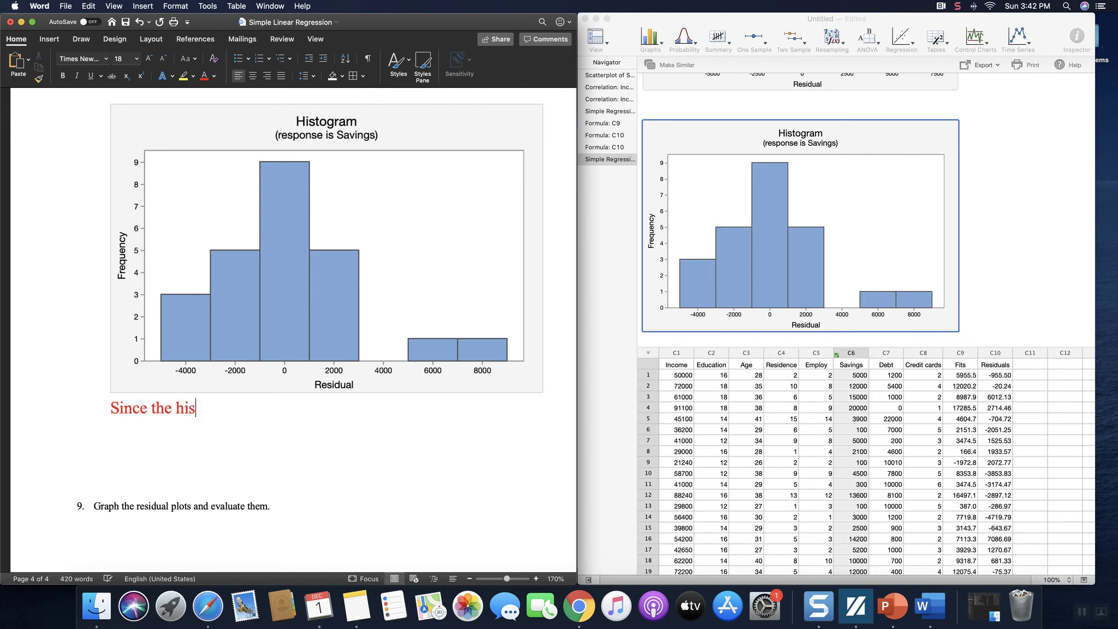
text(togram is ne)
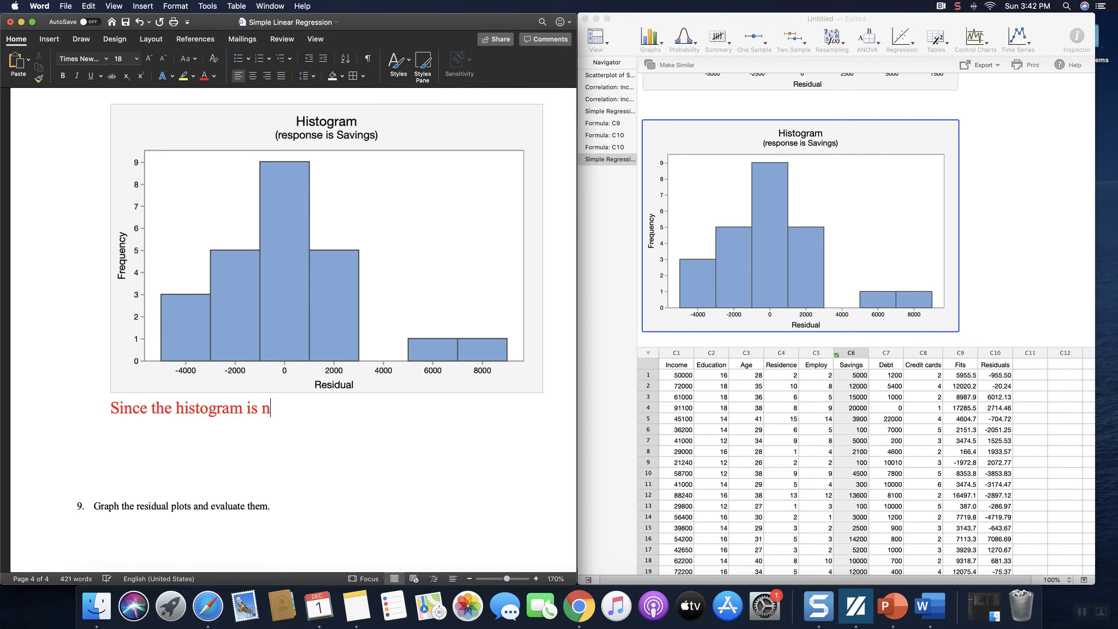
key(BackSpace)
key(BackSpace)
text(unimo)
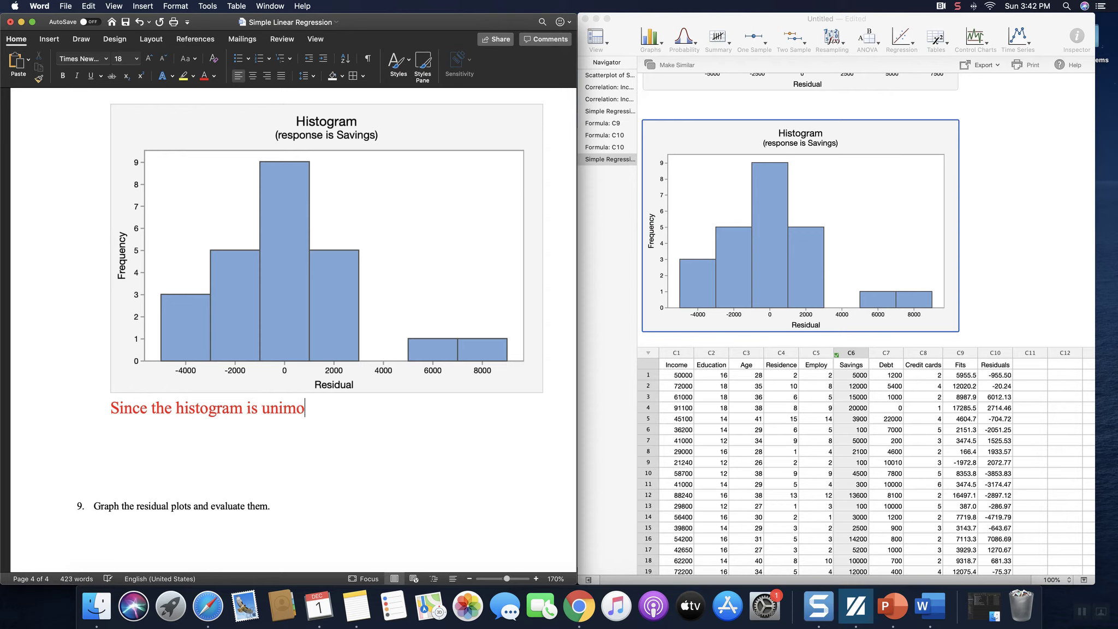
text(dal, the residu)
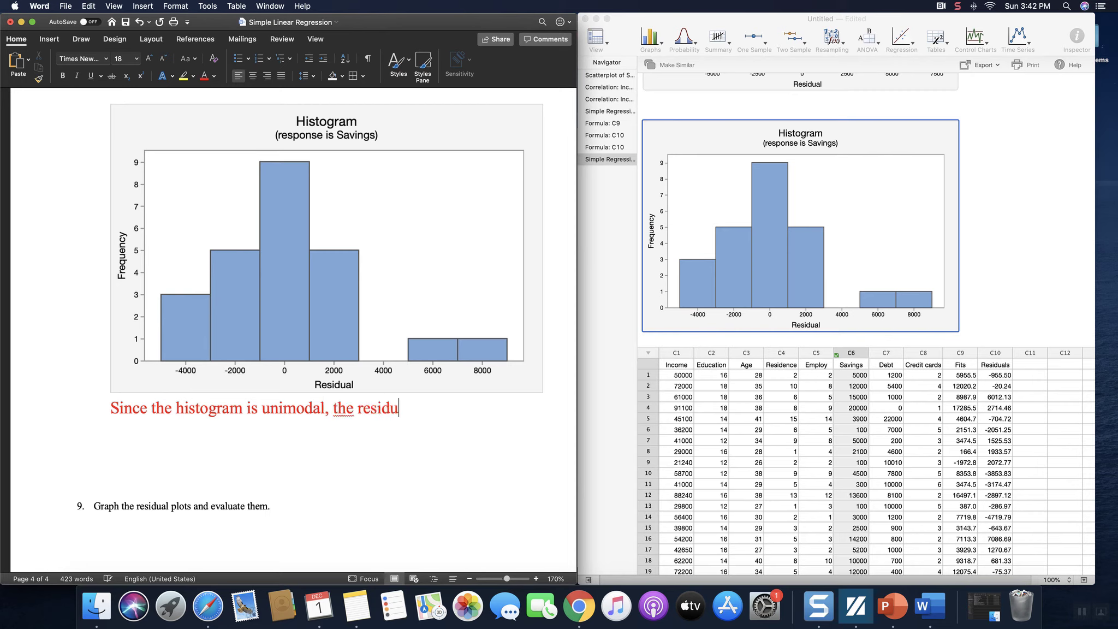
text(als are nearly no)
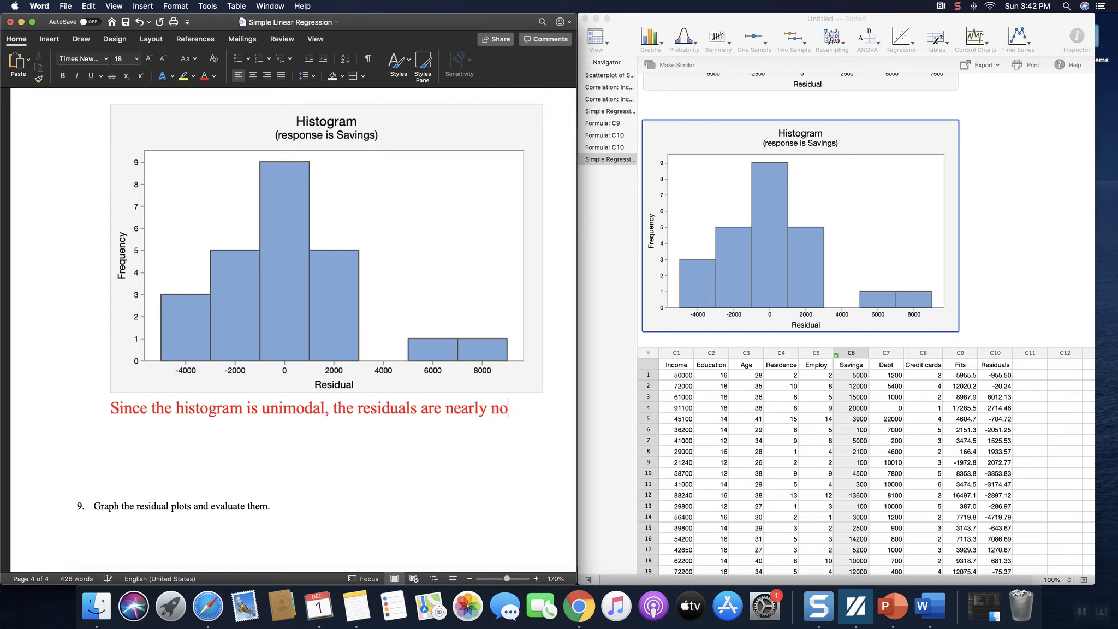
text(rmal.)
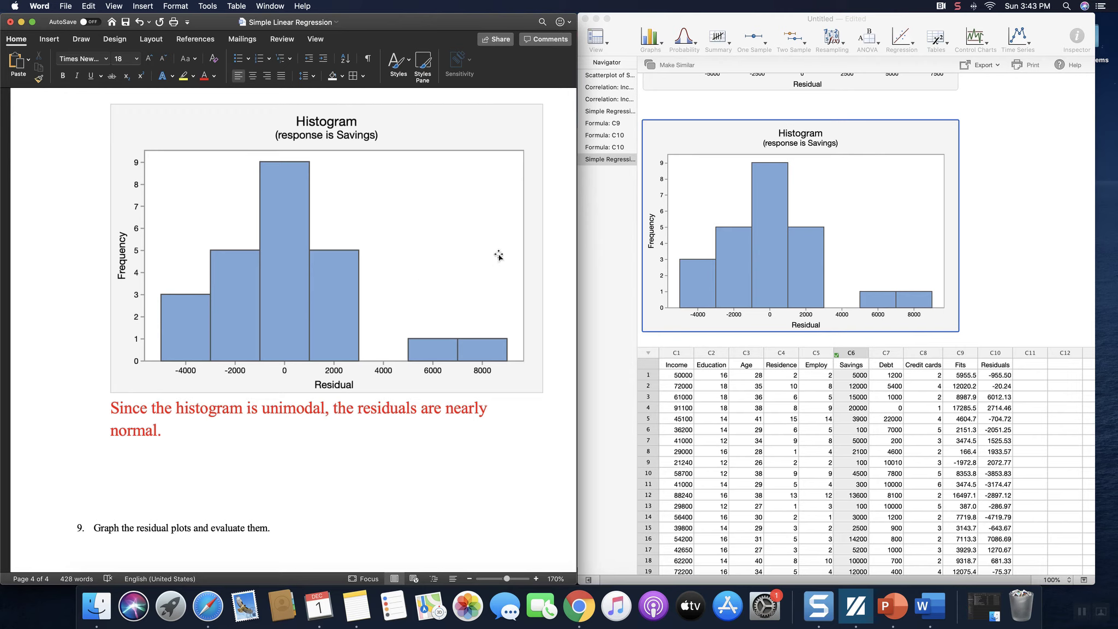
Step: Switch to Minitab Express and copy the Versus Fits residual plot from the simple regression output
click(977, 264)
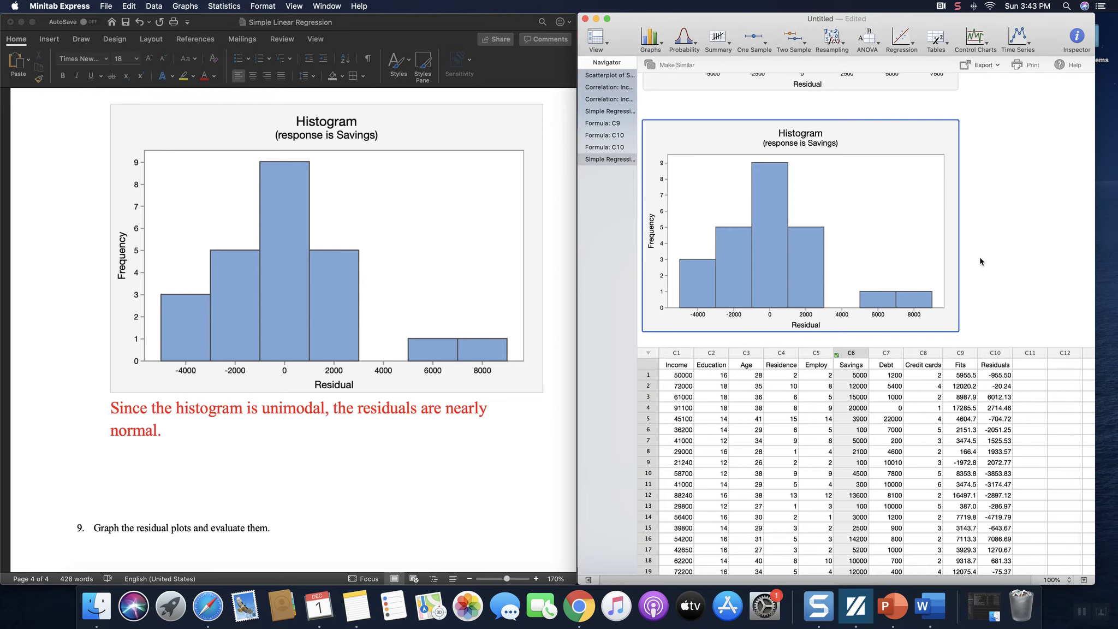
scroll(978, 254, up, 10)
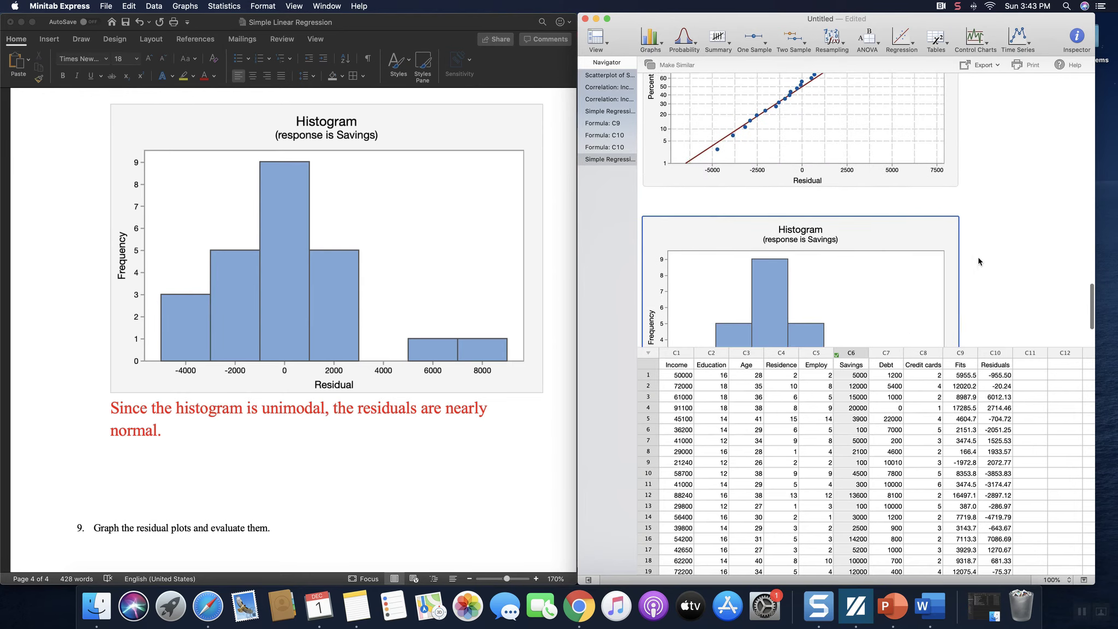
scroll(976, 247, down, 5)
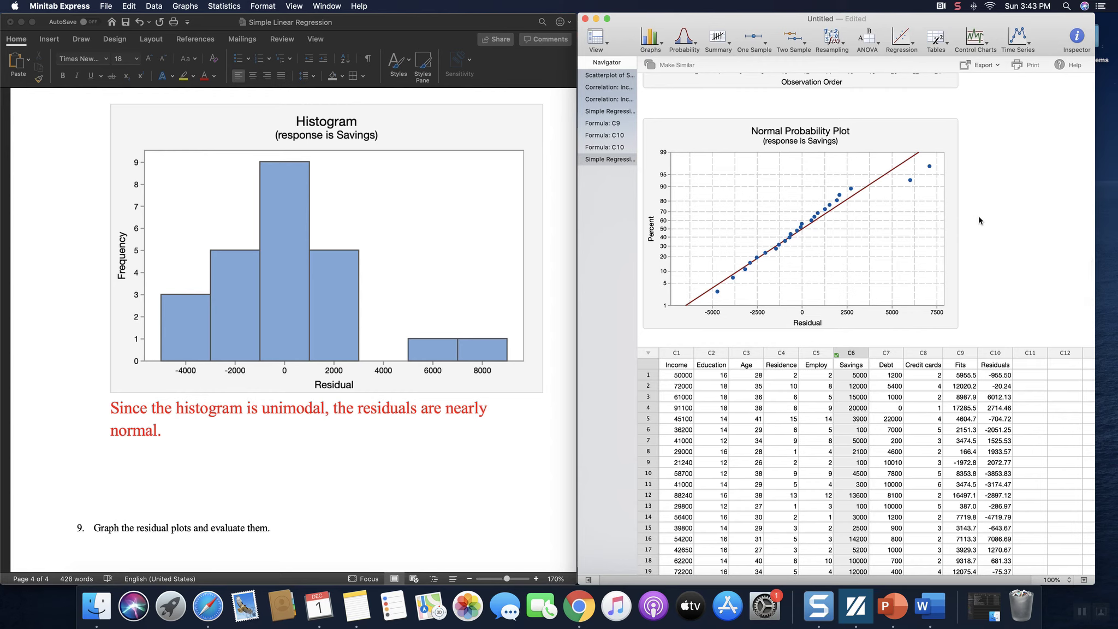
scroll(979, 220, up, 12)
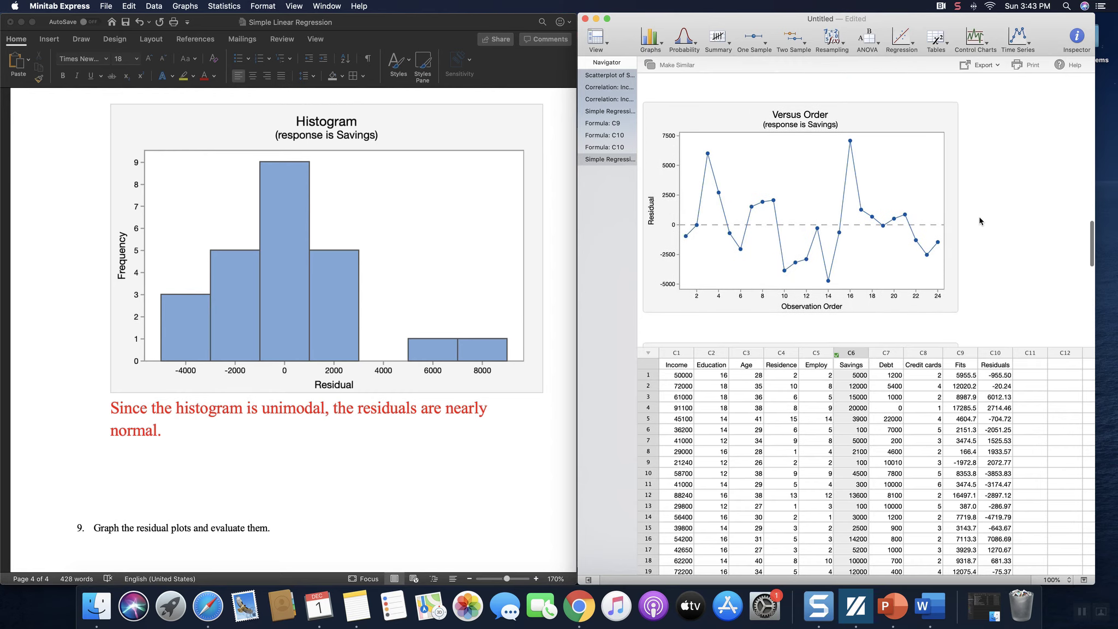
scroll(975, 221, up, 5)
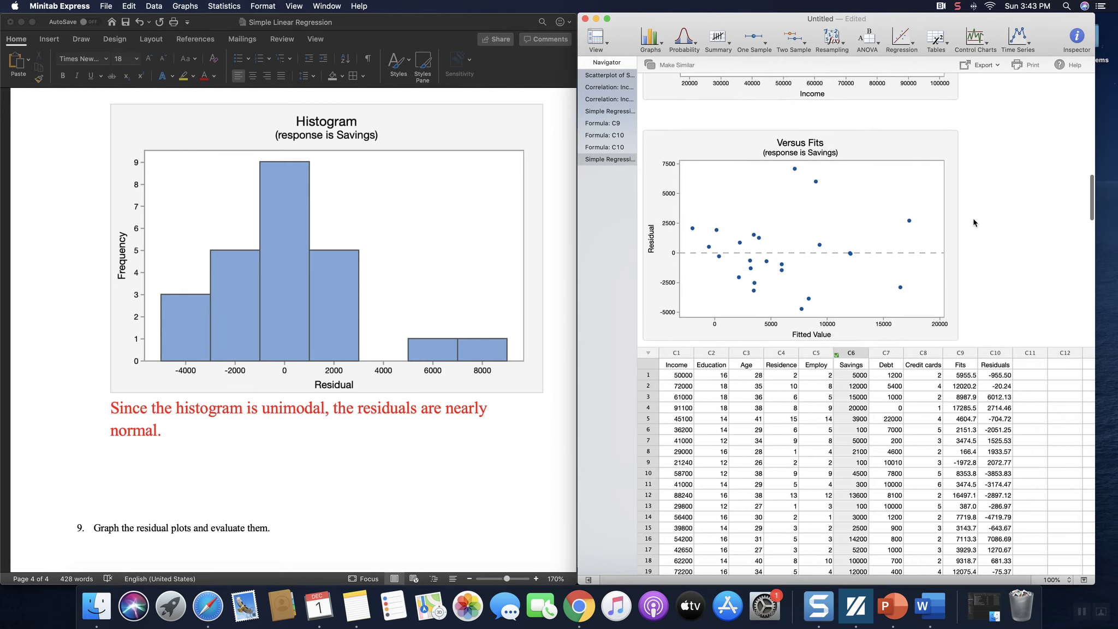
scroll(974, 221, down, 1)
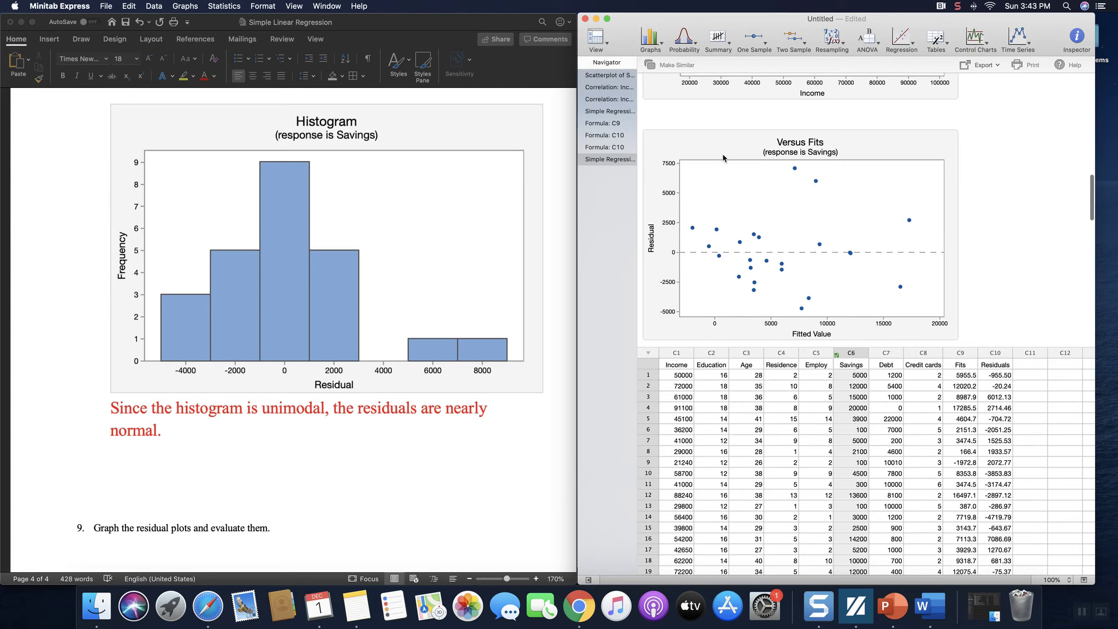
right_click(676, 142)
click(700, 150)
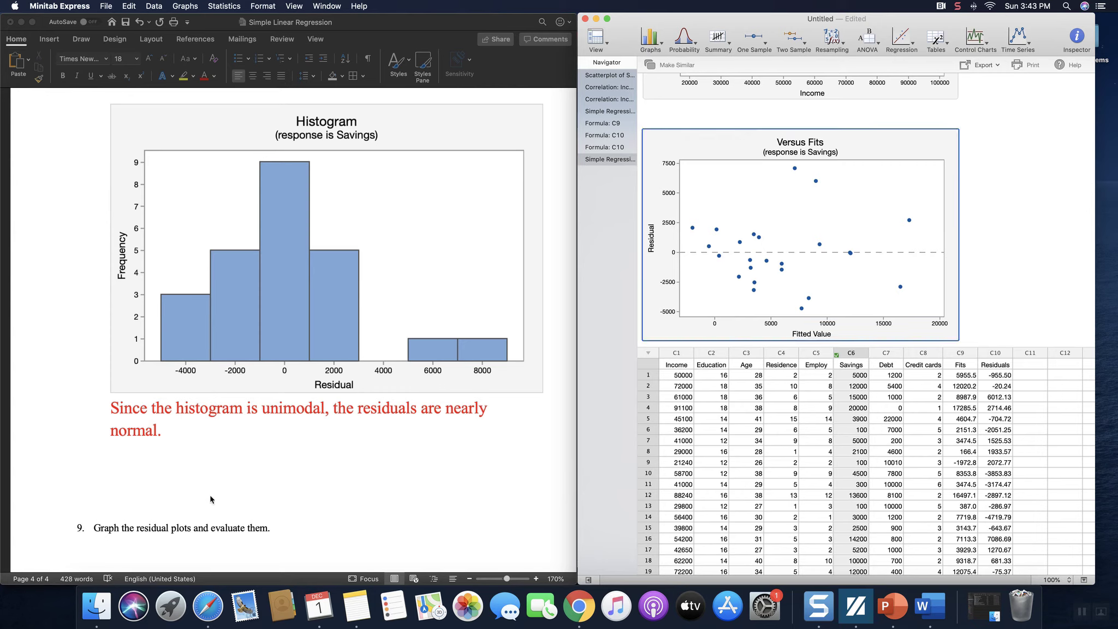
Step: Paste the Versus Fits plot into the Word worksheet below the comment about the unimodal histogram
click(177, 458)
click(158, 457)
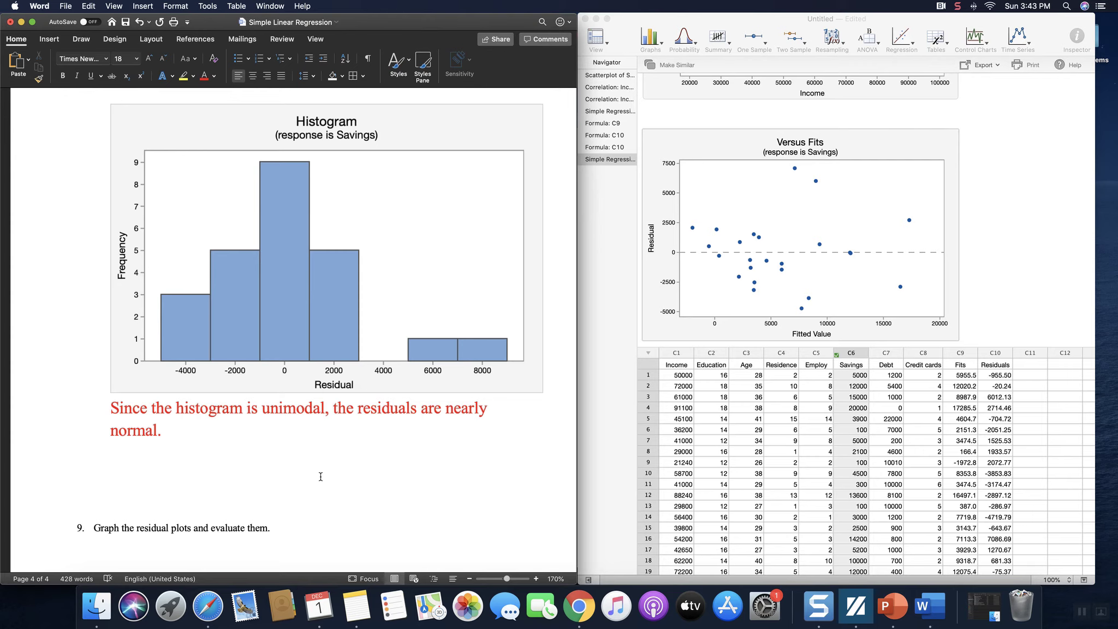
key(super+v)
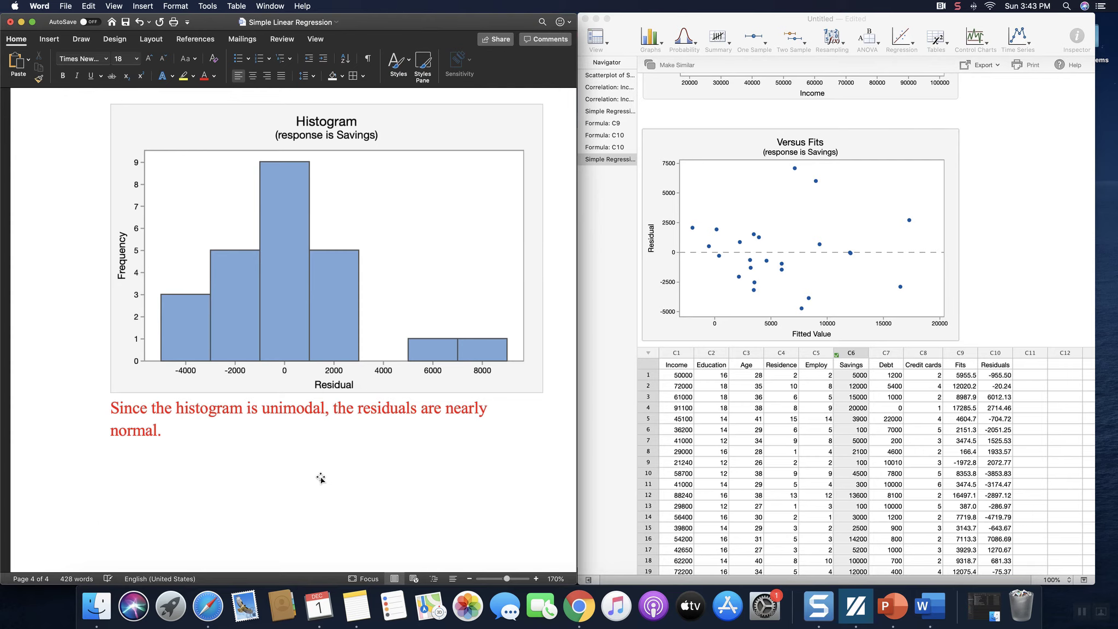
scroll(321, 478, down, 10)
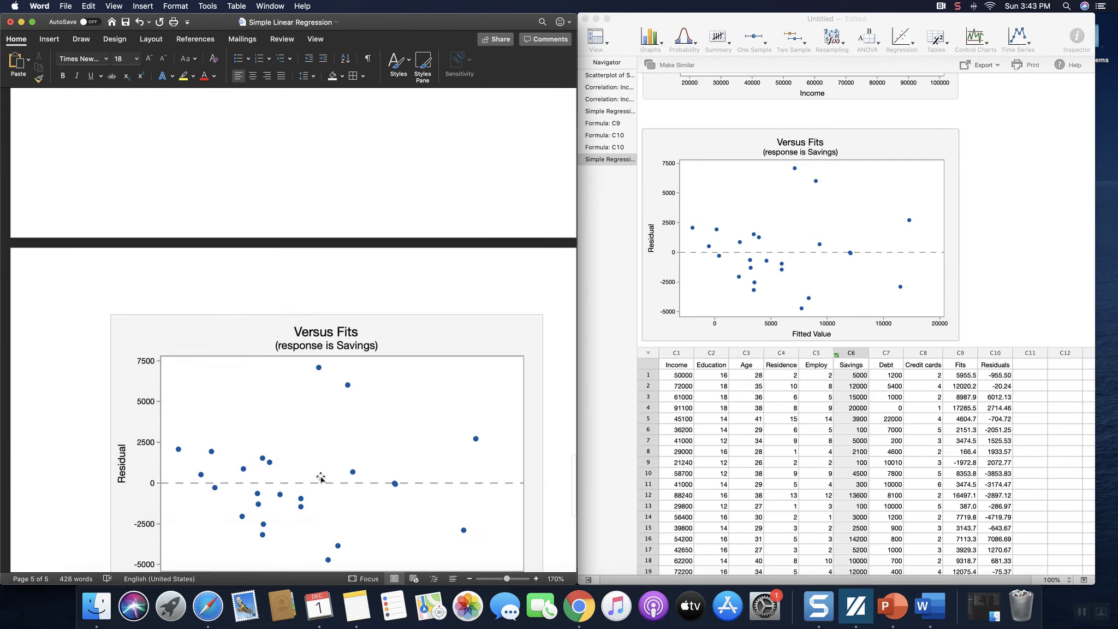
scroll(320, 471, up, 4)
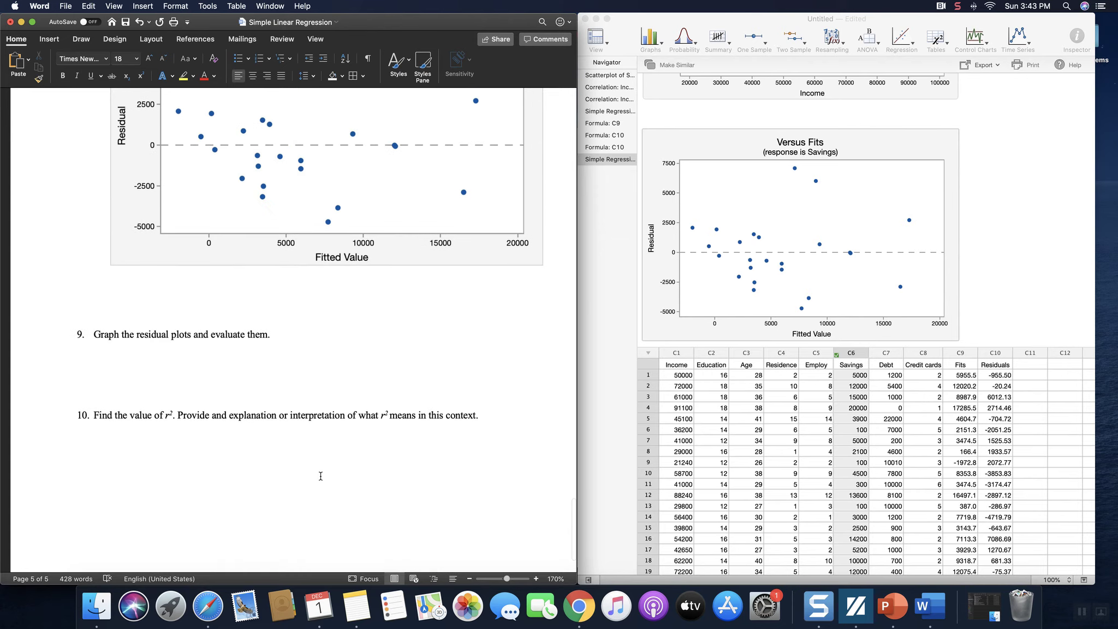
Step: Move question 9, "Graph the residual plots and evaluate them.", to directly below question 8, with an unnumbered line above the Normal Probability Plot
drag(272, 389, 94, 391)
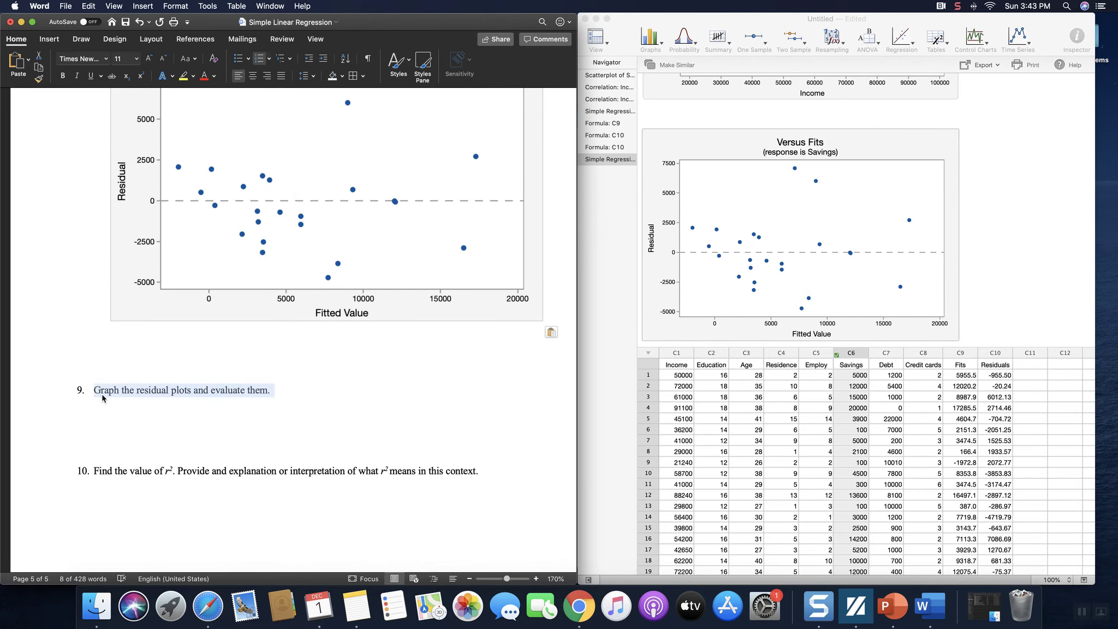
key(BackSpace)
scroll(161, 352, down, 3)
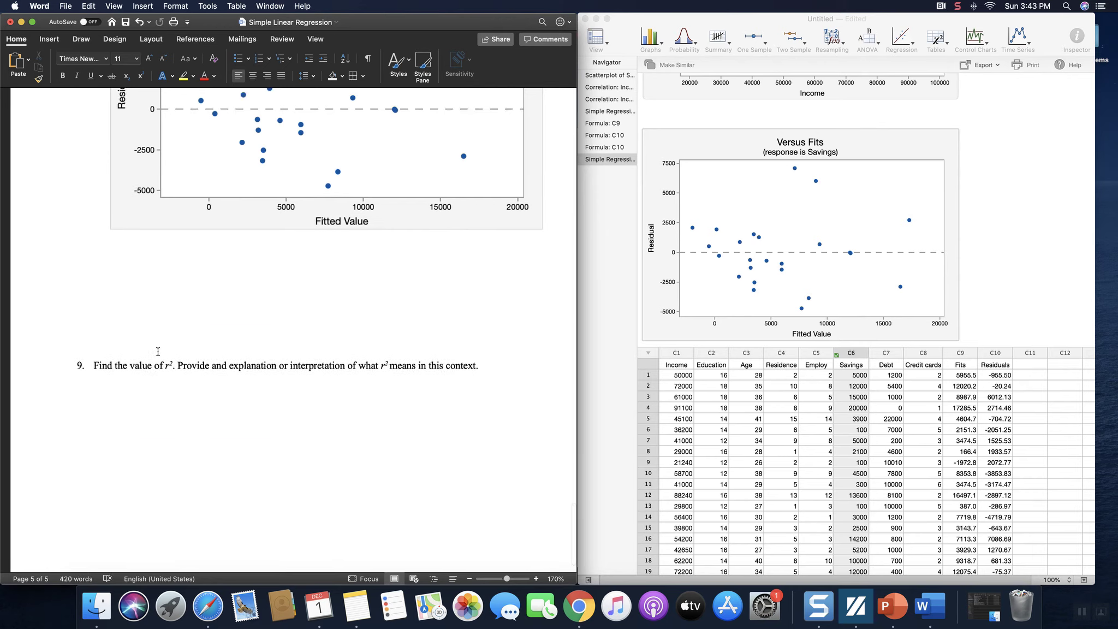
scroll(163, 355, up, 5)
scroll(163, 356, up, 10)
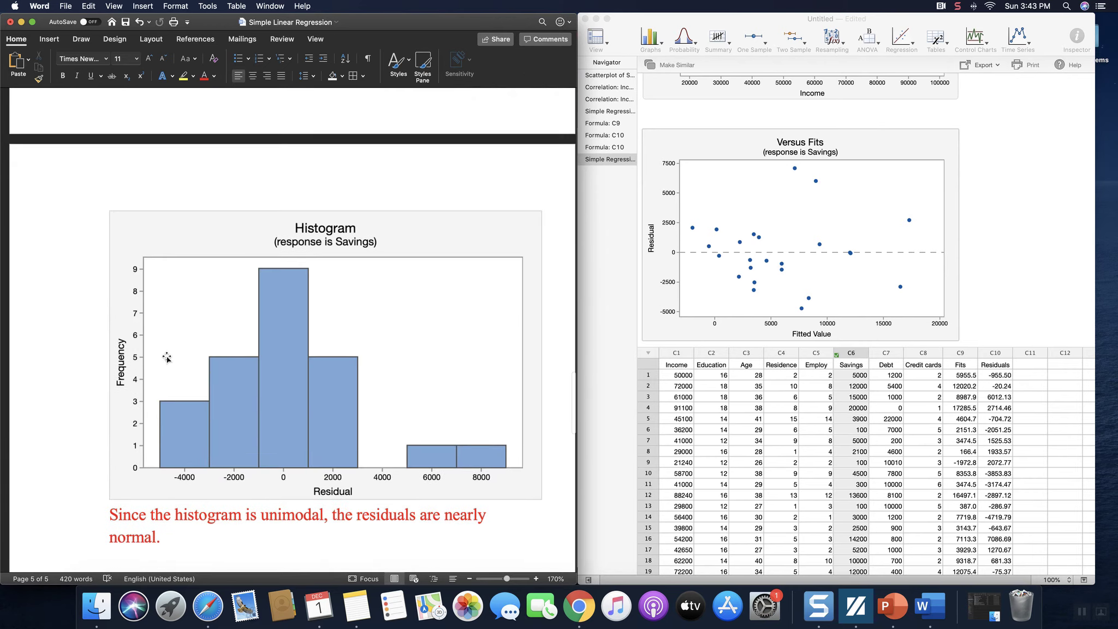
scroll(171, 360, up, 10)
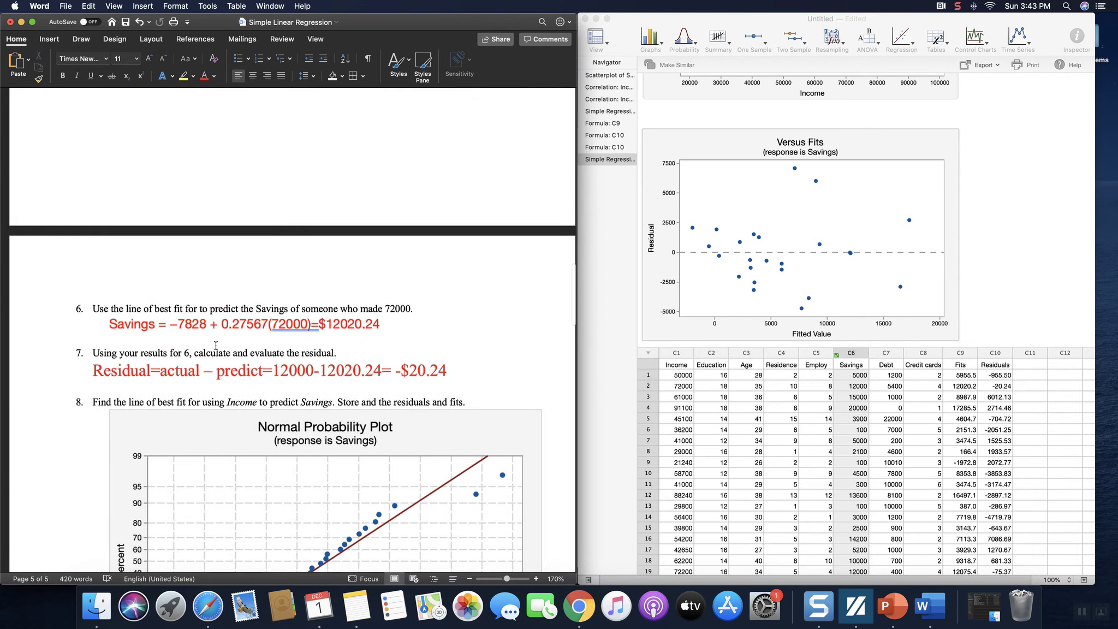
key(Return)
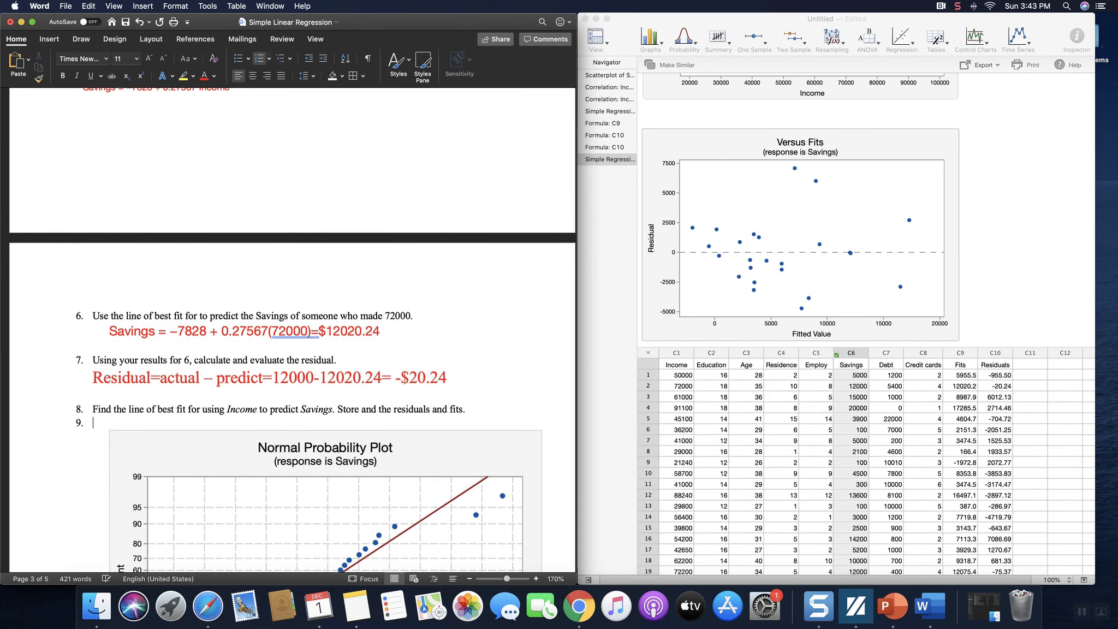
text(Graph the residual plots and evaluate them.)
key(BackSpace)
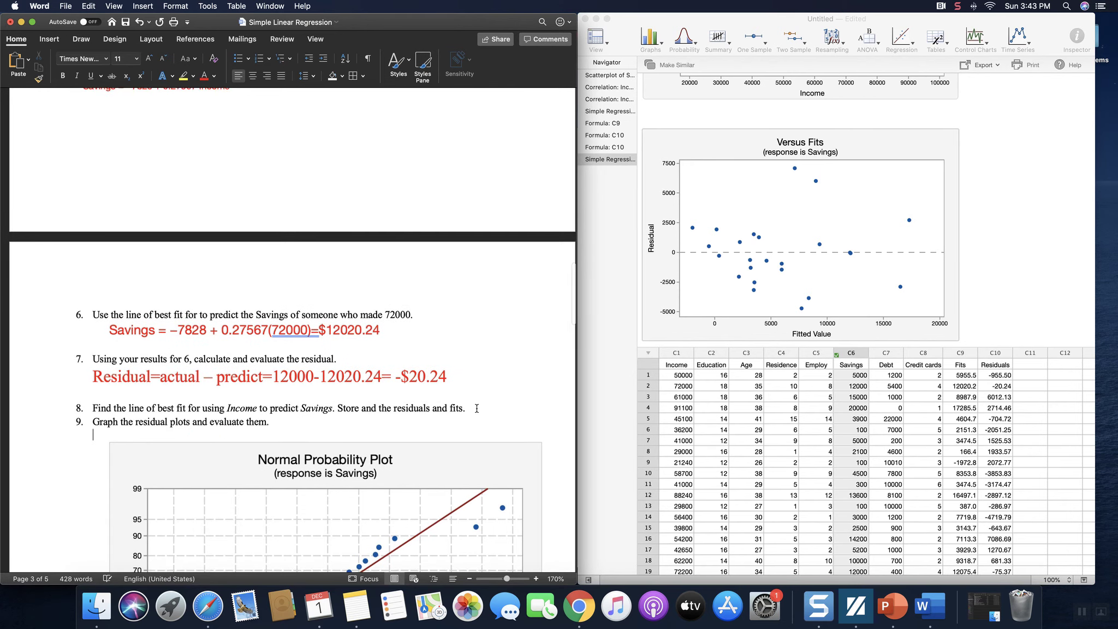
Step: Insert an unnumbered blank line between questions 8 and 9
click(476, 409)
key(Return)
key(BackSpace)
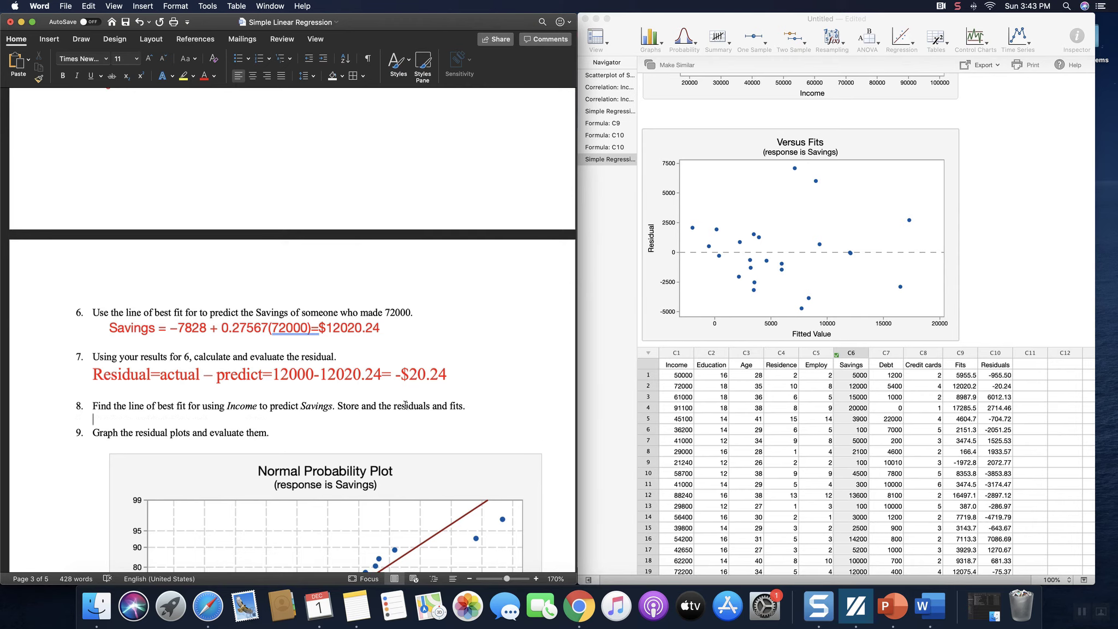
Step: Begin a comment below the pasted Versus Fits plot with "This is equally spread"
scroll(412, 373, down, 20)
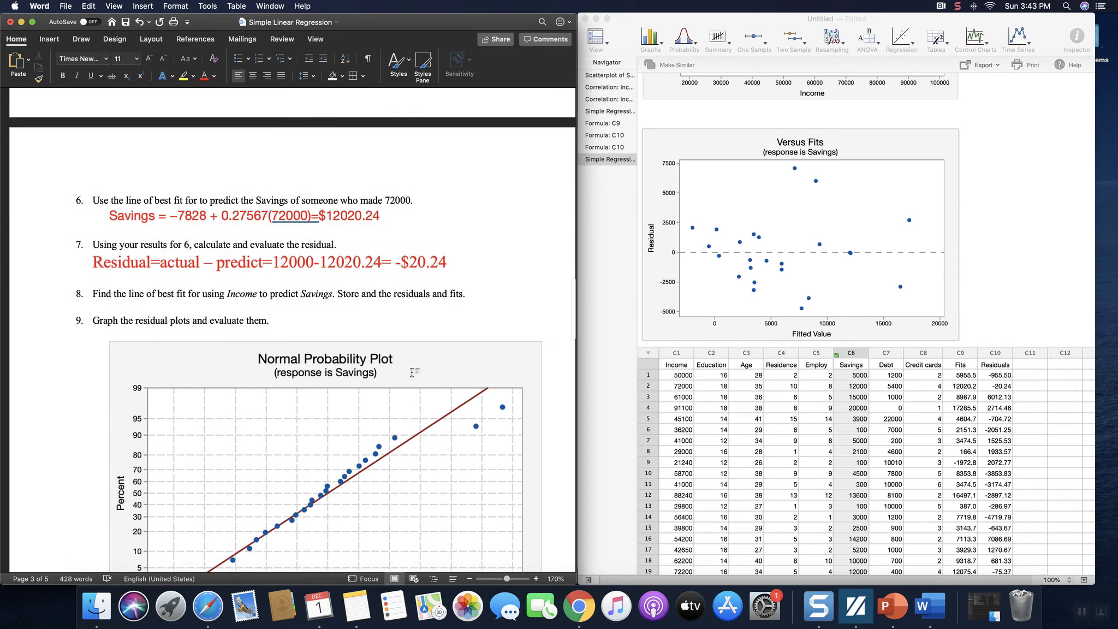
scroll(412, 373, down, 20)
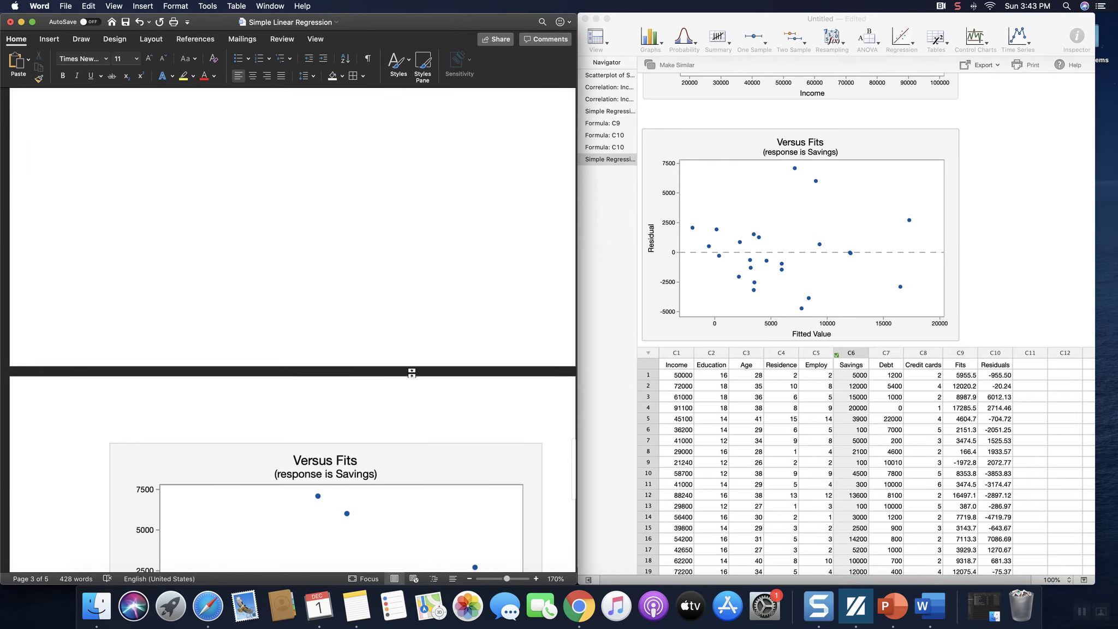
scroll(411, 373, up, 2)
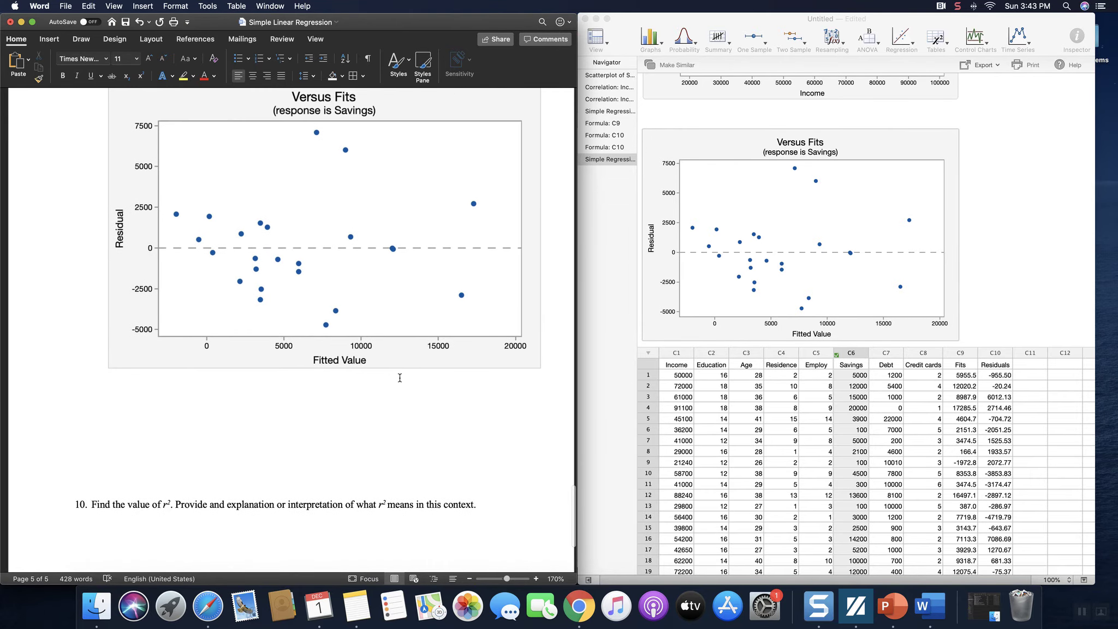
scroll(182, 413, up, 2)
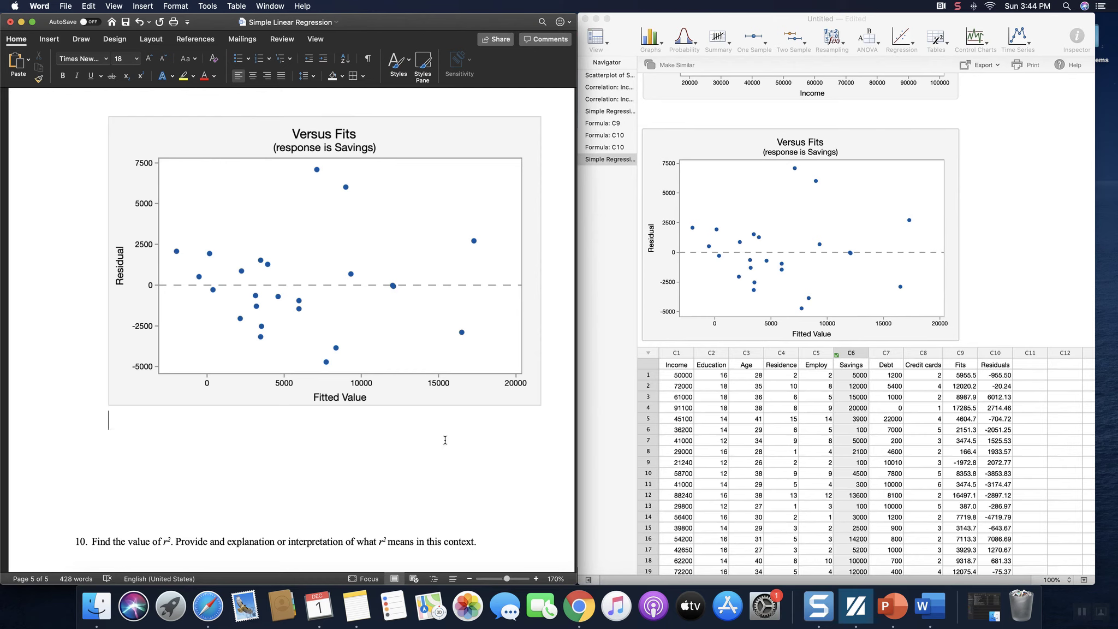
text(This isequl)
key(BackSpace)
key(BackSpace)
text(ually )
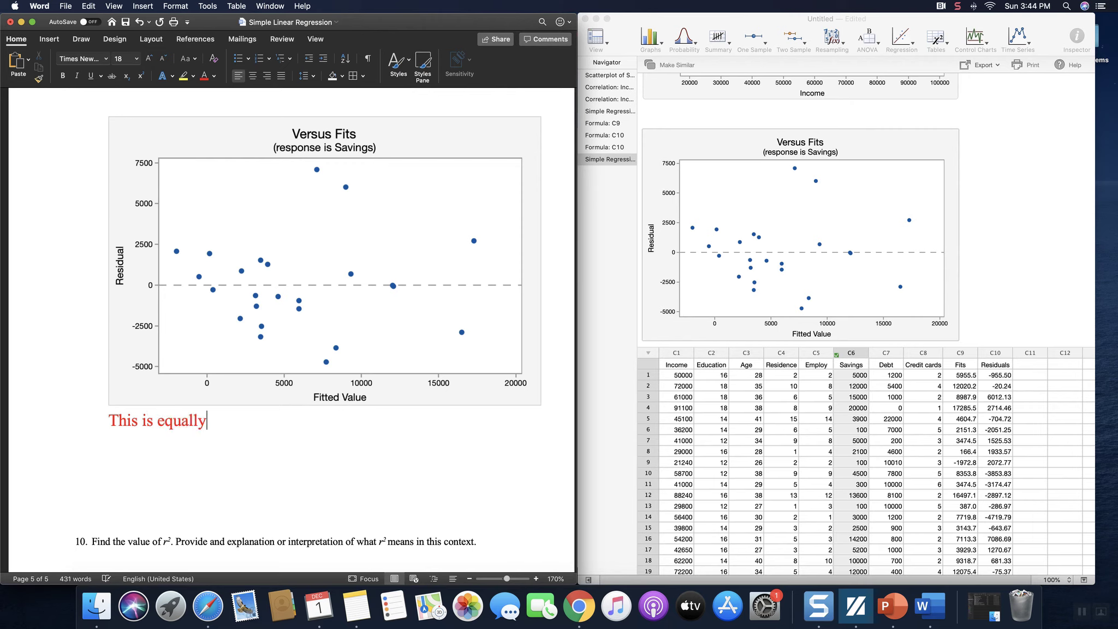
text(spread )
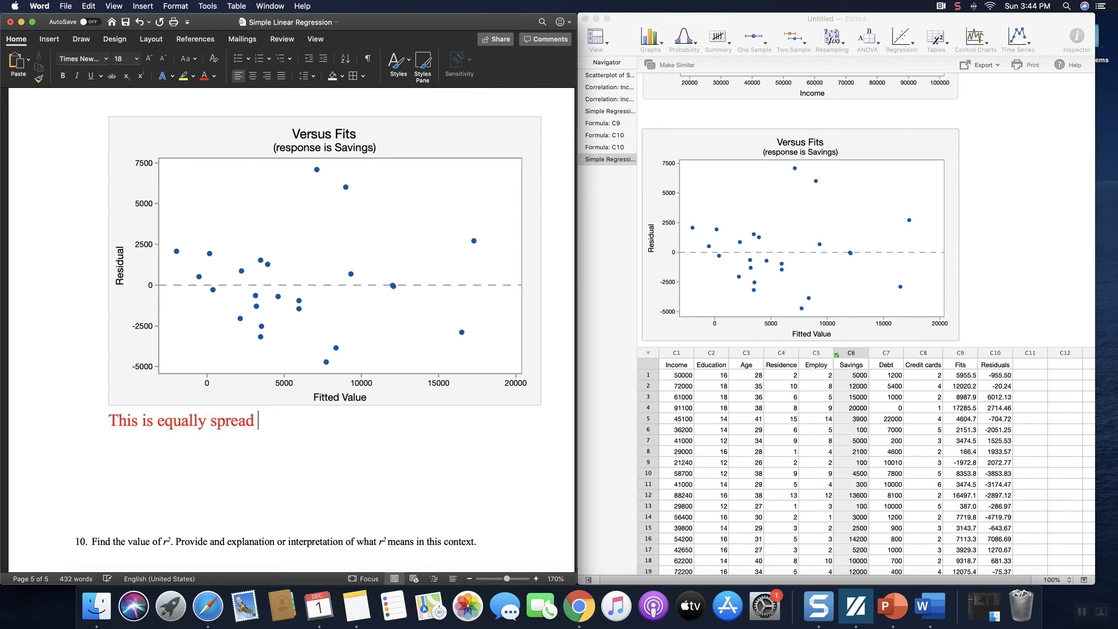
Step: Complete the sentence with "because we have about the same number of points above and below zero."
text(because i)
text( have abo)
key(BackSpace)
key(BackSpace)
key(BackSpace)
key(BackSpace)
key(BackSpace)
key(BackSpace)
key(BackSpace)
key(BackSpace)
key(BackSpace)
key(BackSpace)
text(we have about the same number of points ab)
key(BackSpace)
text(bl)
key(BackSpace)
text(ove and p)
key(BackSpace)
text(below zero.)
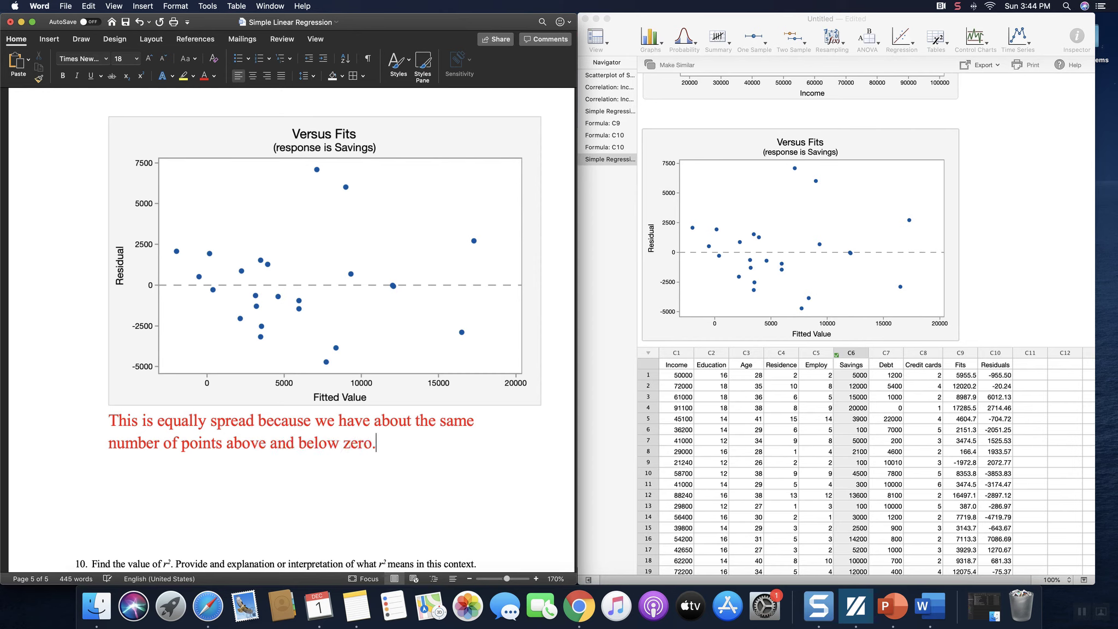
Step: Add on a new line "However, this still not a good model because there is a cone pattern in the residual graph."
key(Return)
text(Howe)
text(ver, t)
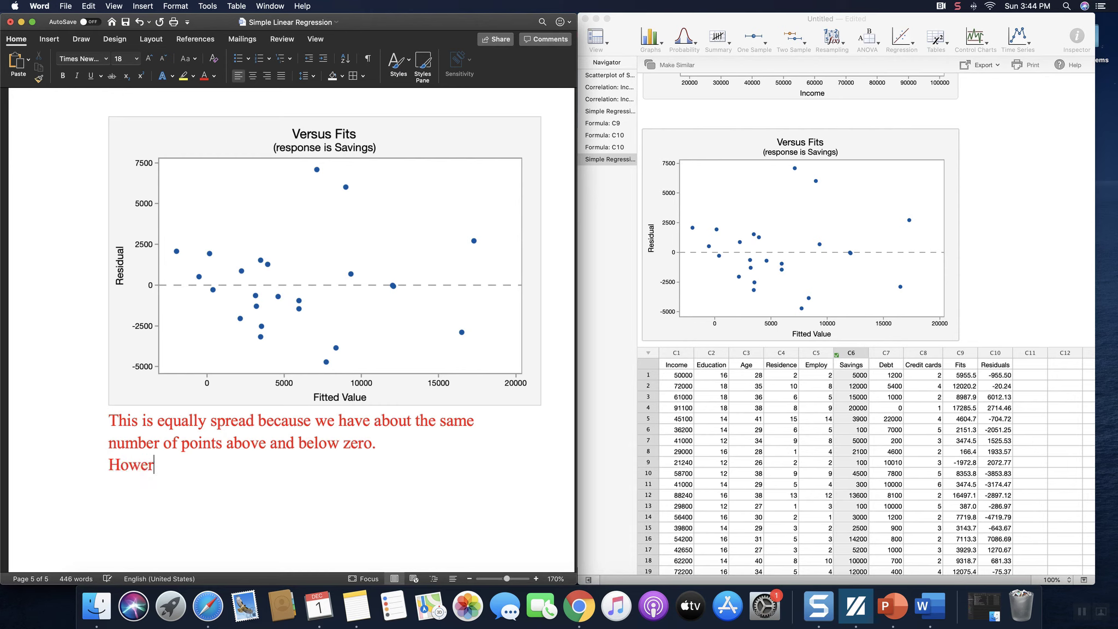
text(his is)
key(BackSpace)
key(BackSpace)
text(still )
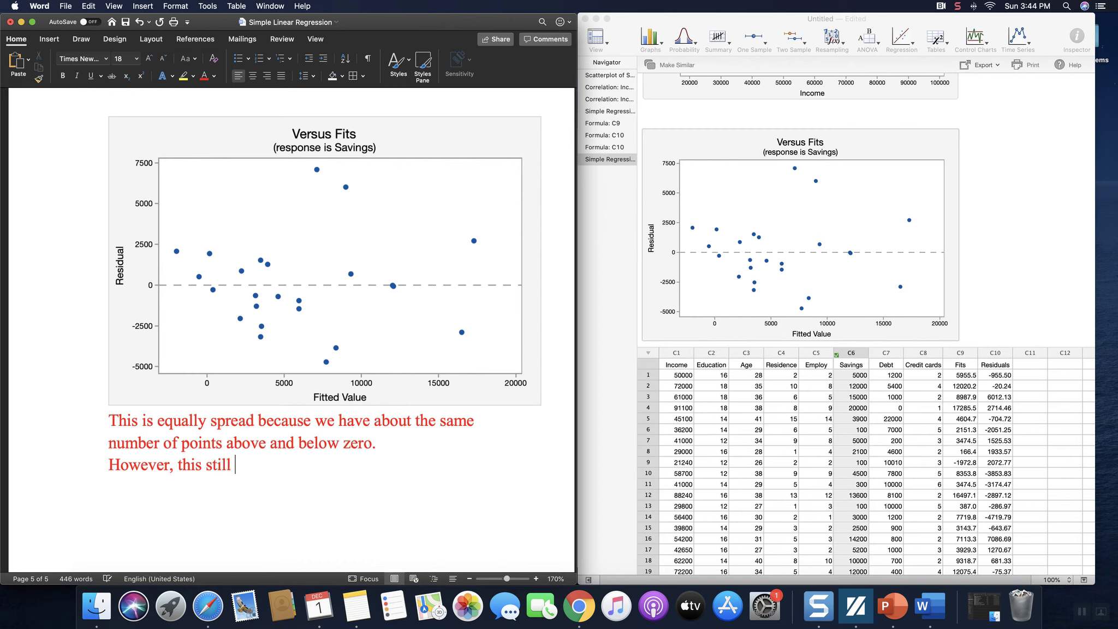
text(not a good)
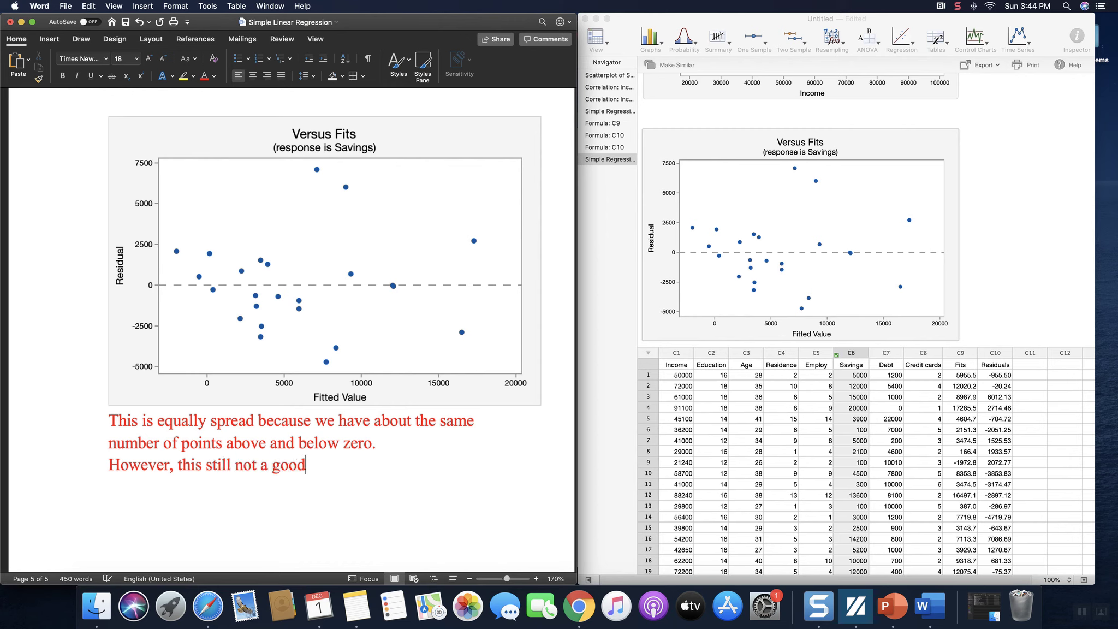
text( model bec)
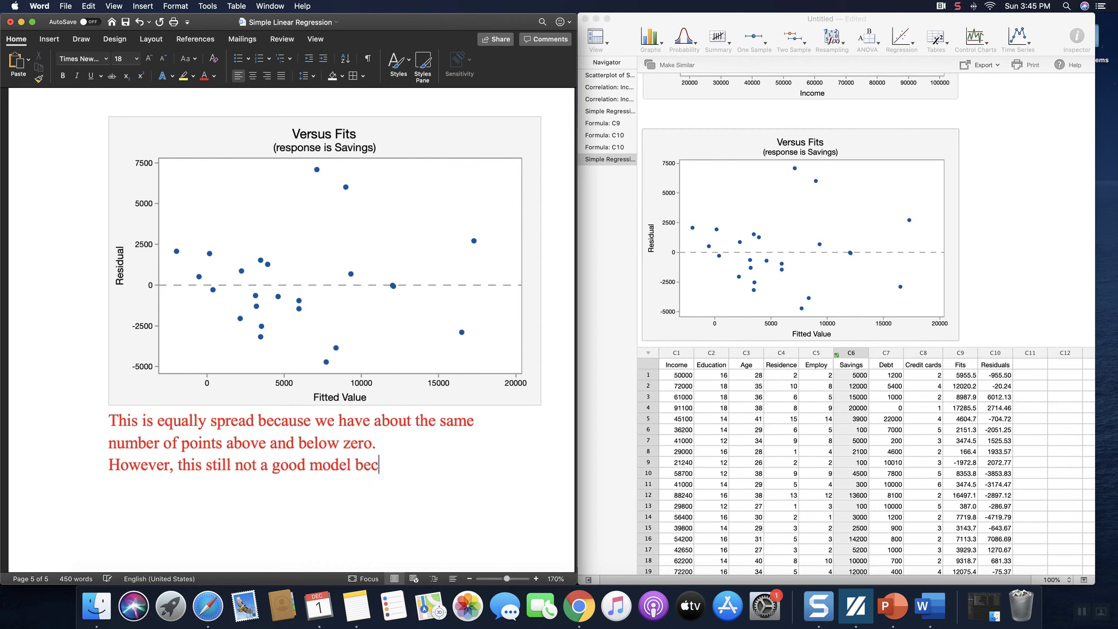
text(ause there is a conde)
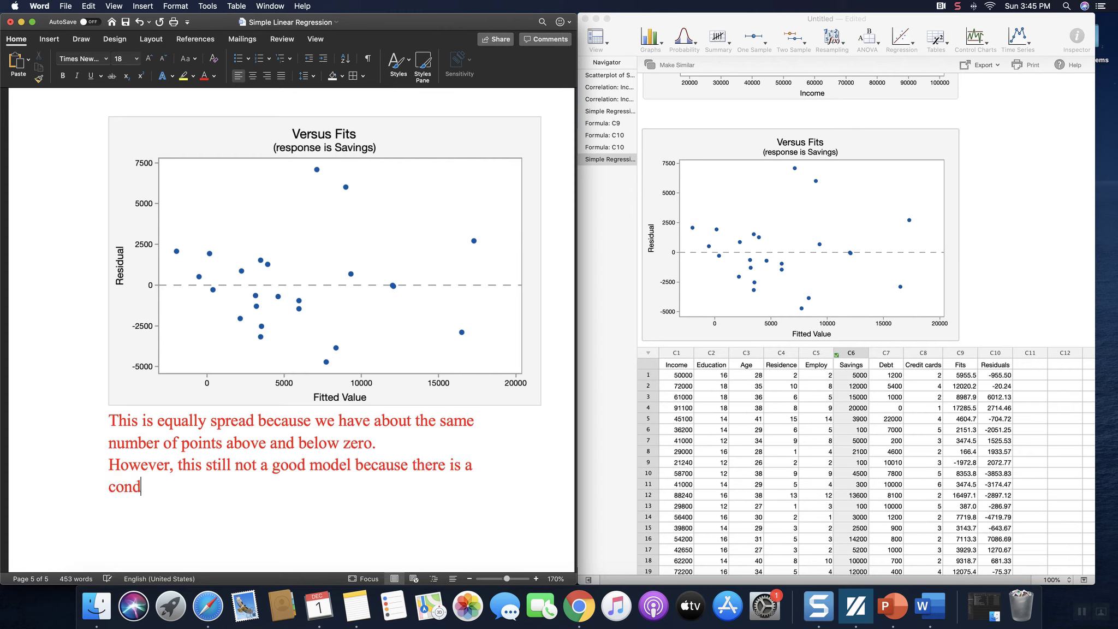
key(BackSpace)
key(BackSpace)
text(e )
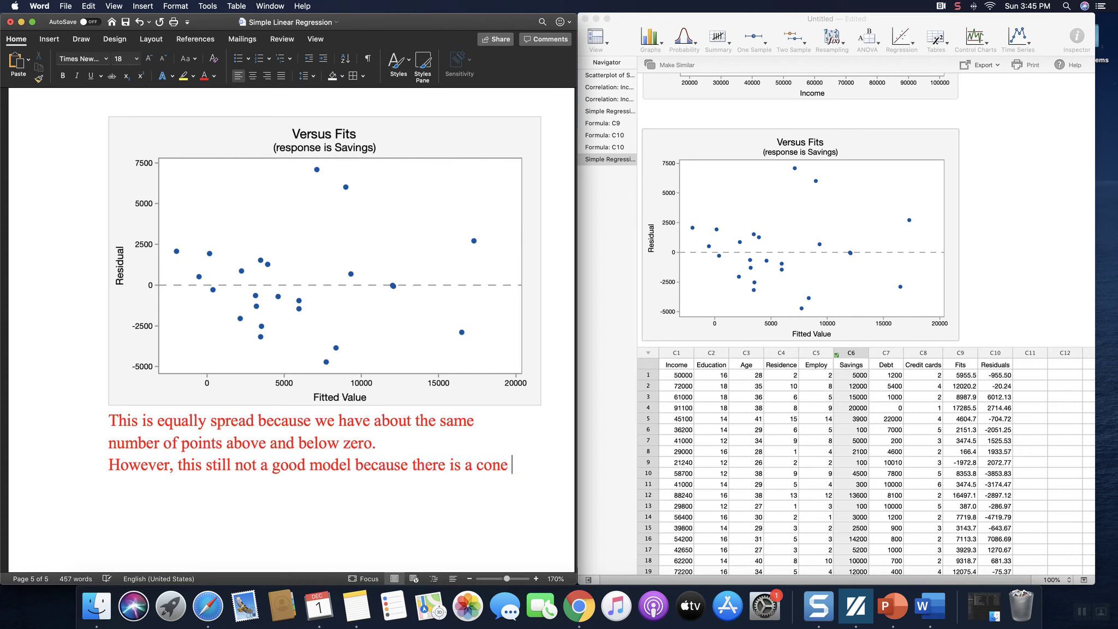
text(pattern in the residual graph.)
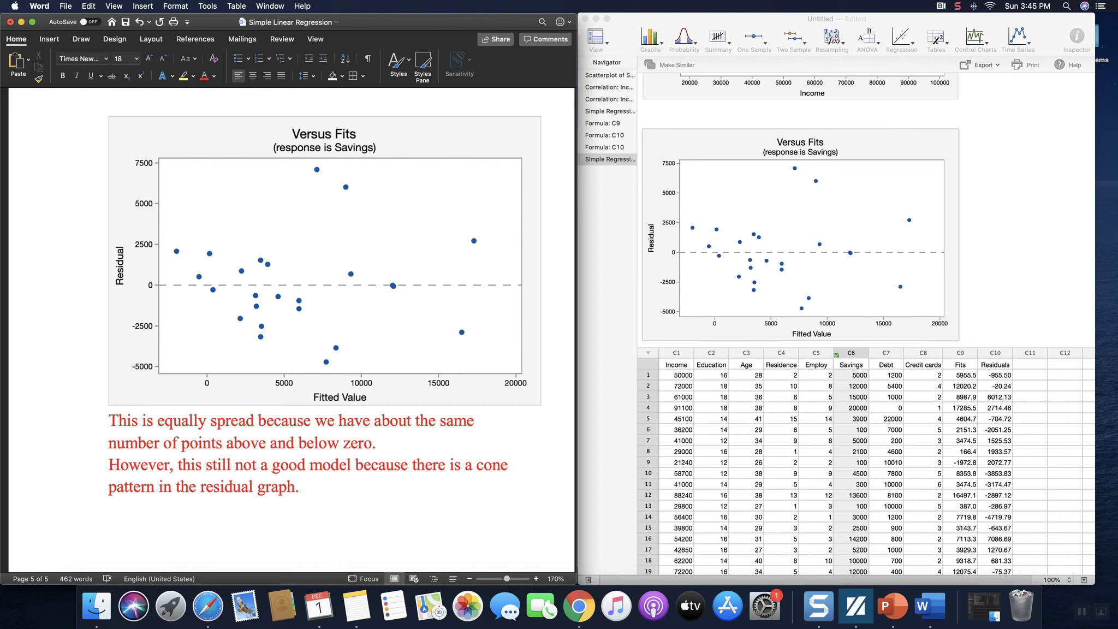
Step: Remove the extra blank lines between the Versus Fits comment and question 10
key(BackSpace)
text(h.)
key(BackSpace)
key(BackSpace)
key(Return)
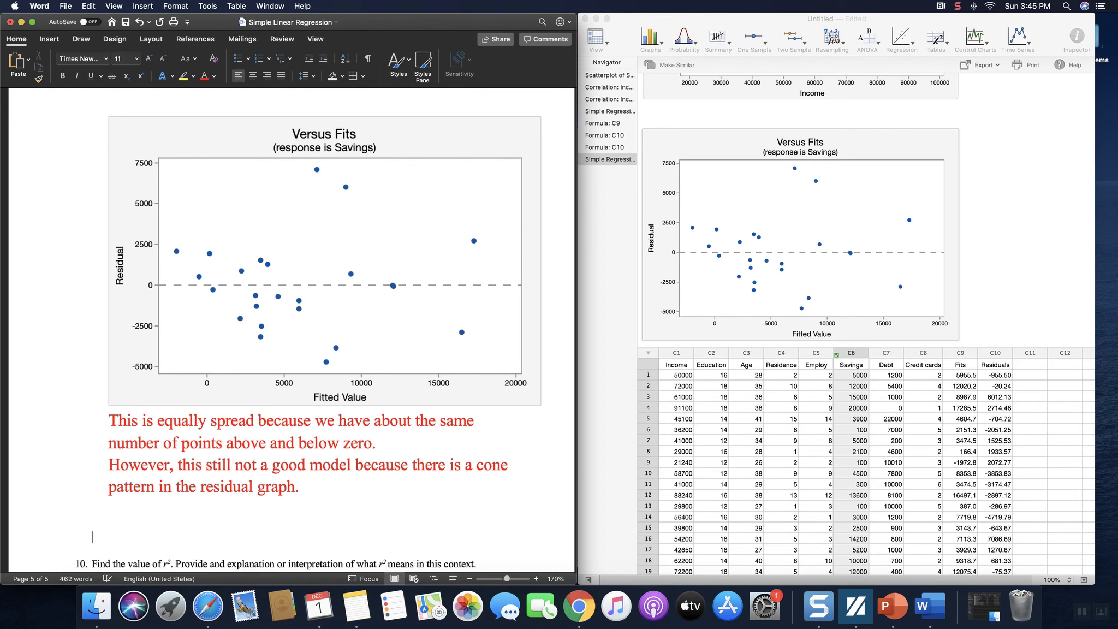
key(BackSpace)
key(BackSpace)
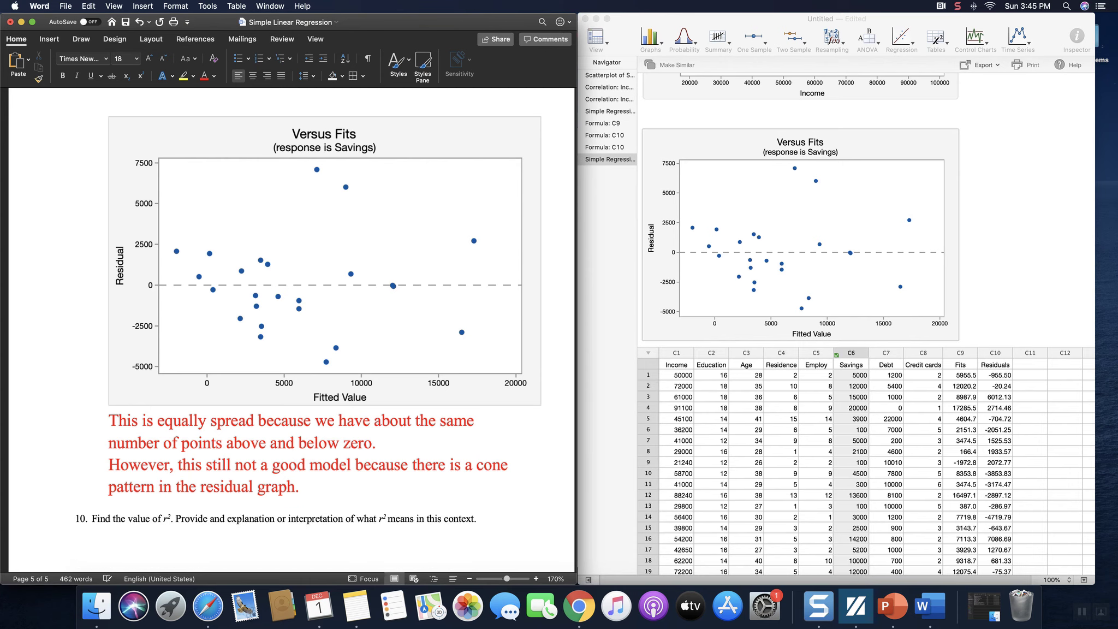
scroll(443, 465, down, 3)
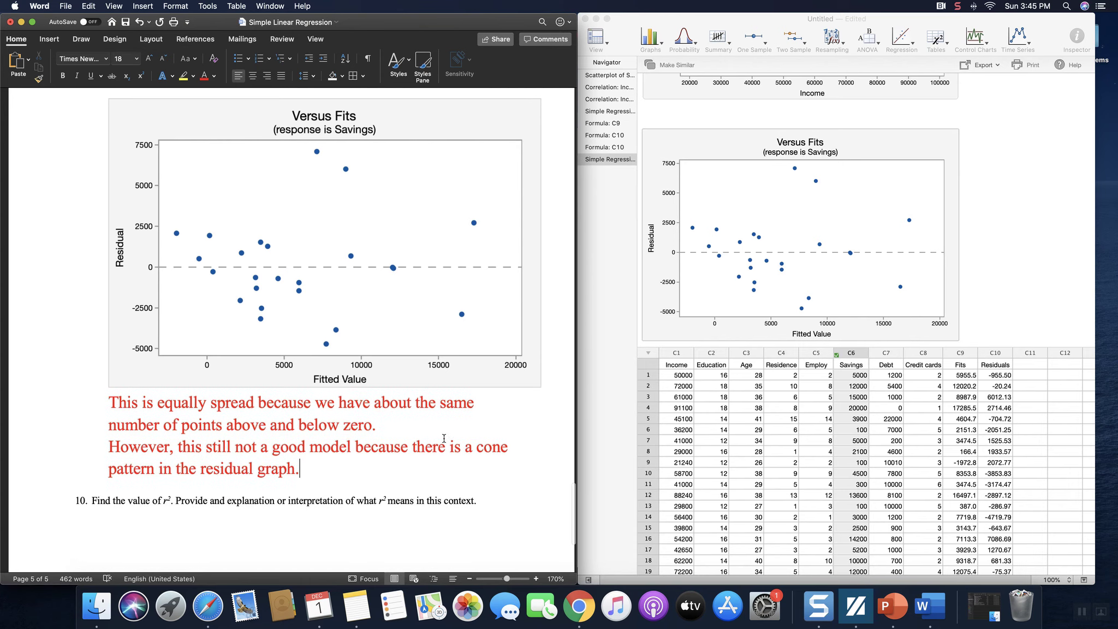
Step: Switch to Minitab Express and find the R-sq value in the Savings versus Income regression's Model Summary
click(251, 486)
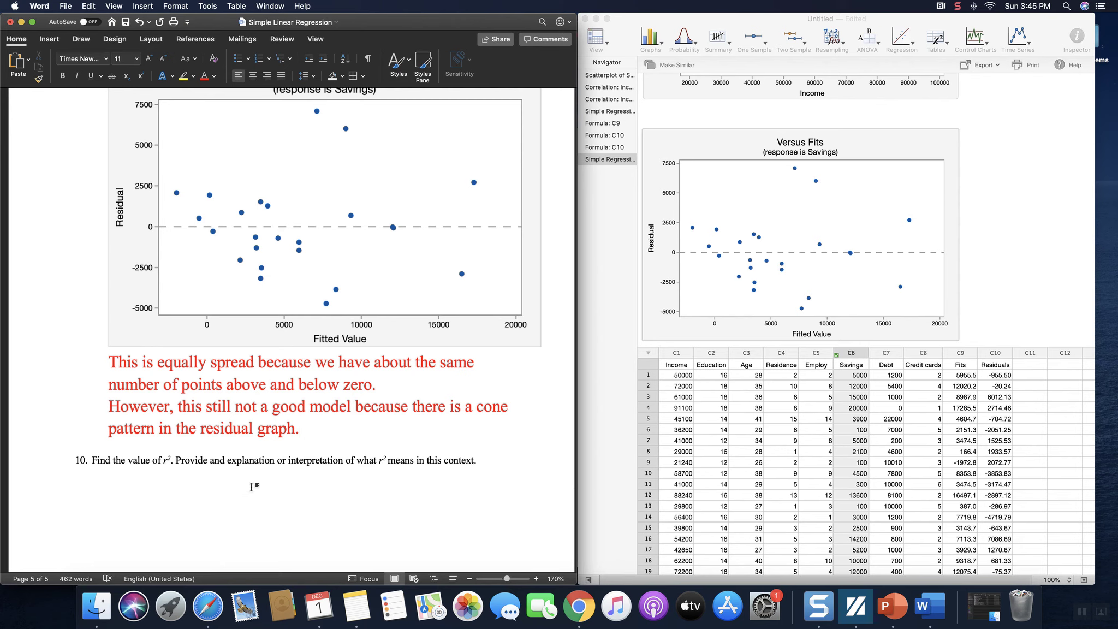
click(1013, 270)
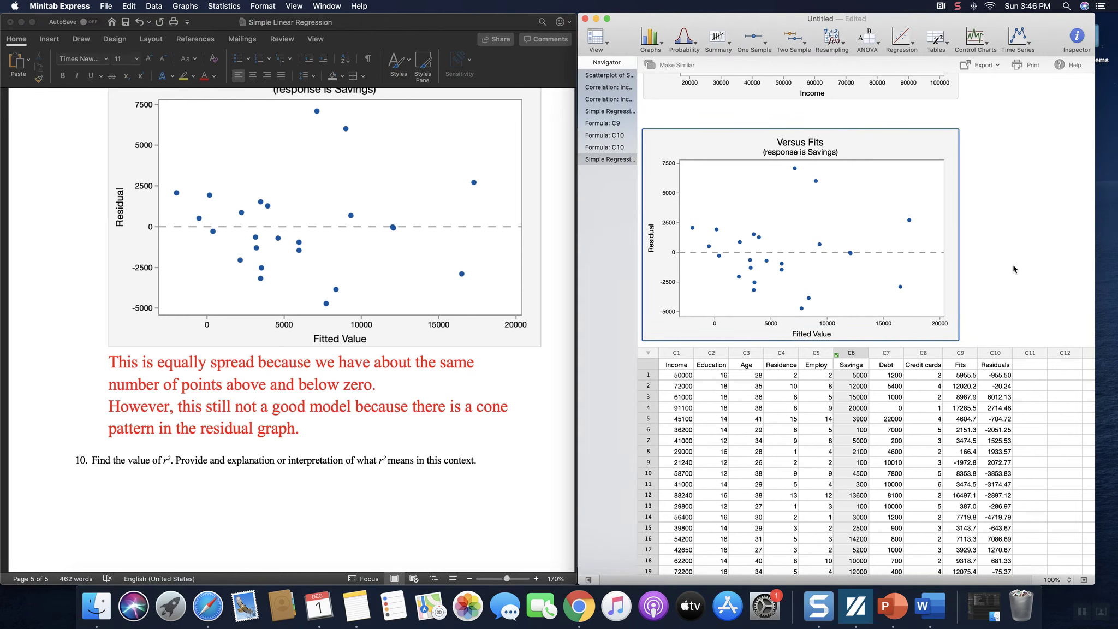
scroll(1014, 269, down, 3)
scroll(1014, 269, up, 15)
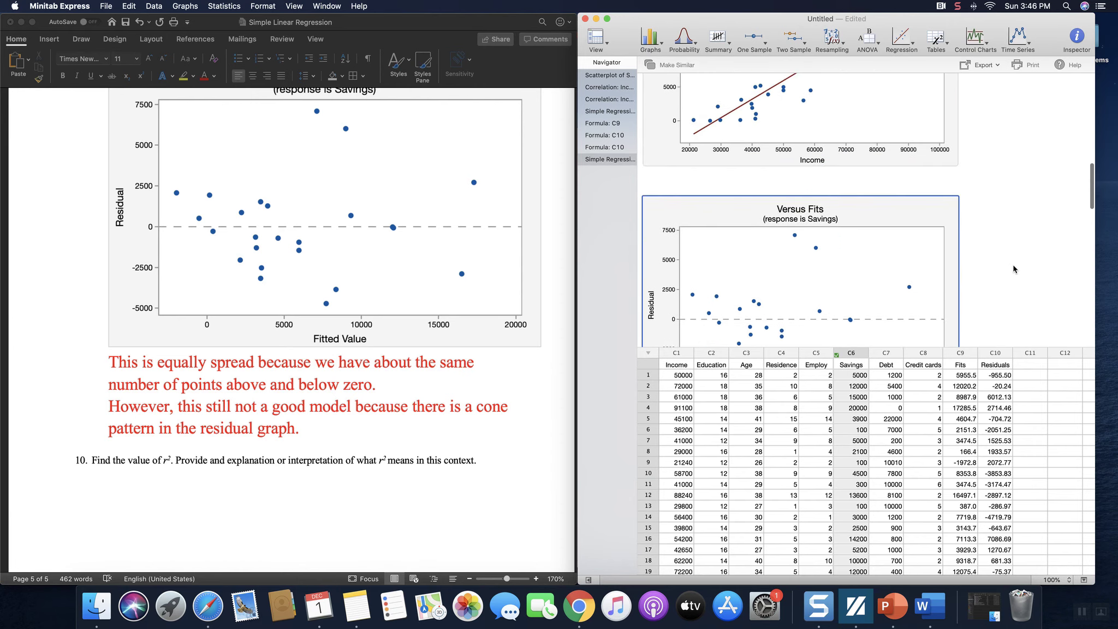
scroll(1014, 269, up, 4)
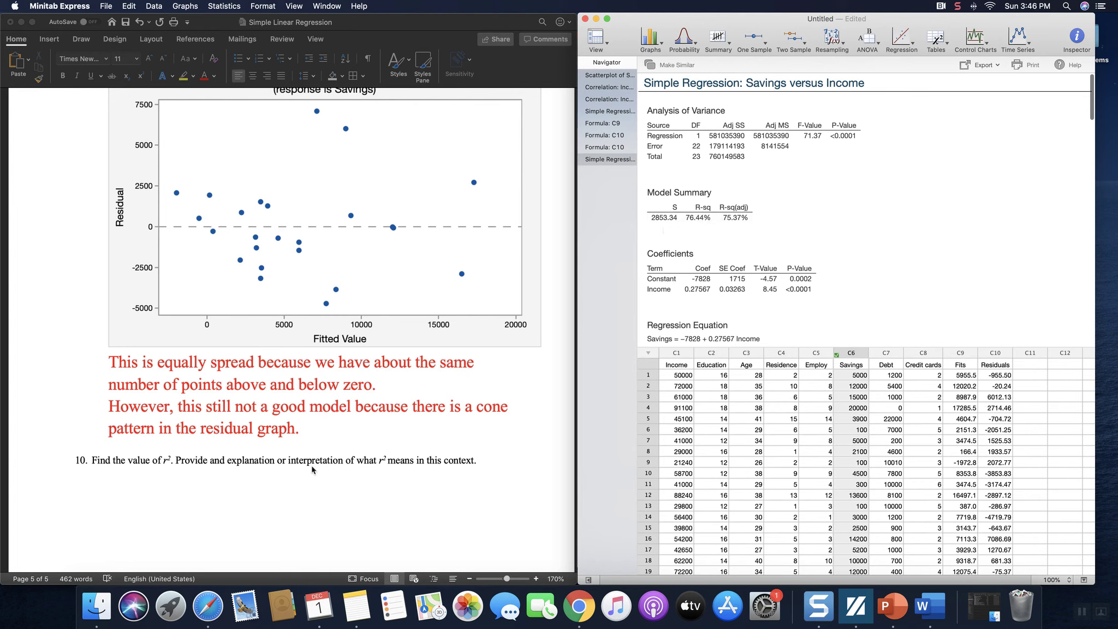
Step: In the Word worksheet, set the answer text on the line below question 10 to 22-point red
click(310, 488)
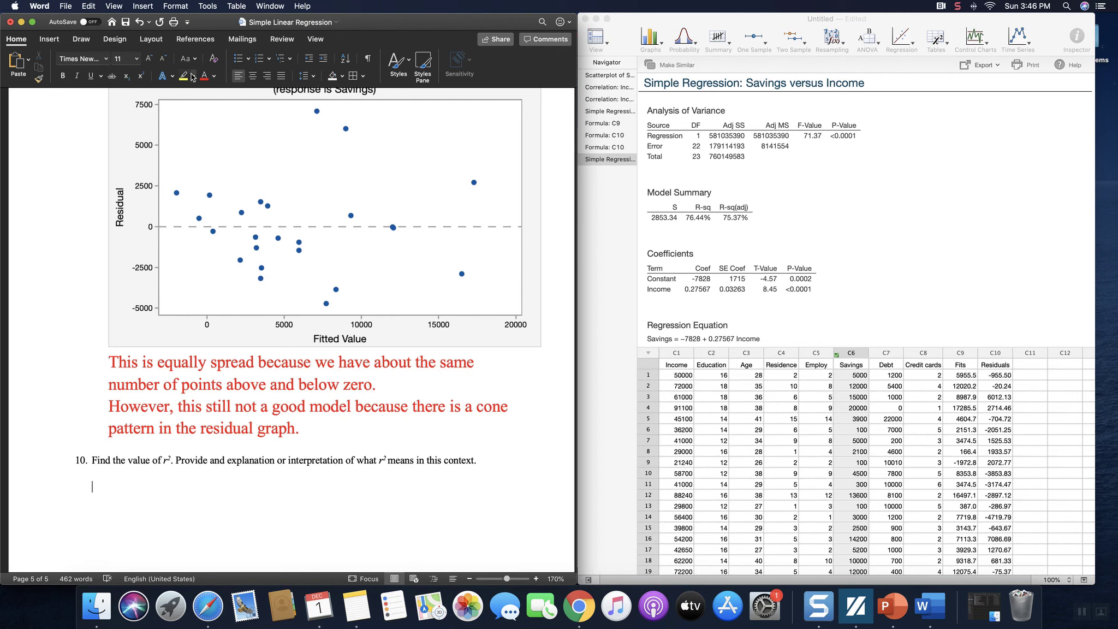
click(153, 62)
click(154, 61)
click(154, 61)
click(154, 61)
click(154, 61)
click(154, 61)
click(203, 75)
Step: Enter "r-sq=76.44%" as the first line of the answer to question 10 and start a new line
scroll(520, 460, down, 6)
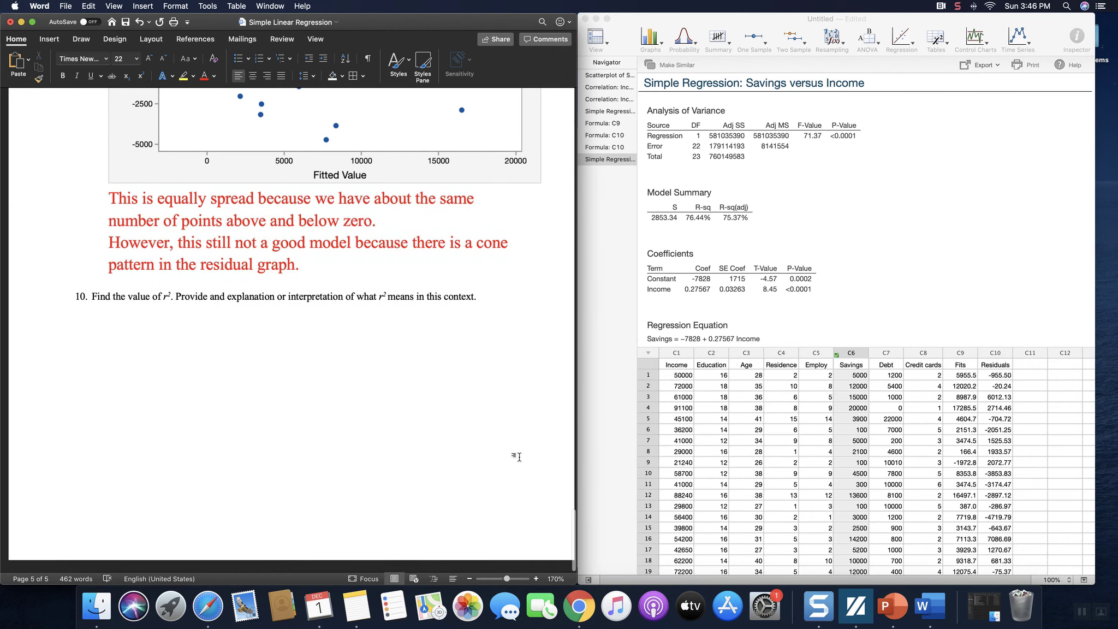
text(r-sq=)
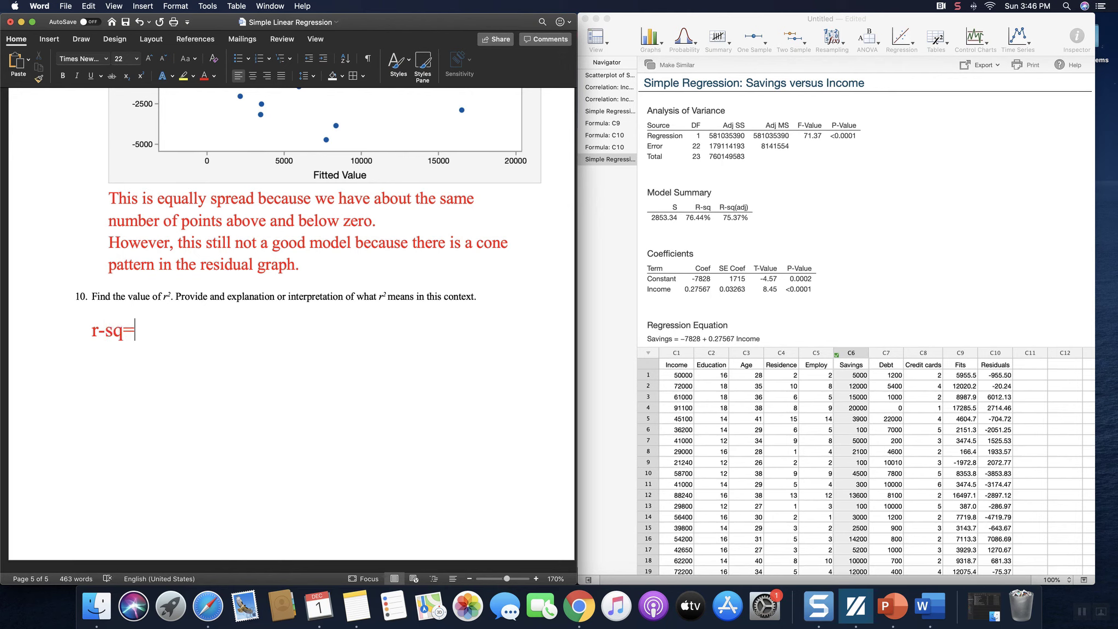
text(76.44%)
key(Return)
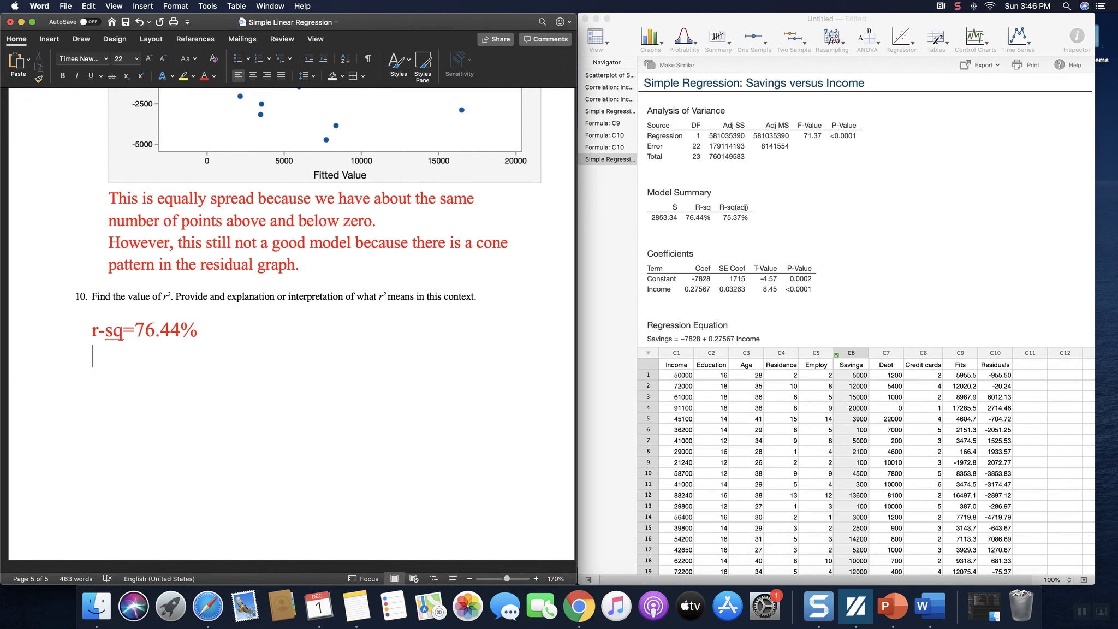
Step: Write the interpretation "About 76.44% of the variation seen in Savings can be explained by the linear relationship with Income."
text(About 76.44% of the vari)
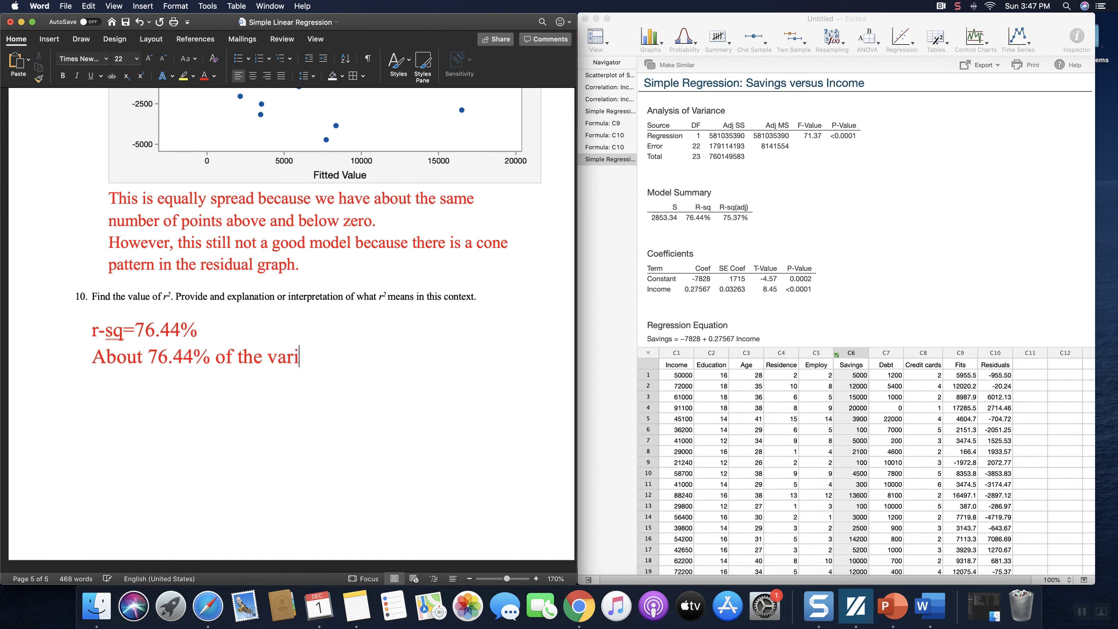
text(ation seen in Savings can be explainb)
key(BackSpace)
text(ed by)
key(BackSpace)
key(BackSpace)
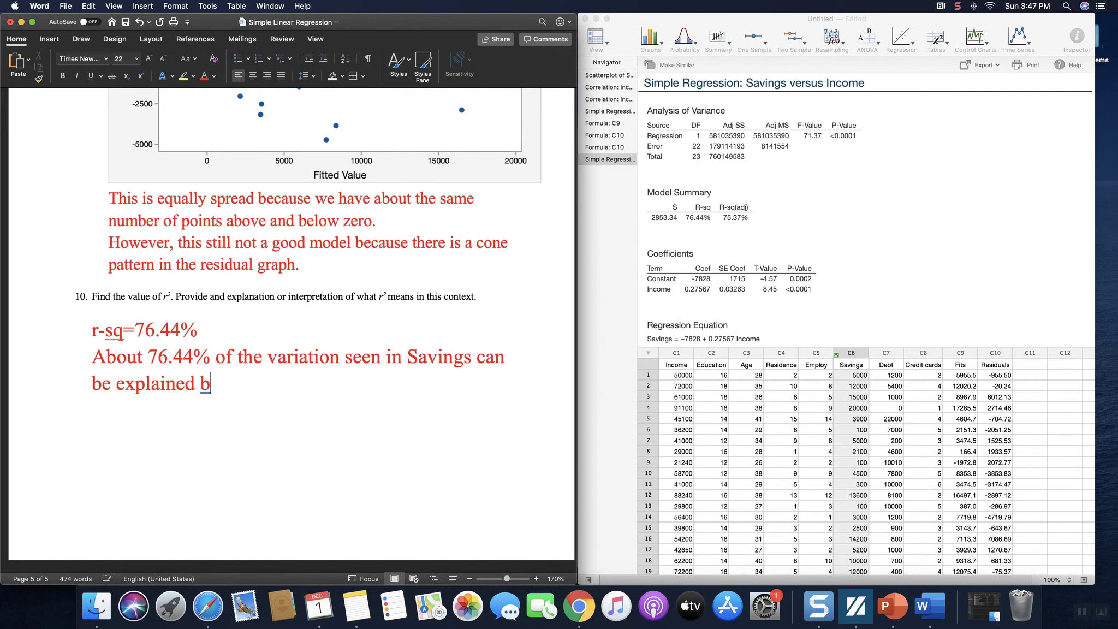
text(y the linear relation)
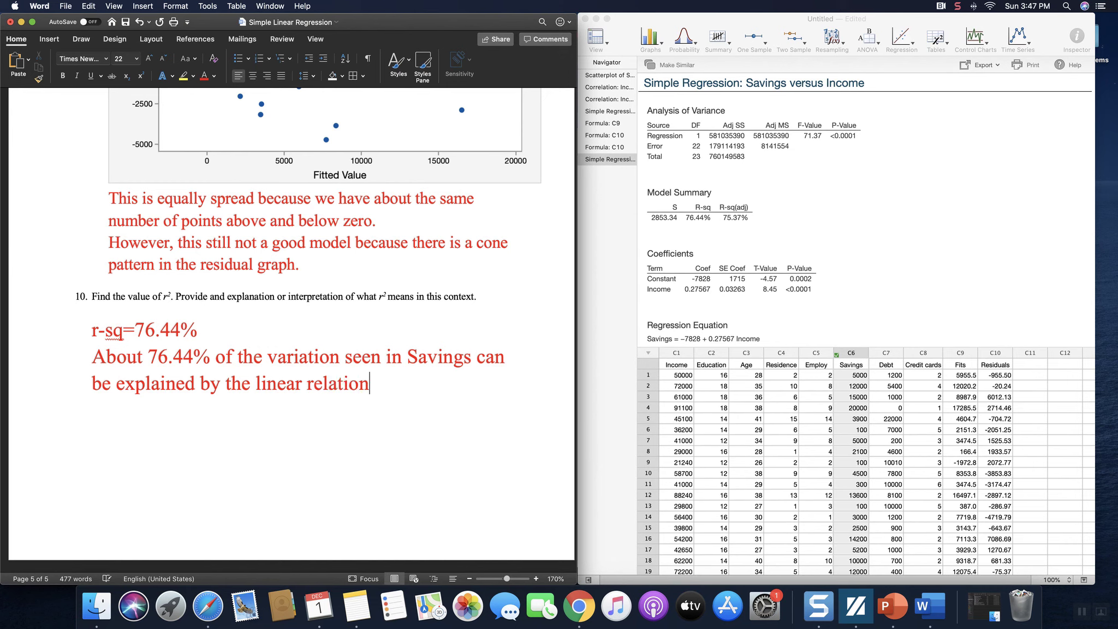
text(ship with Income.)
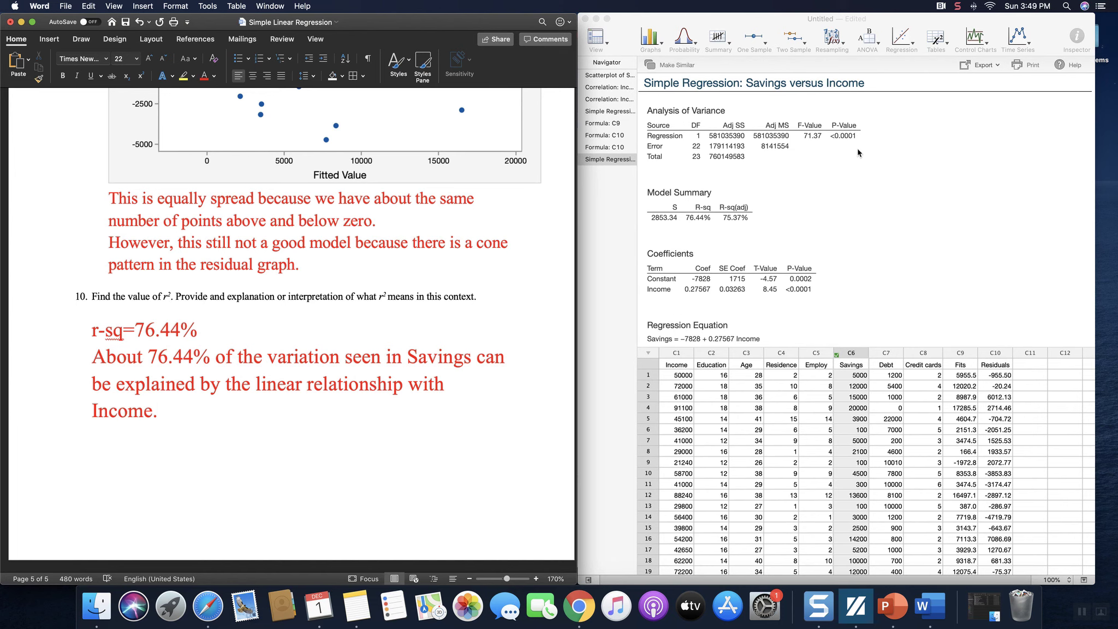
click(958, 6)
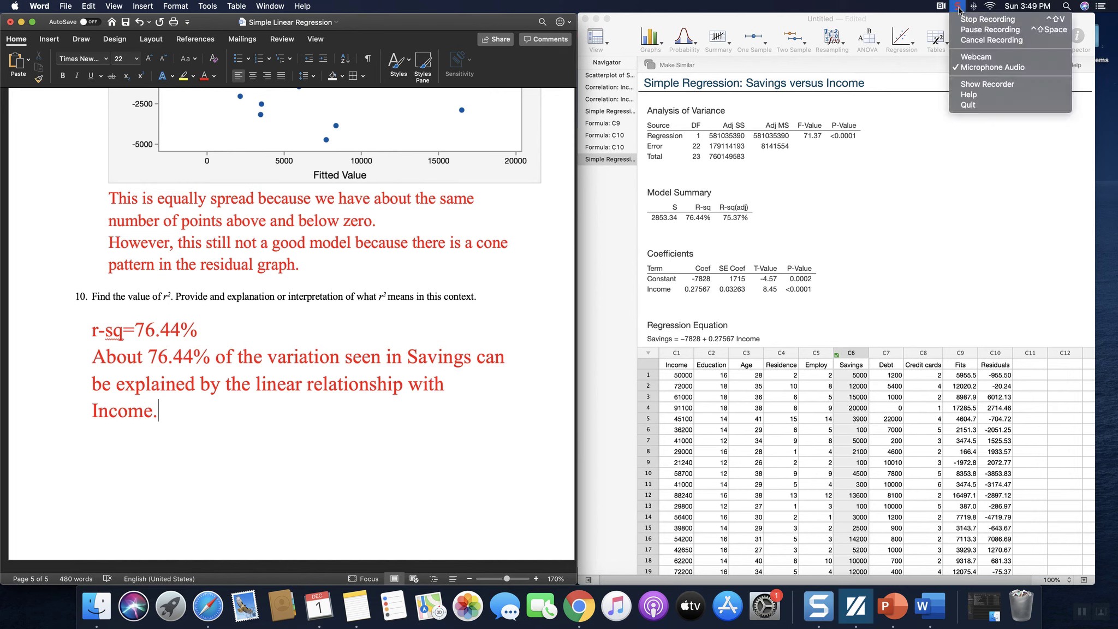